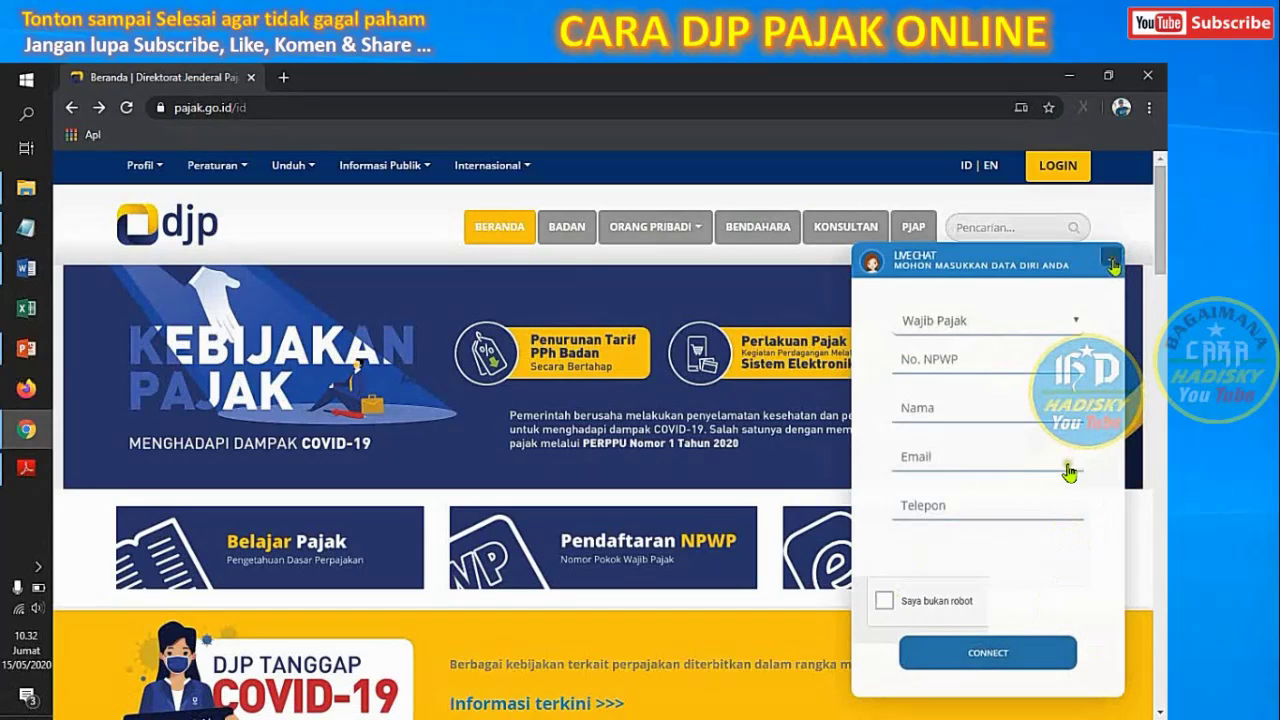
Open the Unit Kerja office directory from the DJP Profil menu
left_click(152, 184)
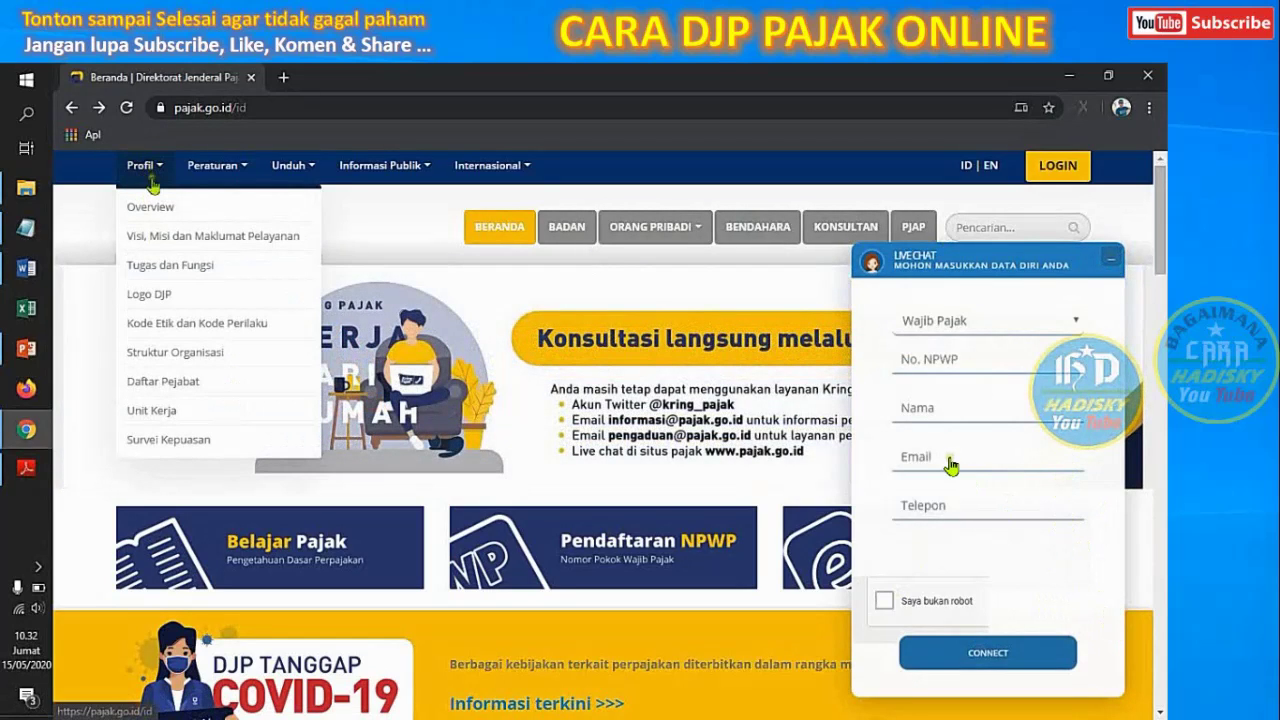
left_click(163, 412)
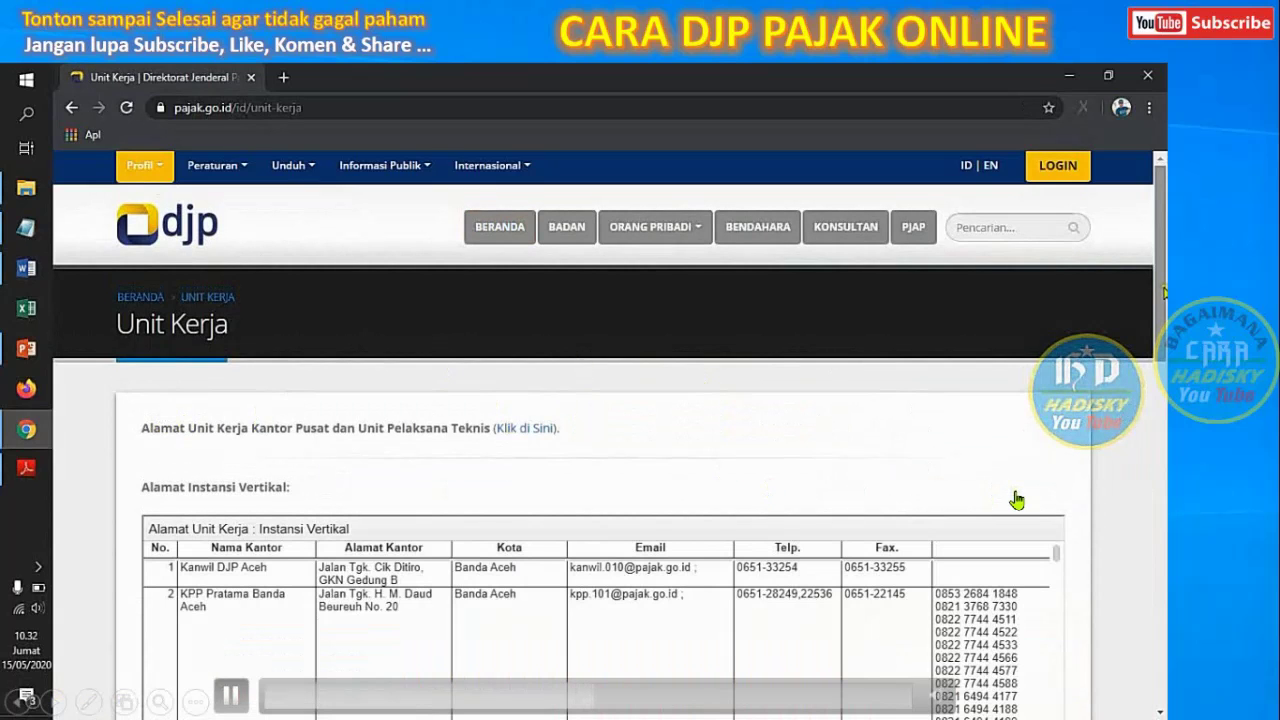
left_click(651, 109)
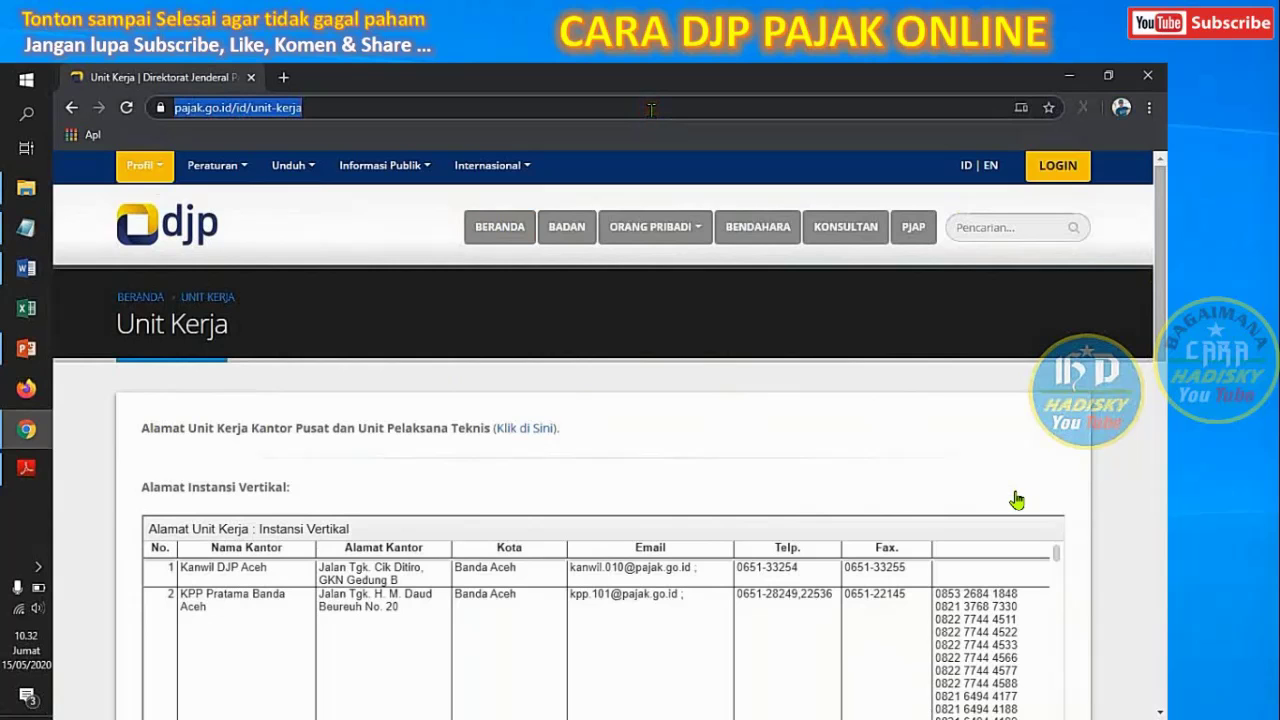
Scroll the Instansi Vertikal table down to the KPP Pratama Jakarta Kebon Jeruk Satu row
left_click_drag(1160, 272, 1160, 310)
scroll(1017, 500, "down", 2)
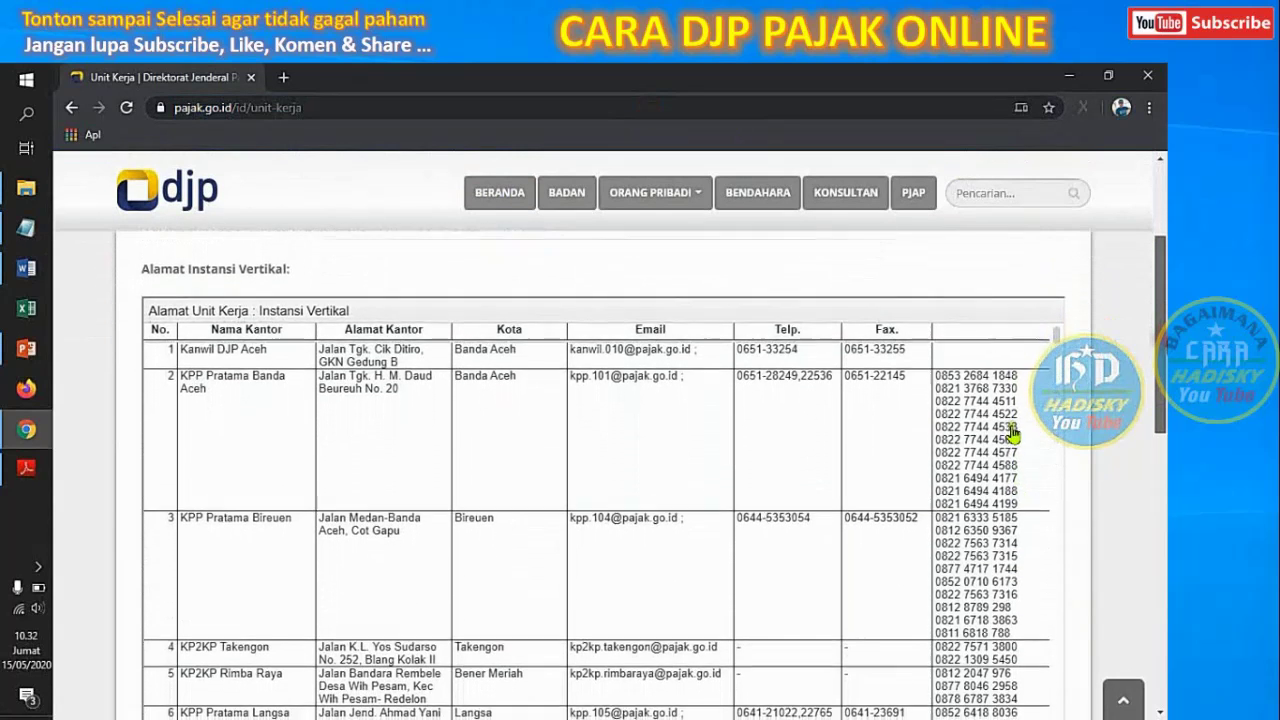
scroll(1008, 408, "up", 1)
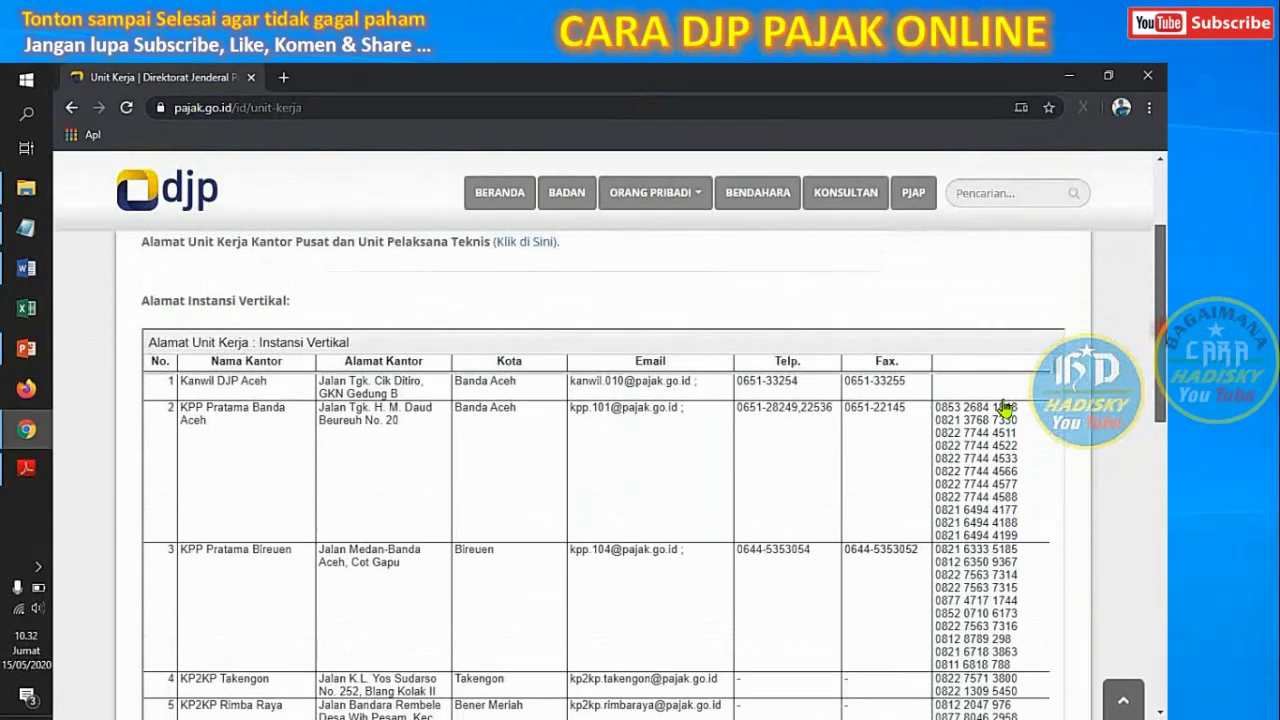
scroll(1001, 412, "down", 1)
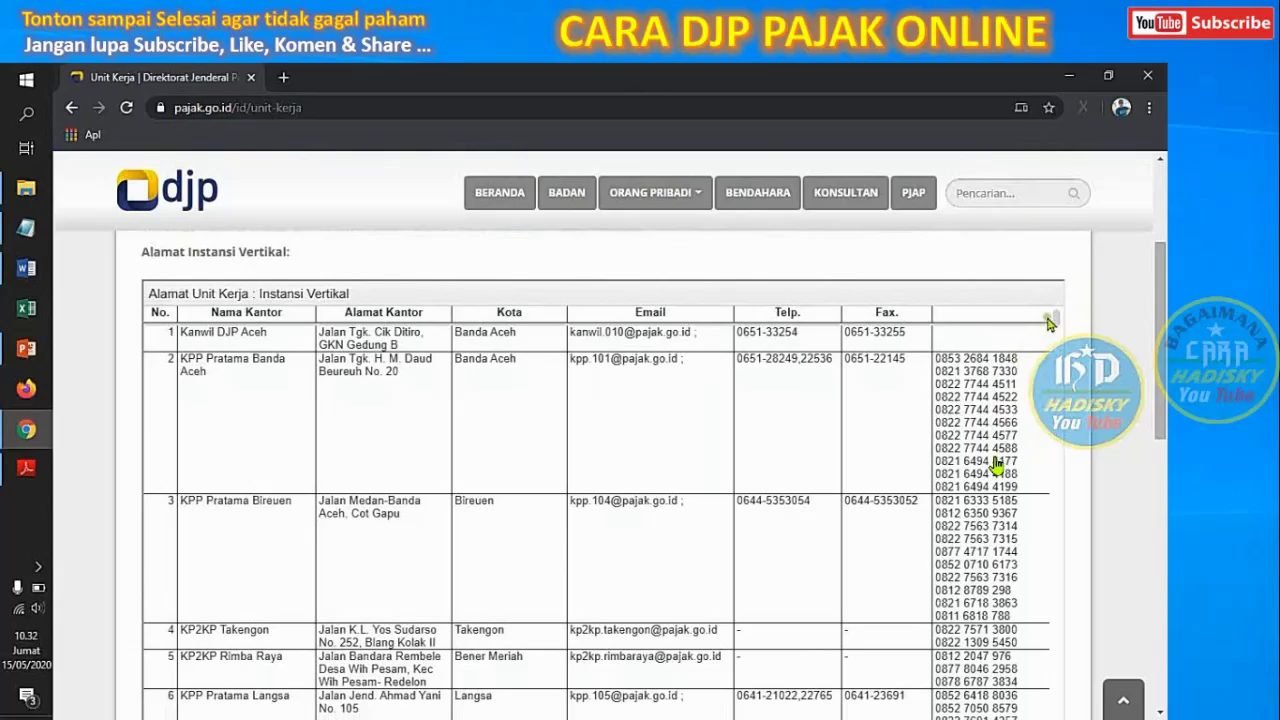
left_click_drag(1057, 320, 1057, 512)
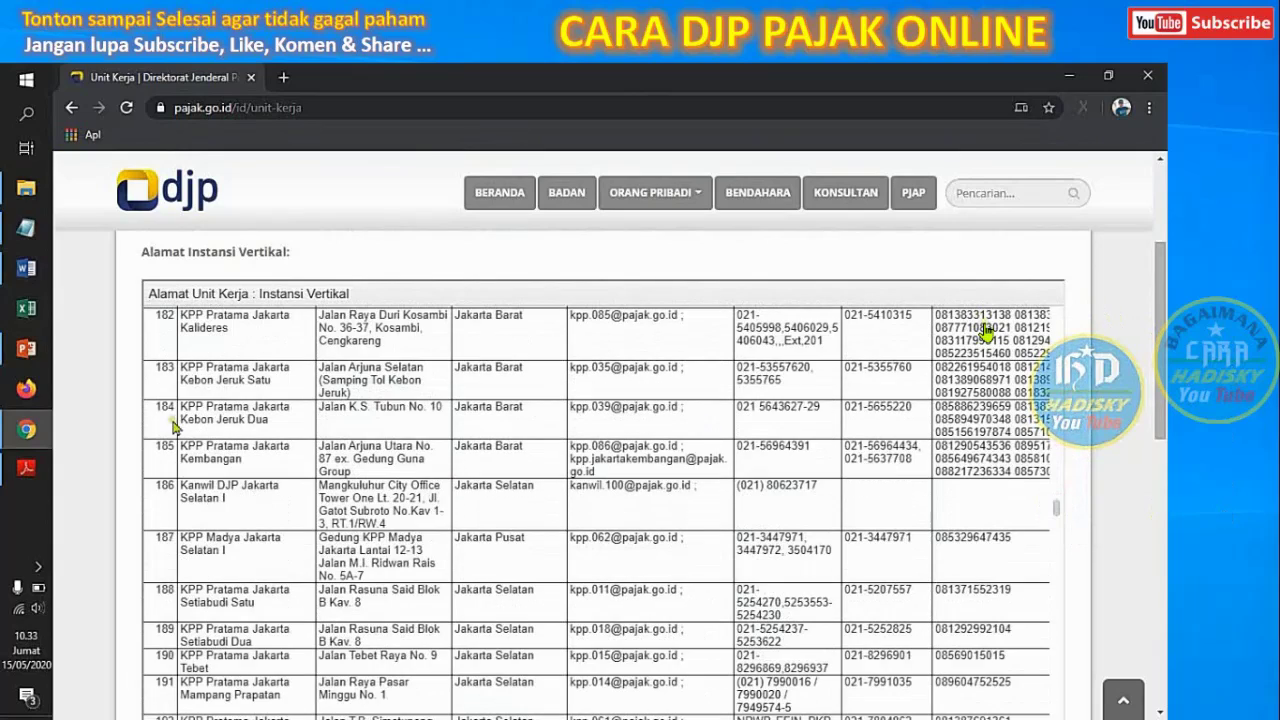
mouse_move(155, 366)
left_mouse_down()
mouse_move(1030, 370)
mouse_move(1028, 395)
left_mouse_up()
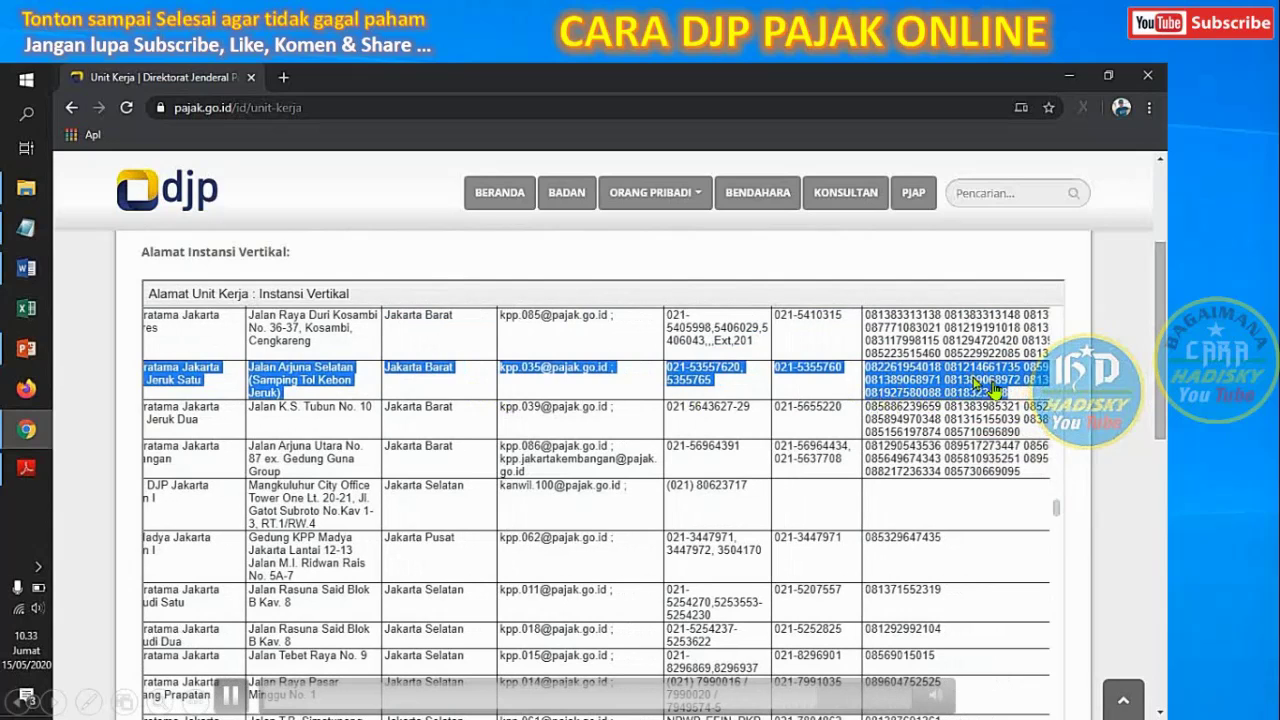
left_click(978, 383)
Highlight each of the four phone numbers listed for KPP Pratama Jakarta Kebon Jeruk Satu
double_click(900, 369)
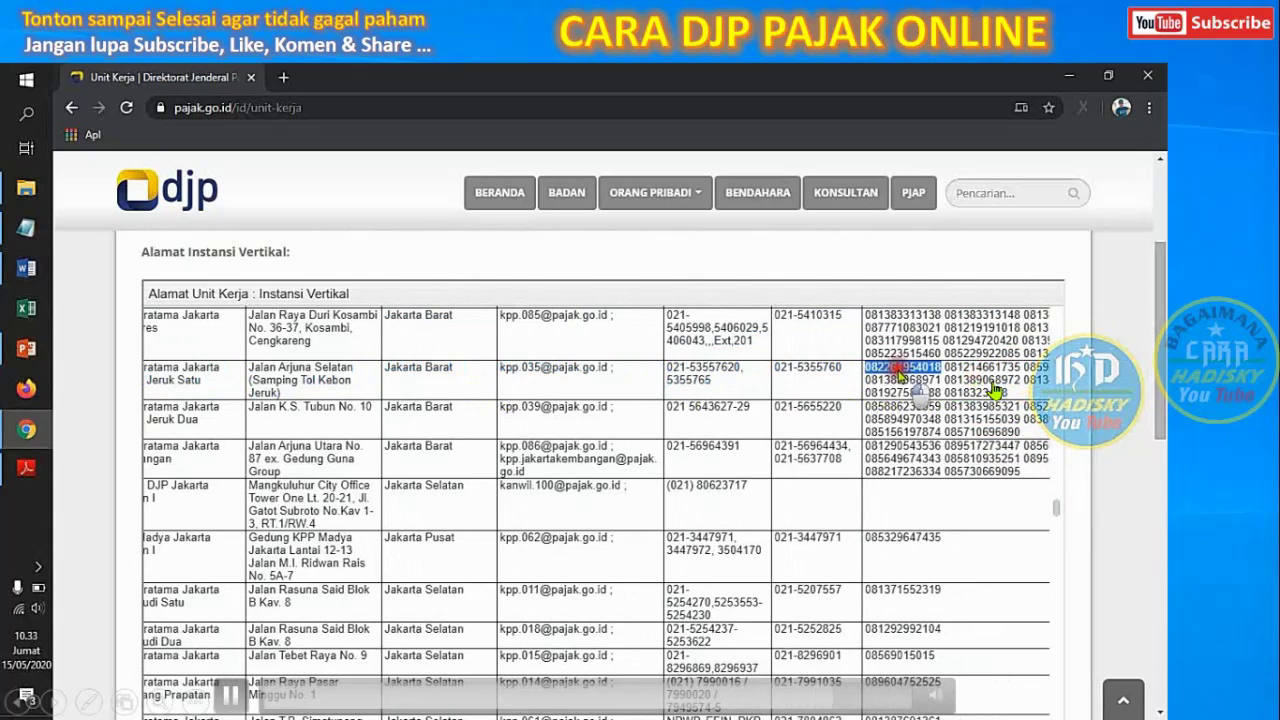
double_click(963, 368)
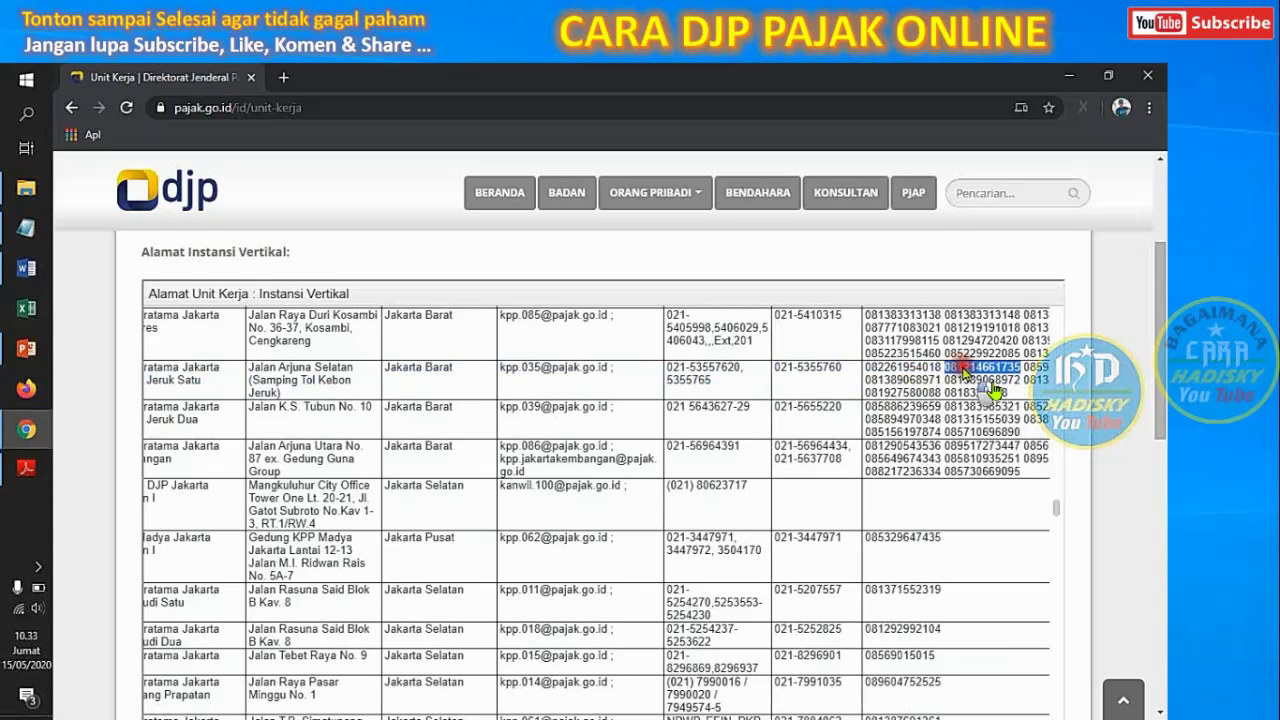
double_click(903, 380)
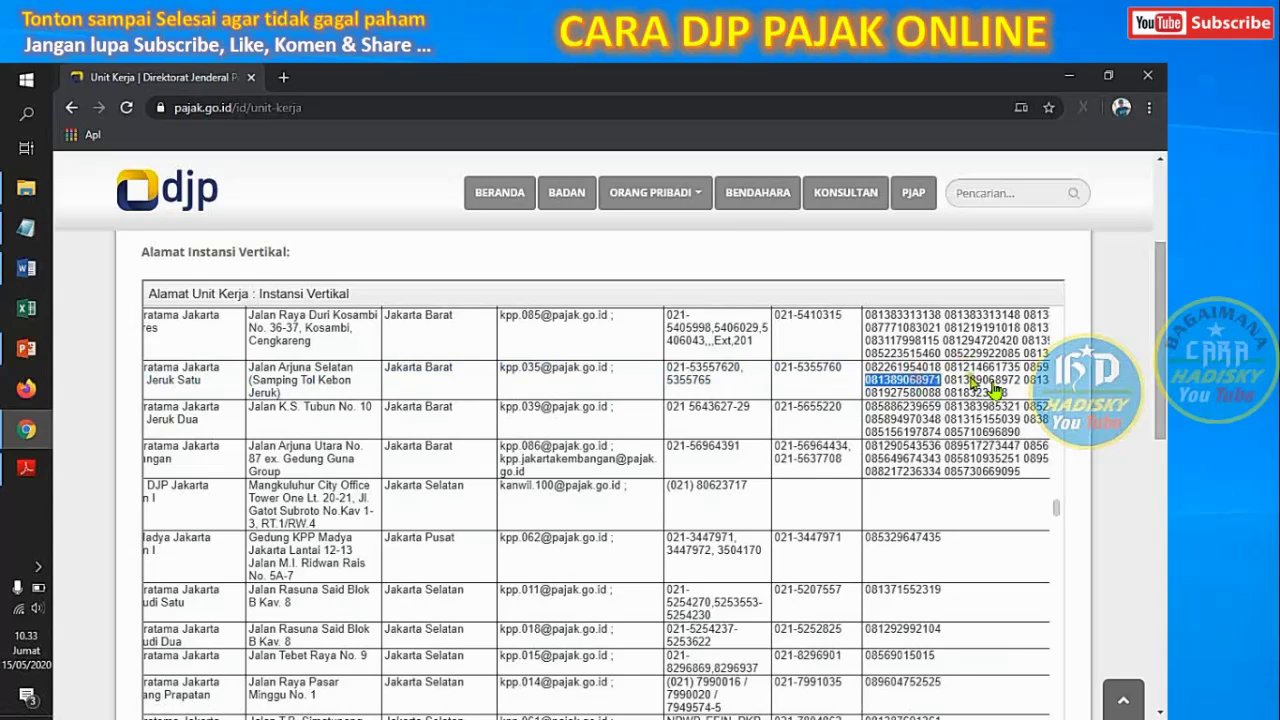
double_click(978, 381)
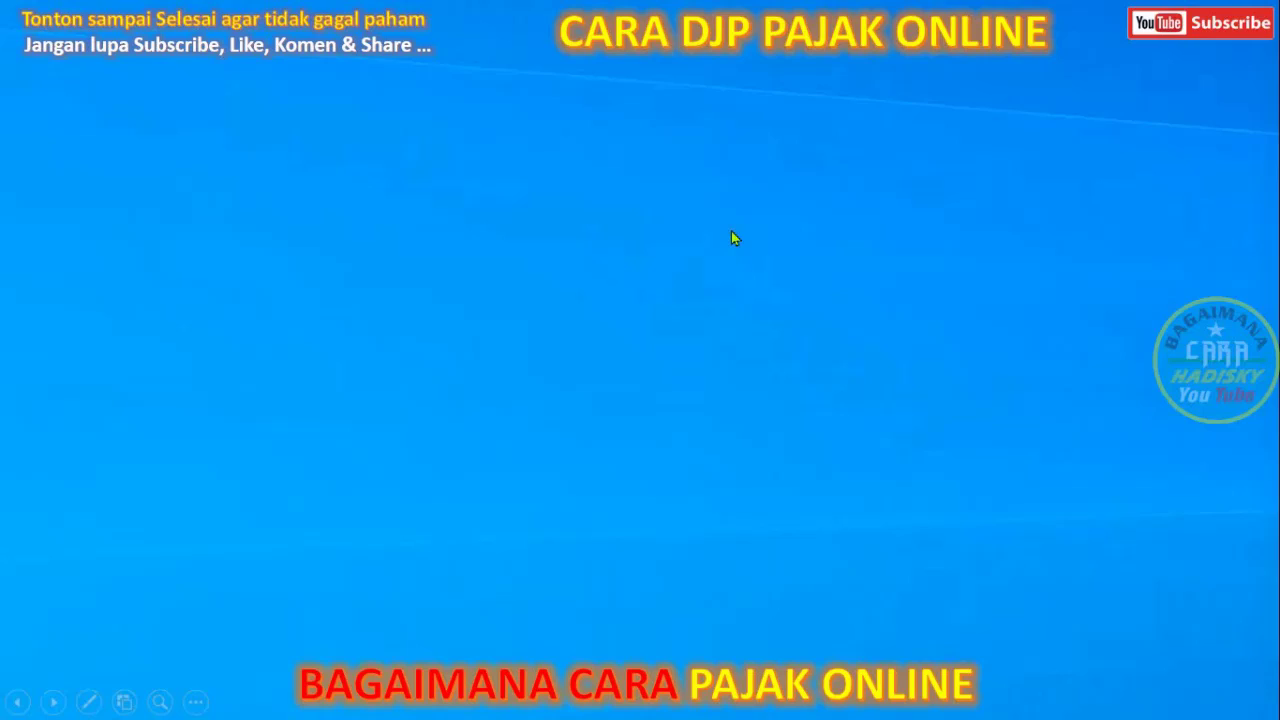
Advance the slideshow to the 'Bagaimana Cara Usul EFIN' slide with the Gmail draft
left_click(731, 231)
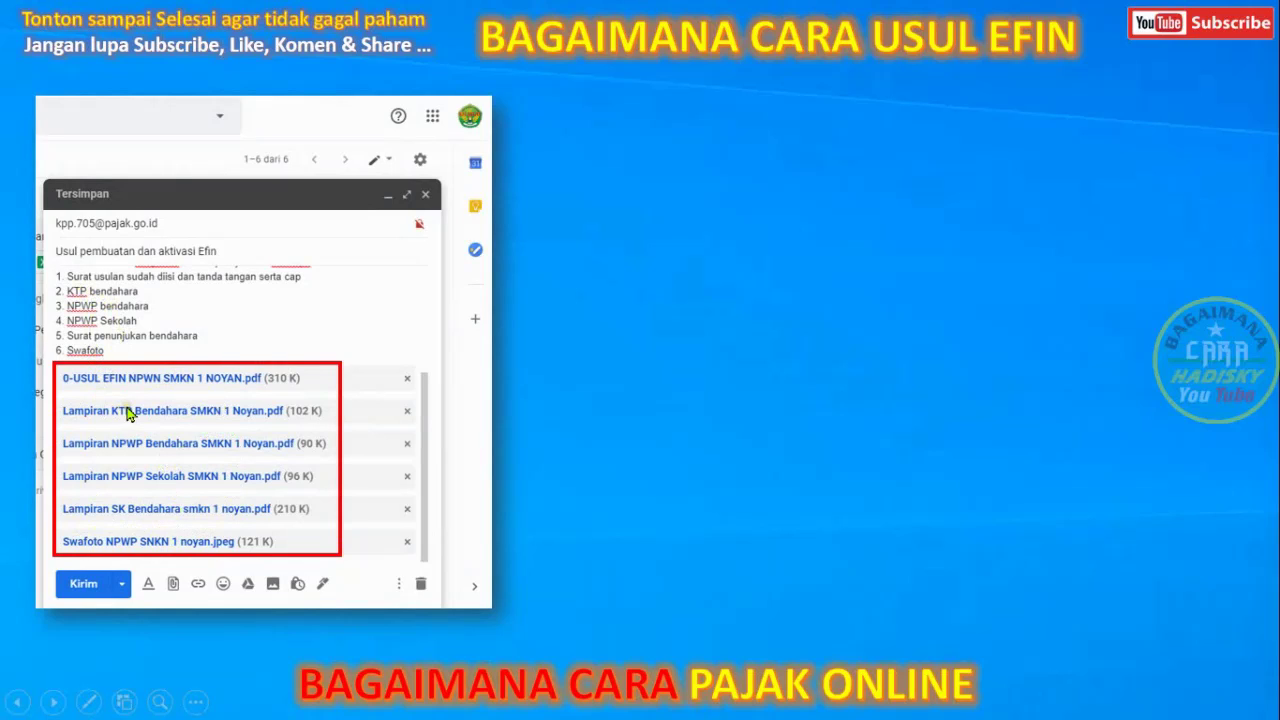
Box the tax office recipient address on the slide, then bring in the inbox view
left_click(177, 448)
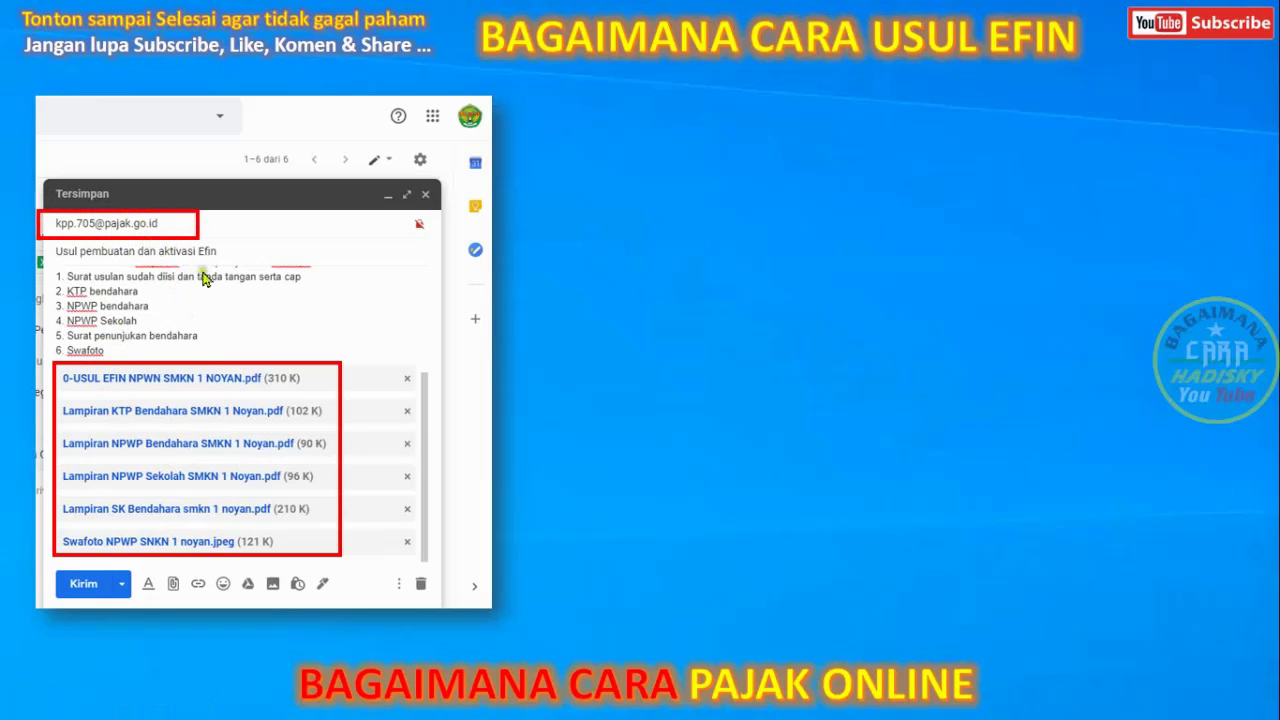
left_click(202, 304)
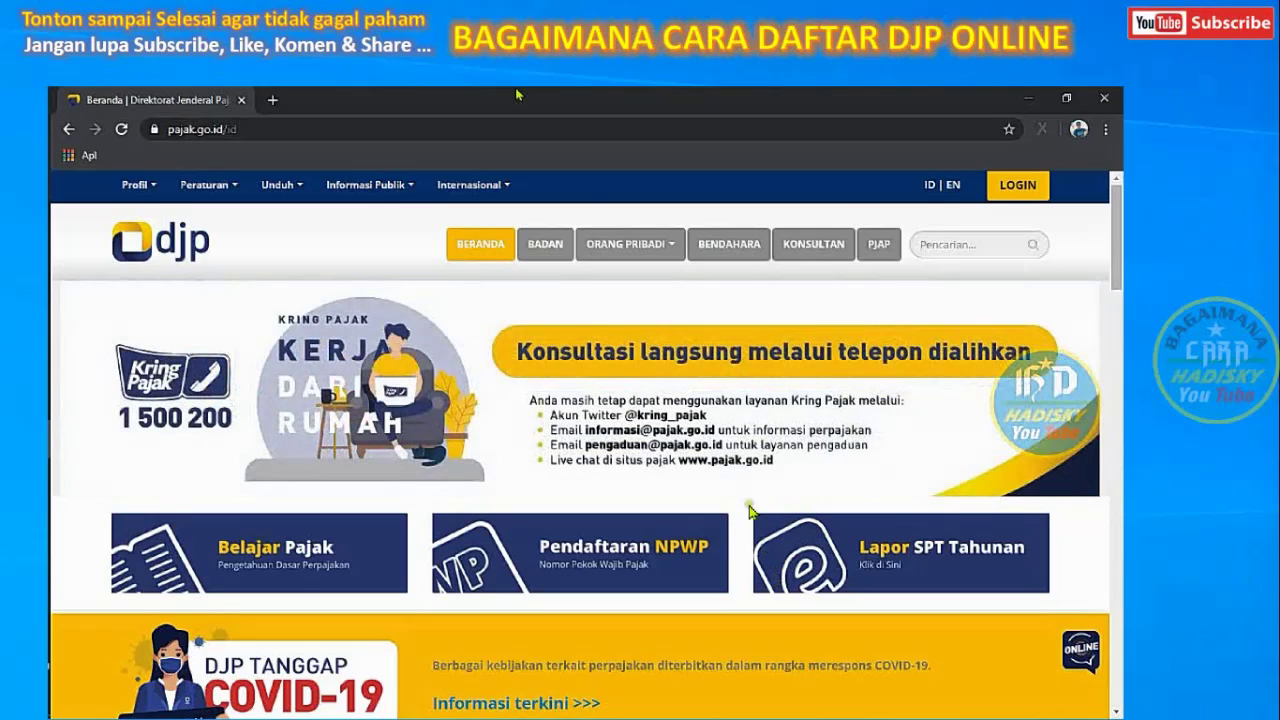
Go from pajak.go.id to DJP Online login, dismiss the SMS OTP notice, choose 'Belum Registrasi ?'
left_click(459, 133)
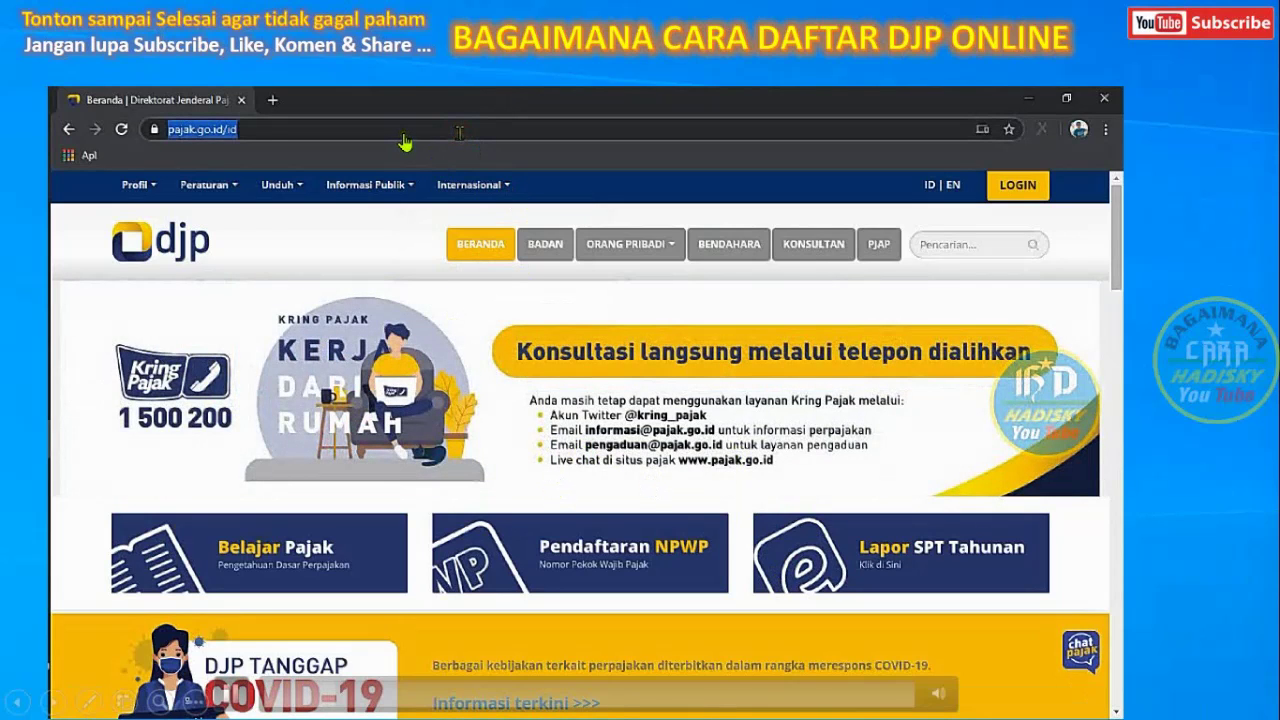
left_click(460, 133)
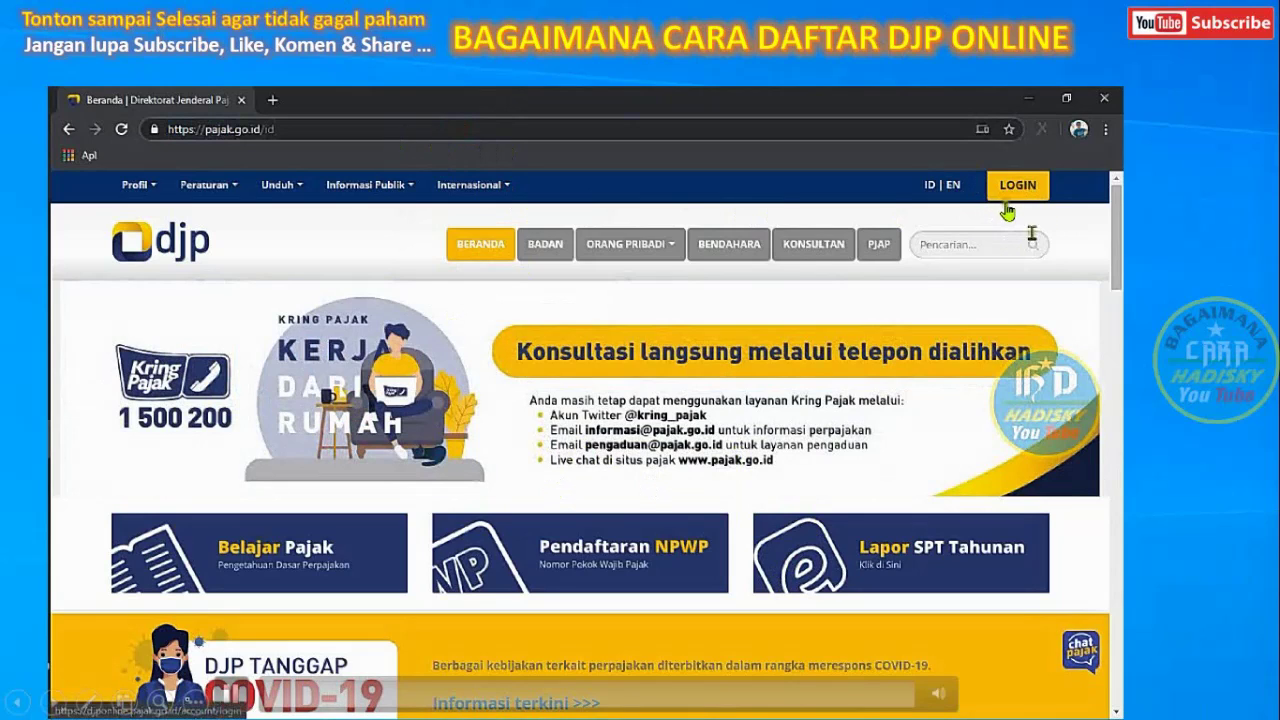
left_click(1040, 192)
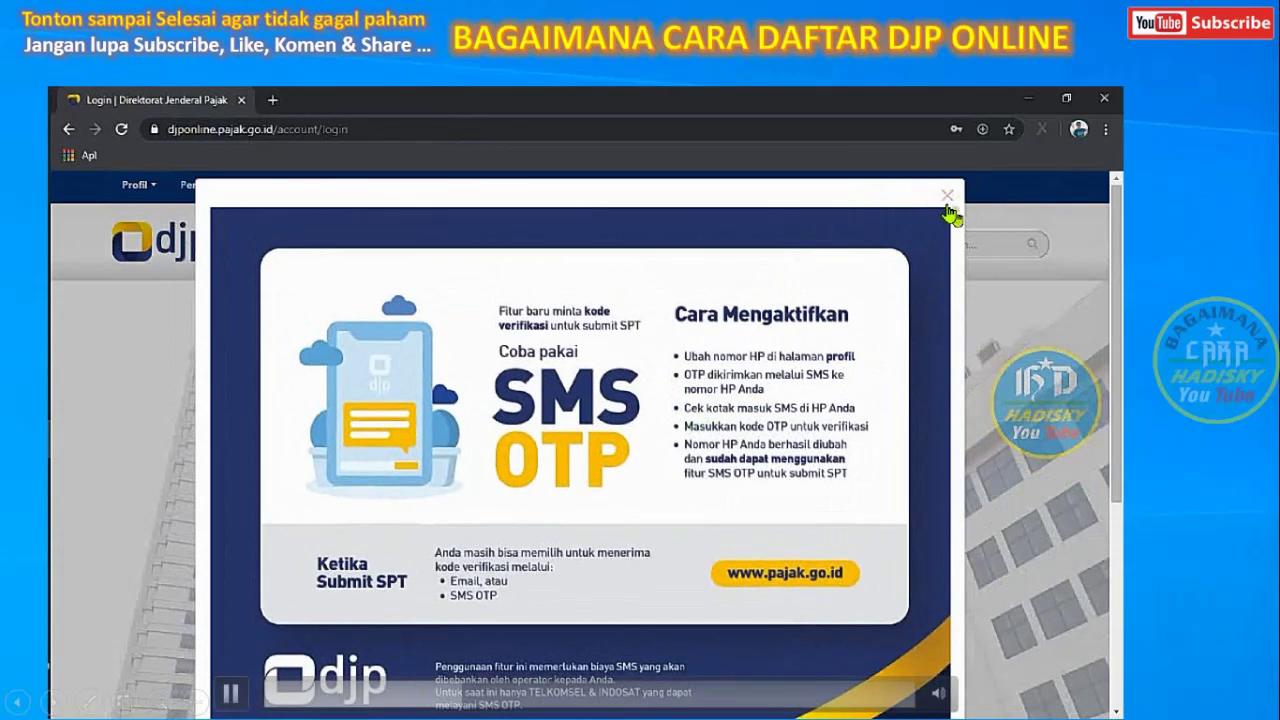
left_click(953, 200)
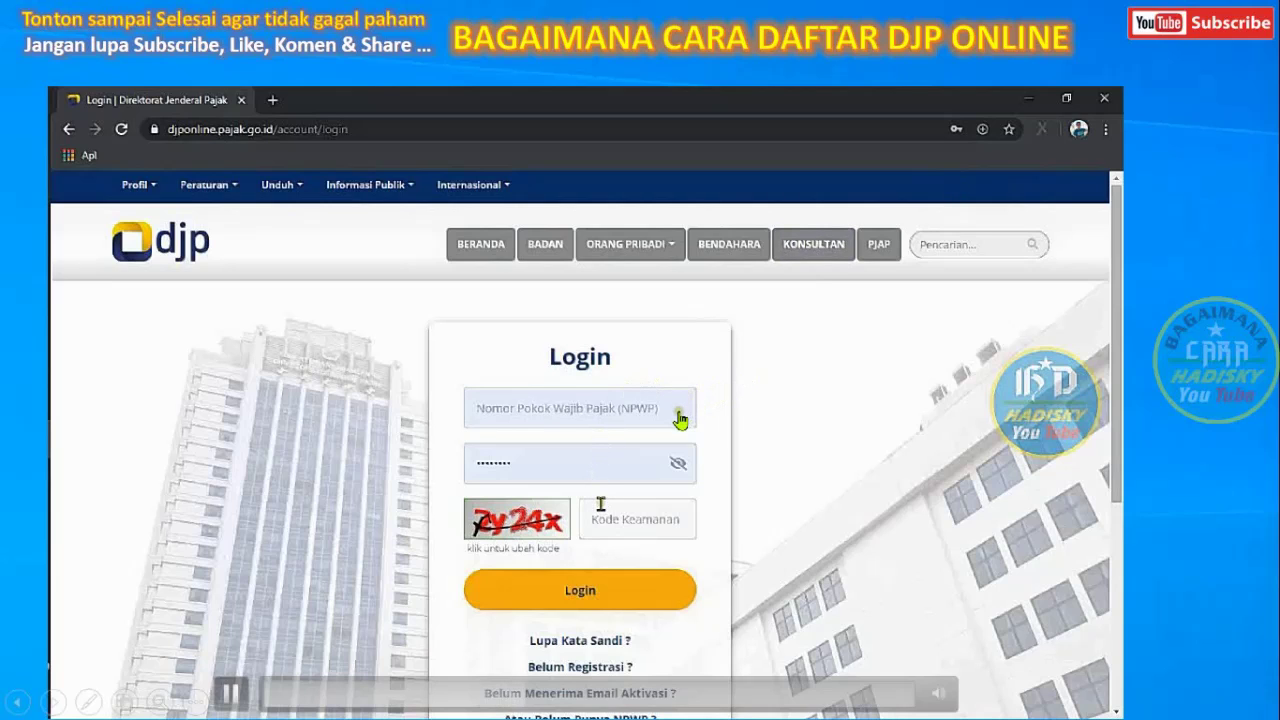
left_click(581, 668)
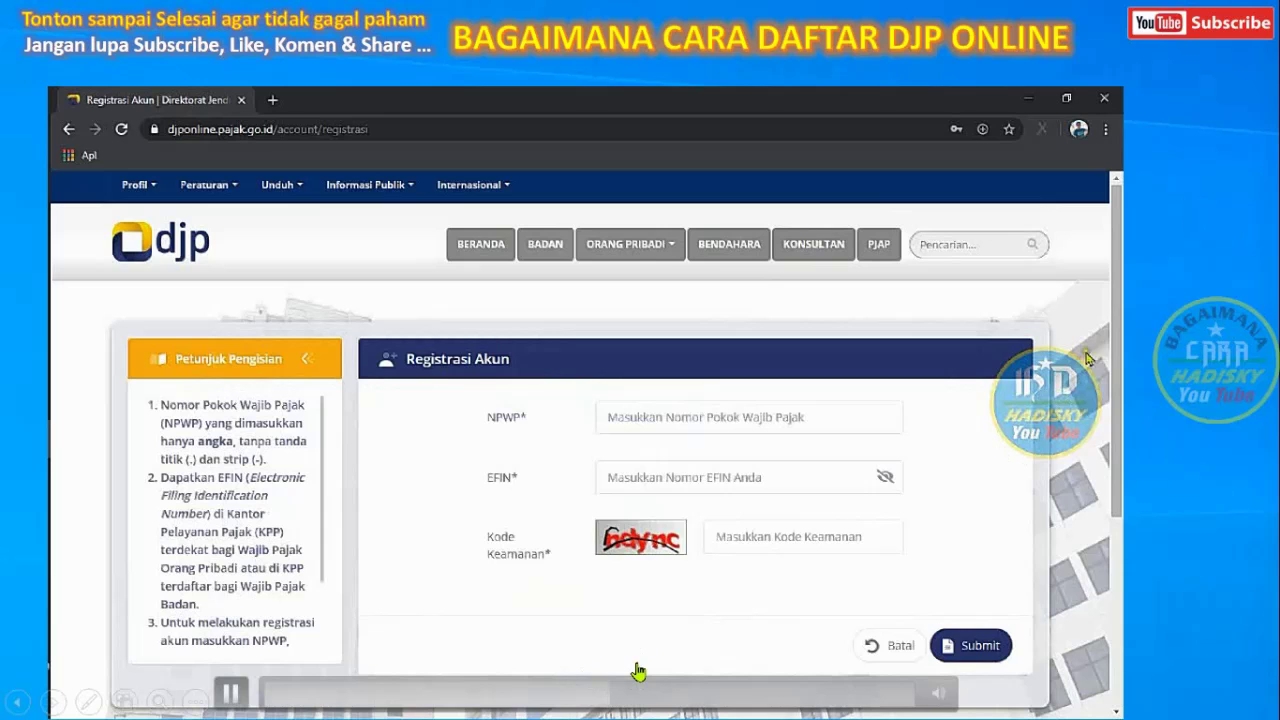
Enter the taxpayer's NPWP, EFIN and the captcha security code, then submit the registration
left_click_drag(1117, 363, 1118, 405)
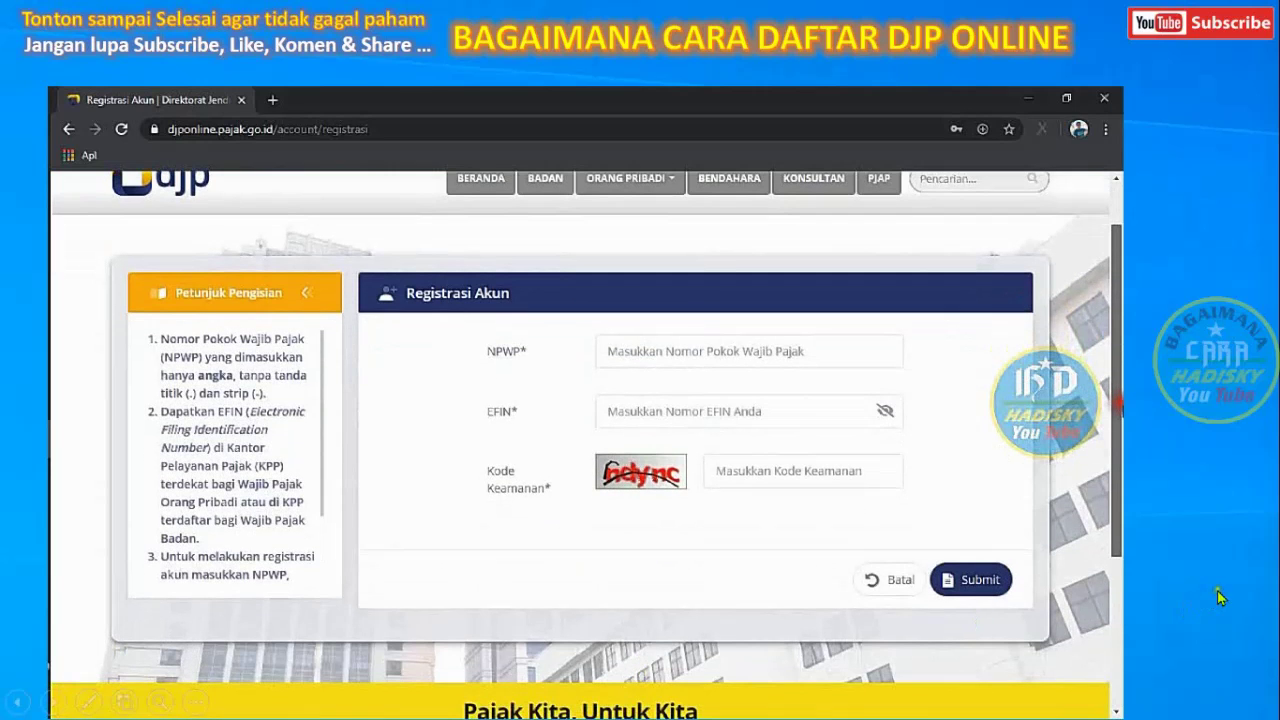
scroll(600, 400, "up", 1)
left_click(663, 393)
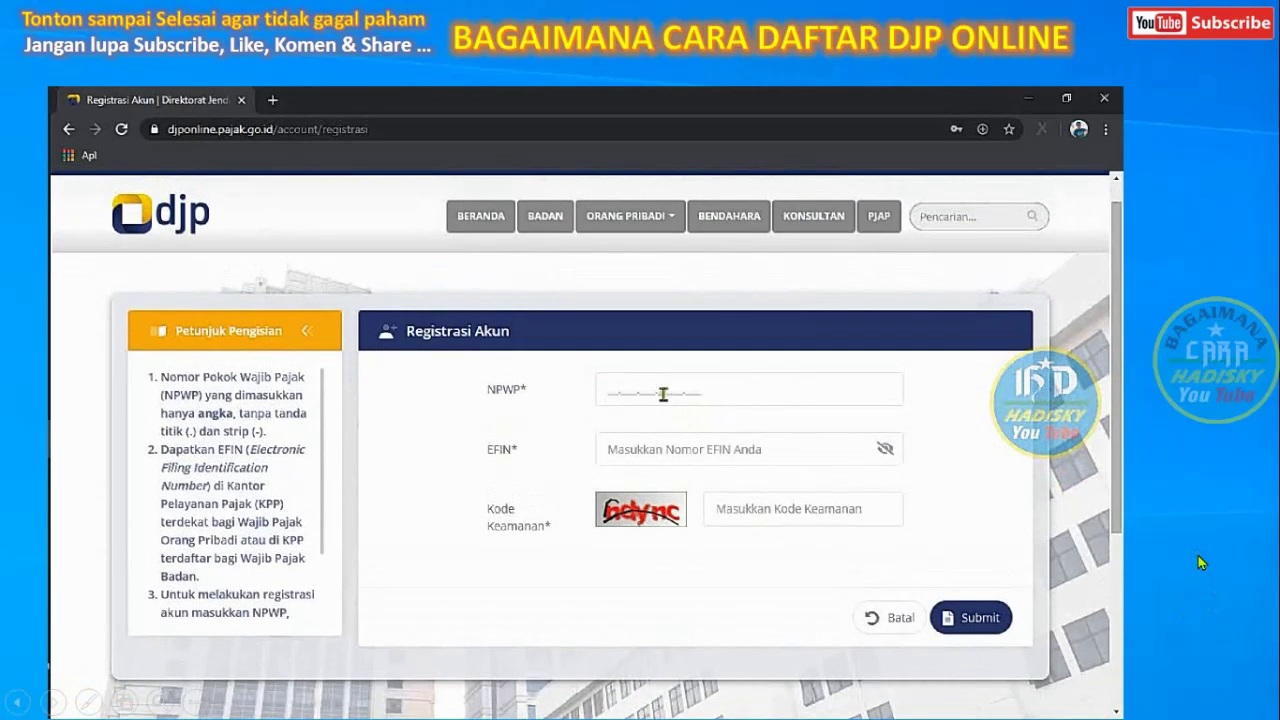
left_click(635, 388)
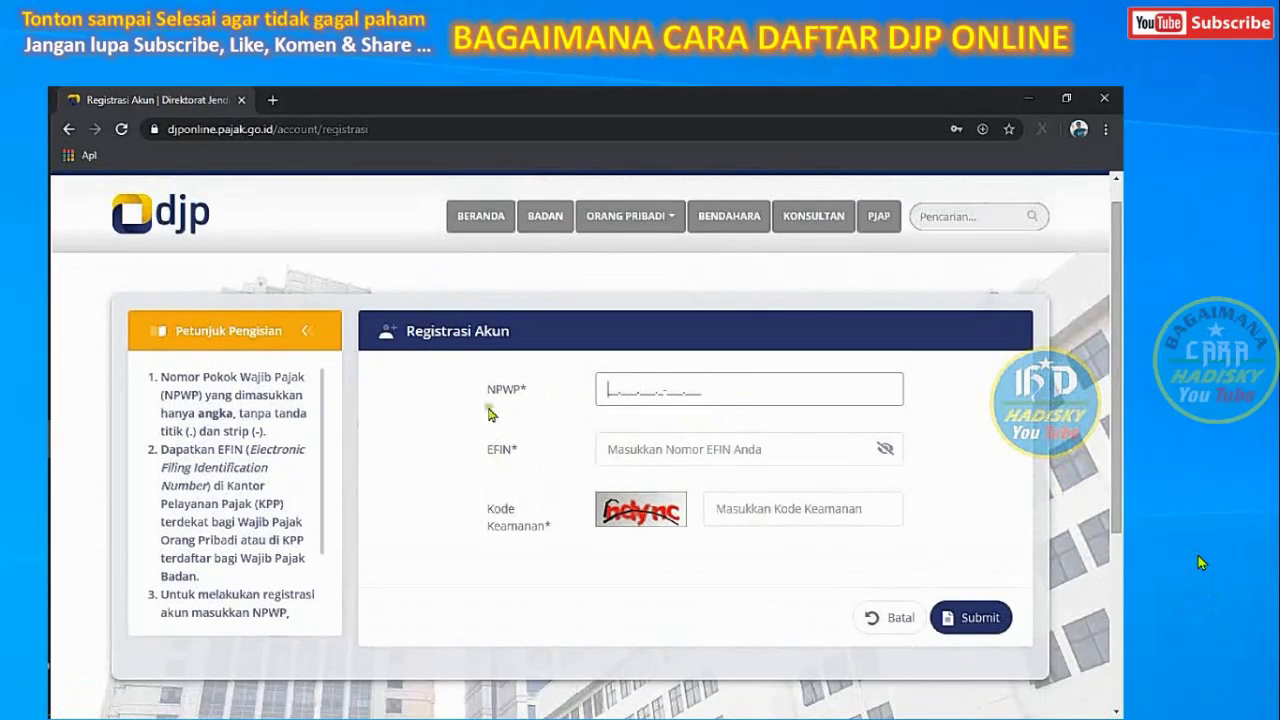
left_click_drag(485, 450, 522, 458)
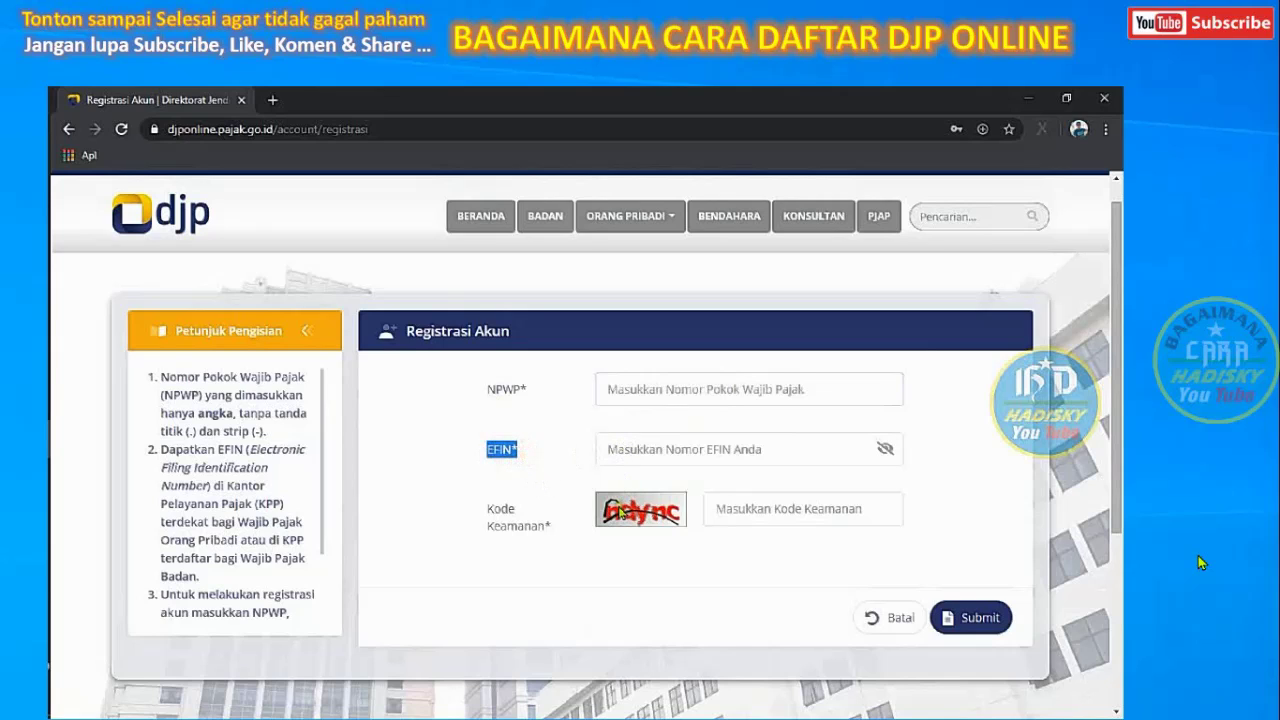
left_click(731, 510)
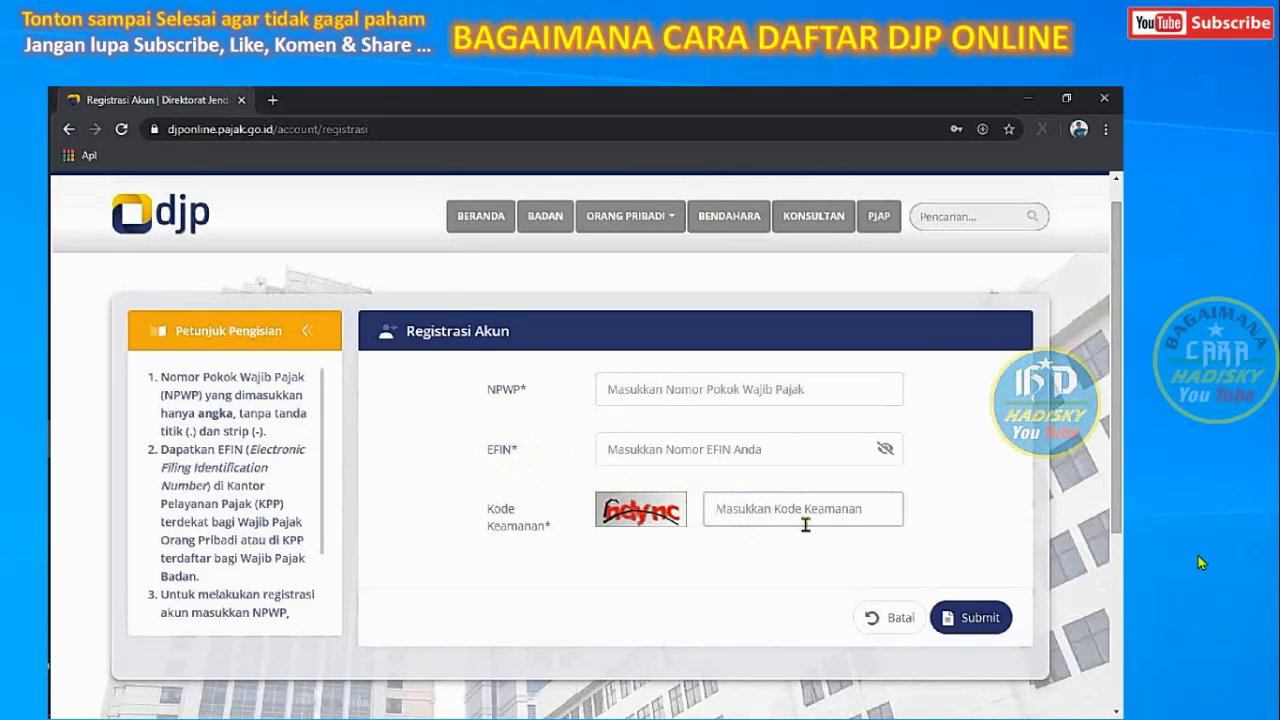
type("N")
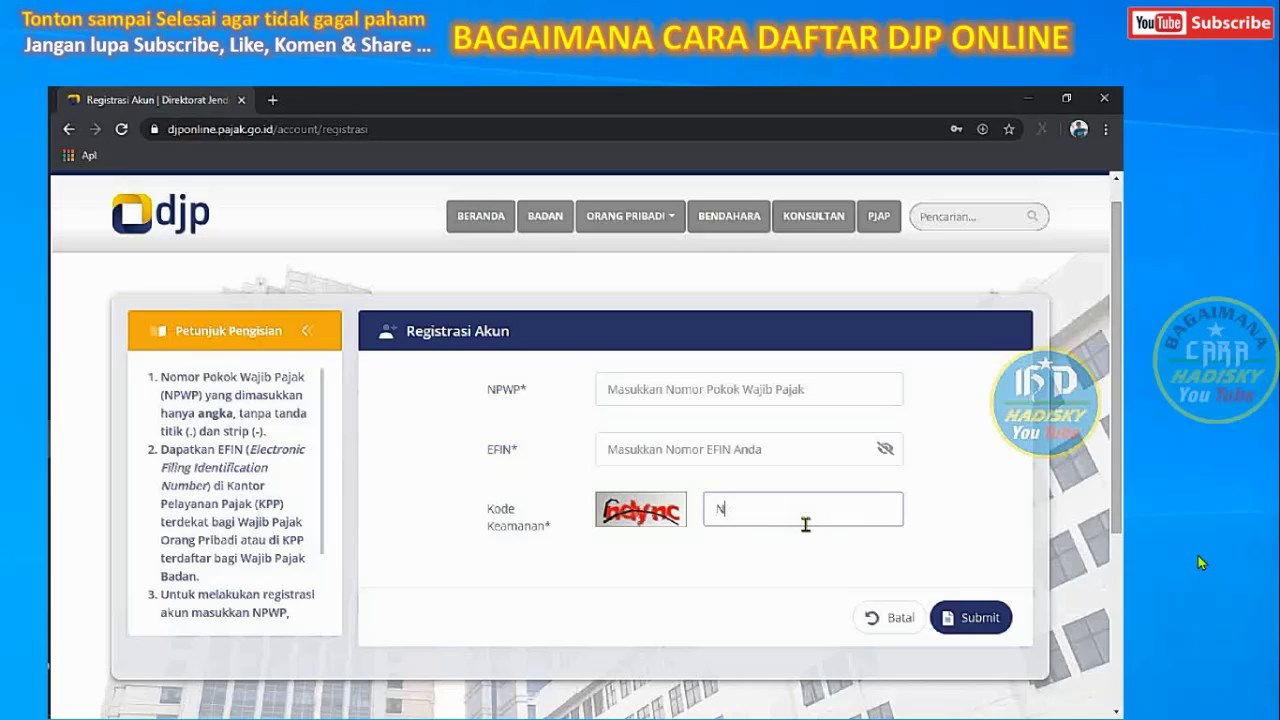
type("D")
key("BackSpace")
key("BackSpace")
type("ndync")
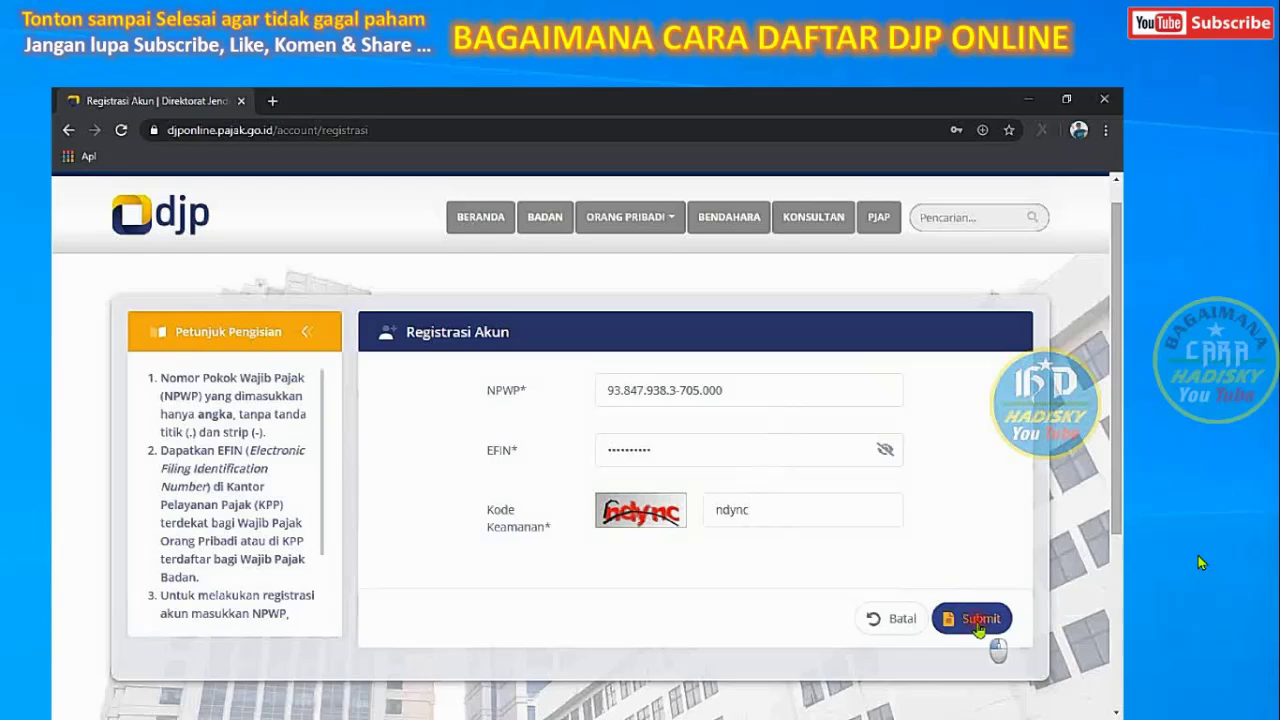
left_click(978, 625)
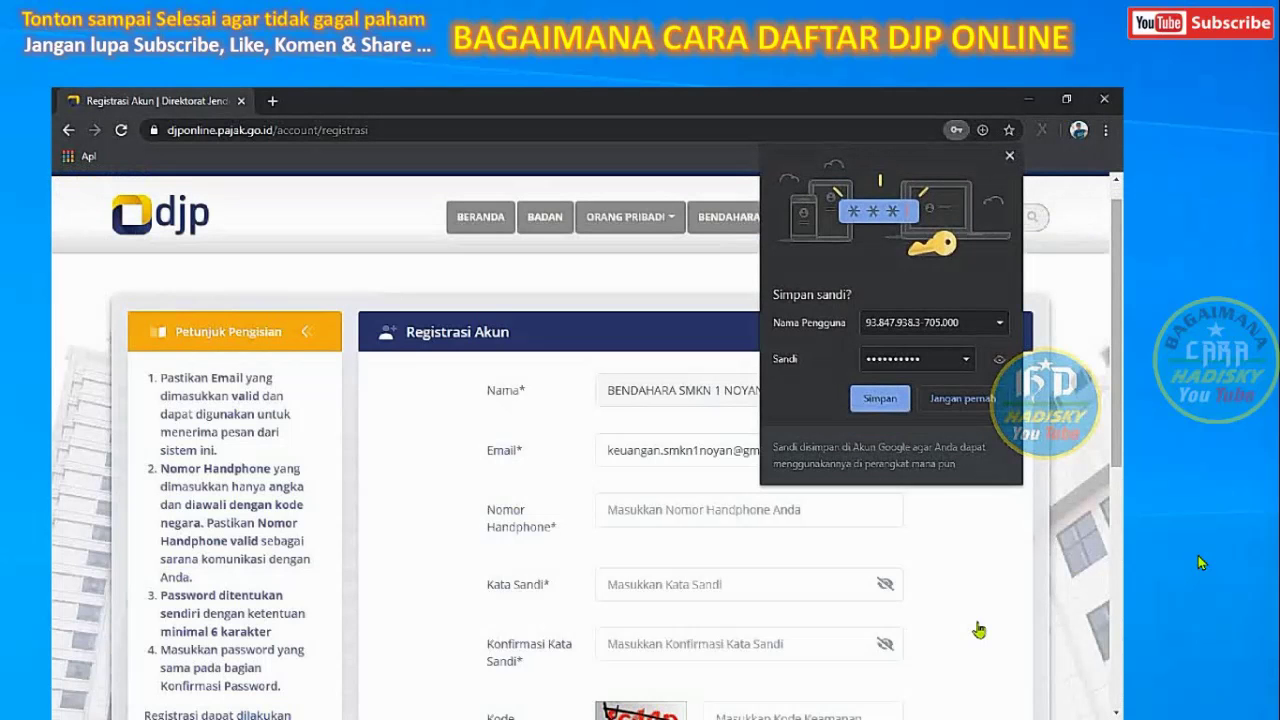
left_click(880, 398)
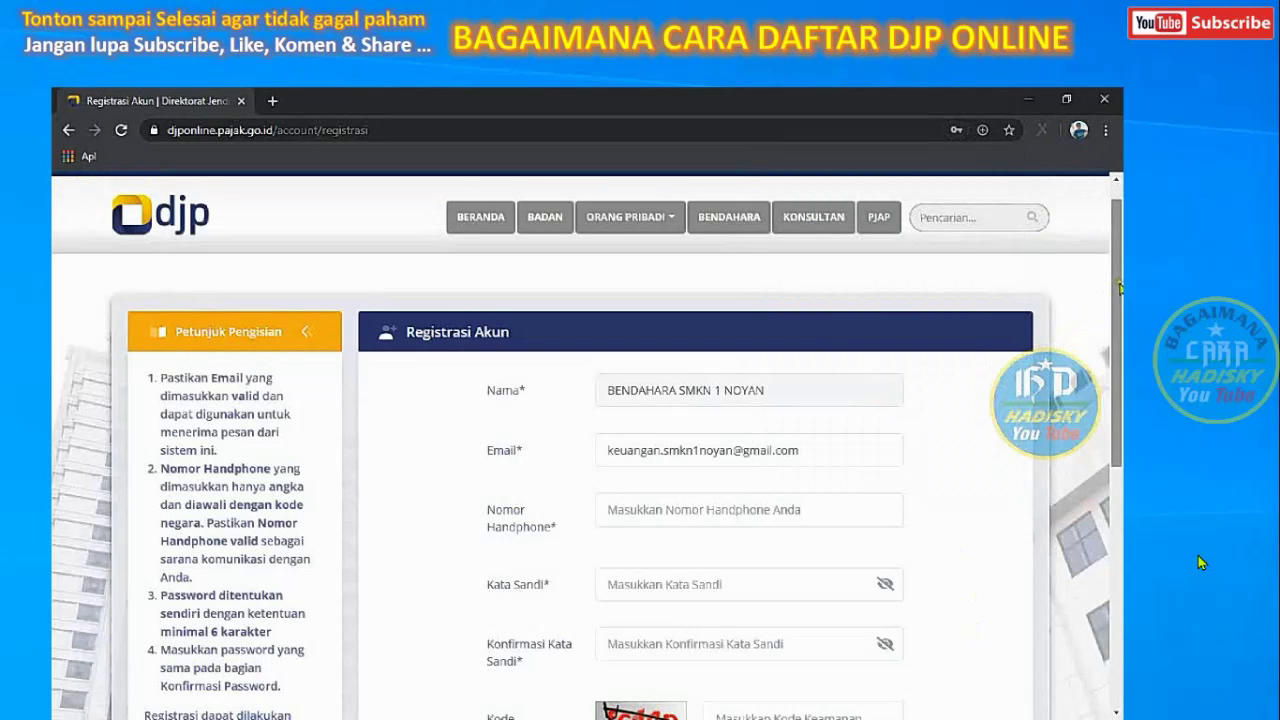
left_click_drag(1119, 284, 1119, 328)
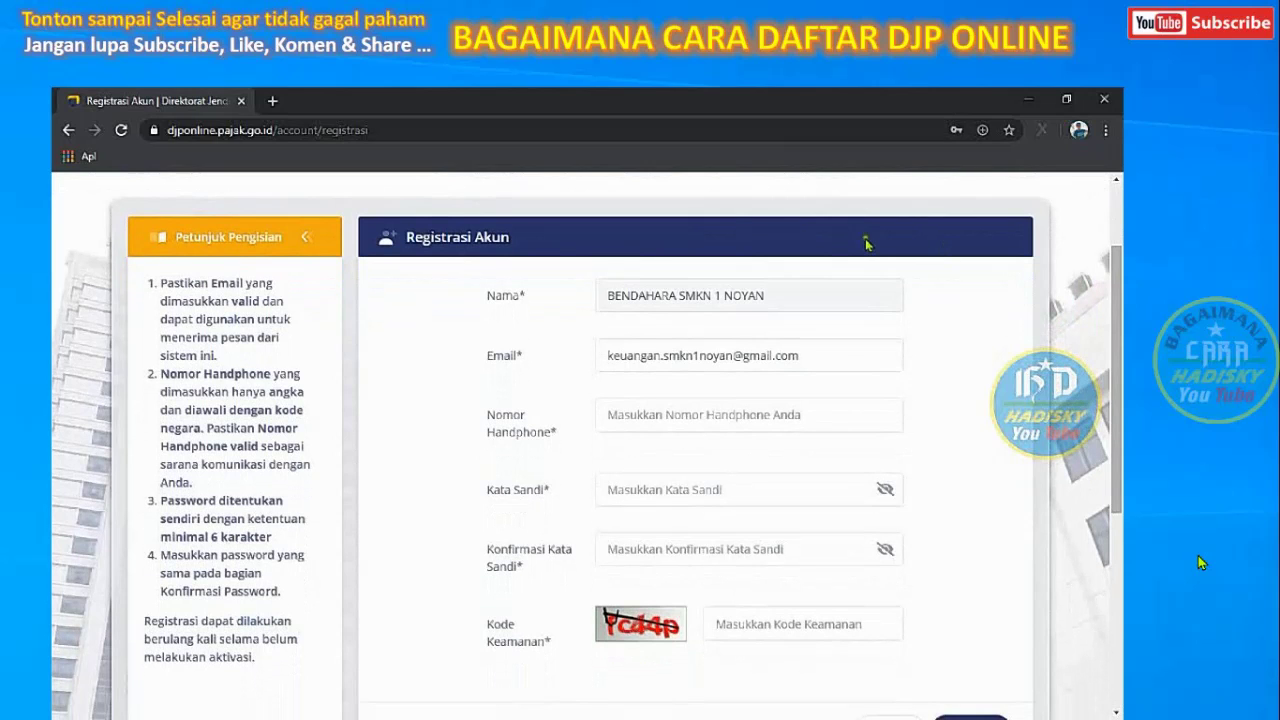
mouse_move(1119, 278)
left_mouse_down()
mouse_move(1119, 262)
mouse_move(1118, 357)
mouse_move(1118, 300)
left_mouse_up()
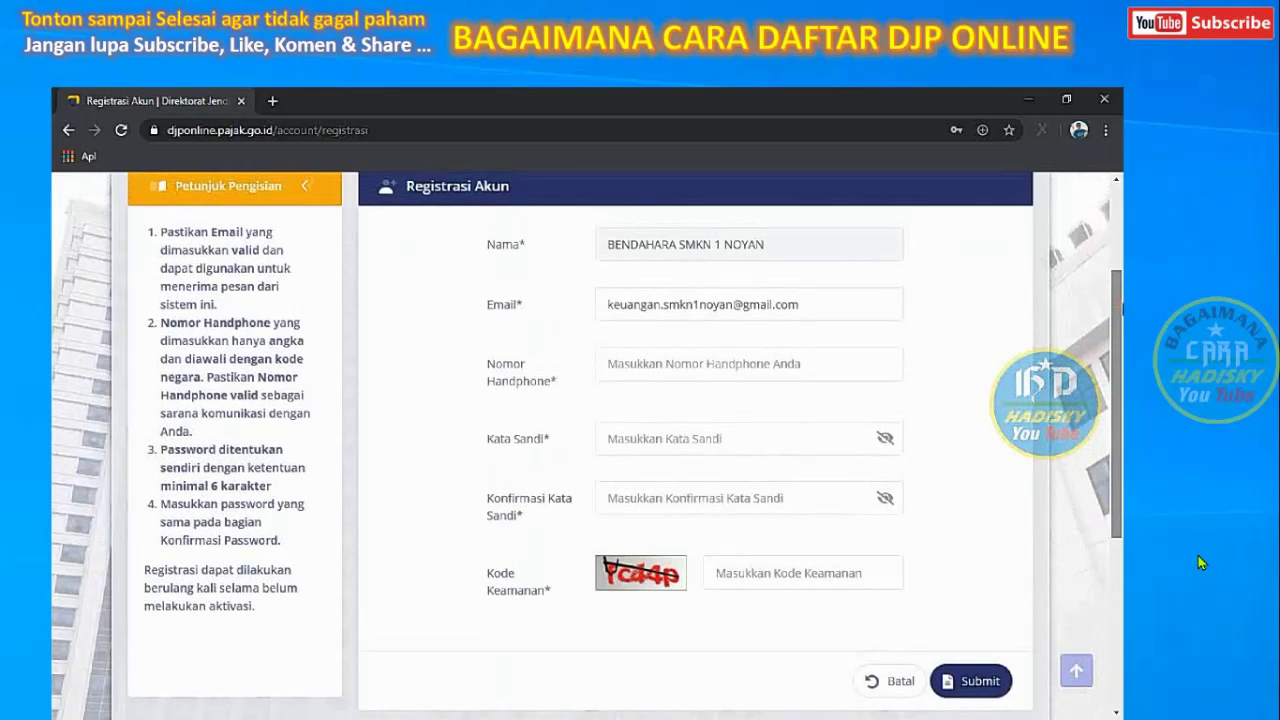
left_click_drag(1118, 328, 1118, 244)
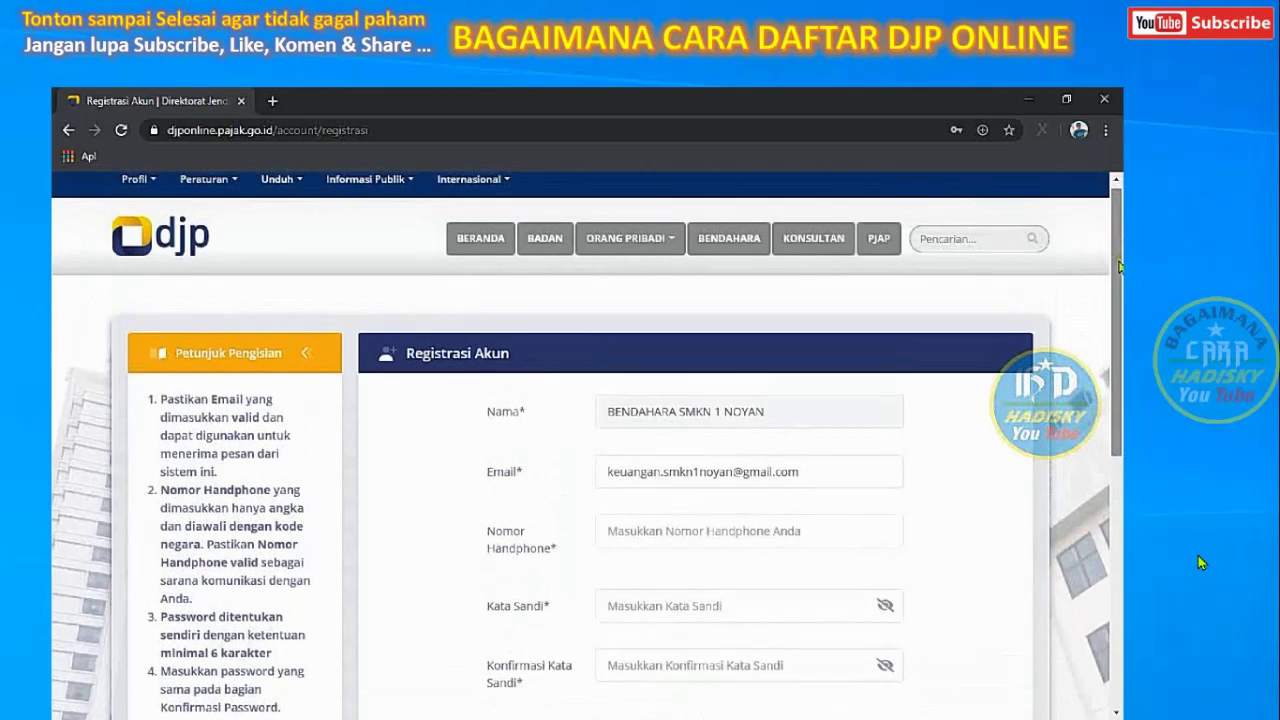
left_click_drag(1120, 266, 1118, 338)
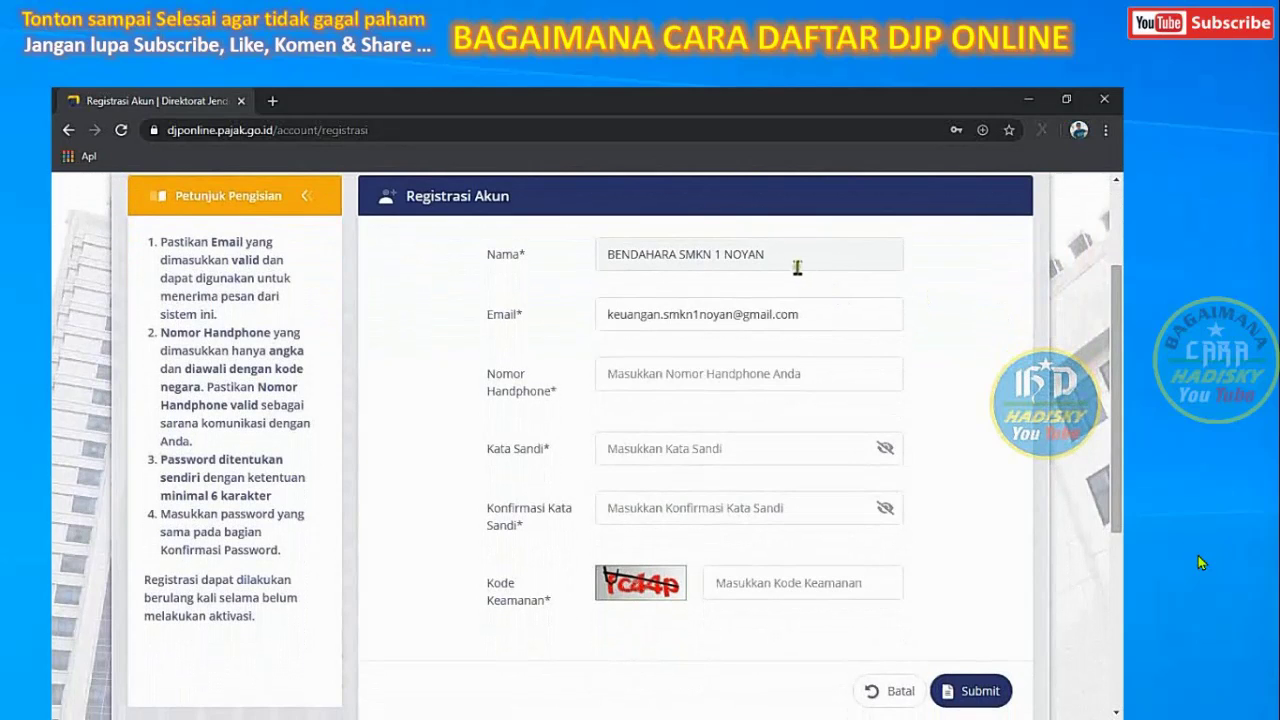
Fill in the mobile phone number and the account password (Kata Sandi)
left_click(714, 376)
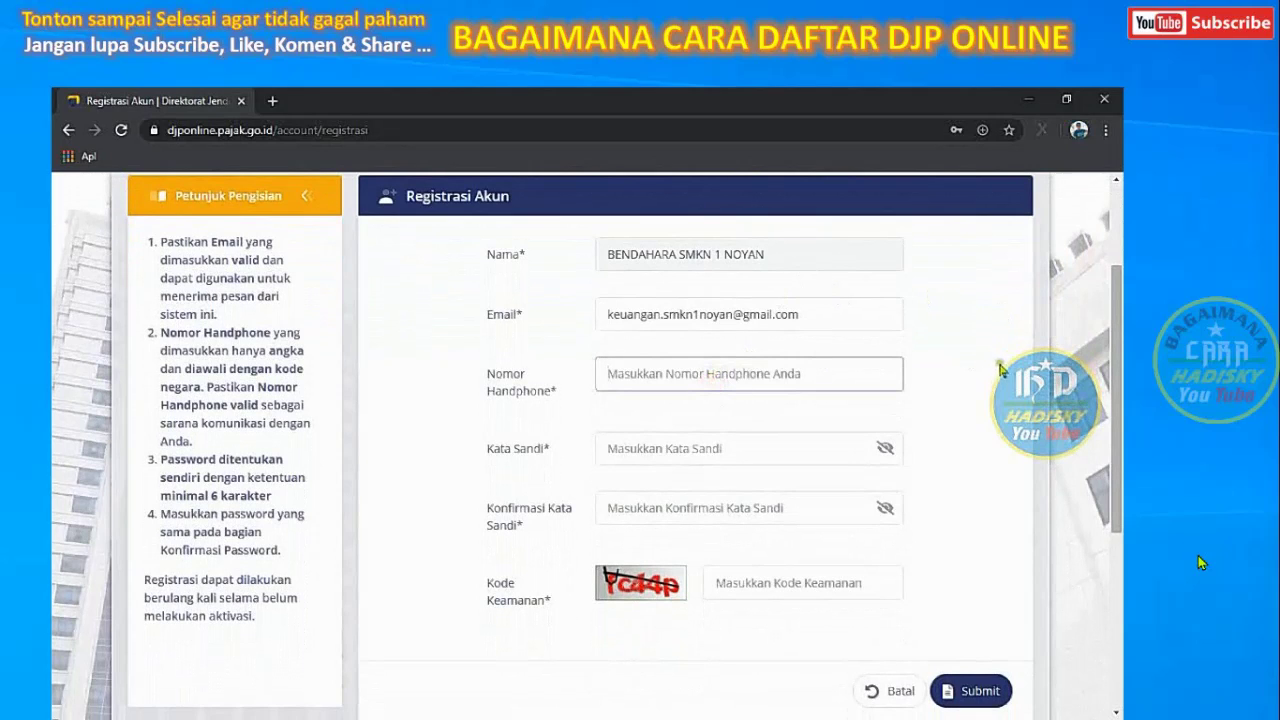
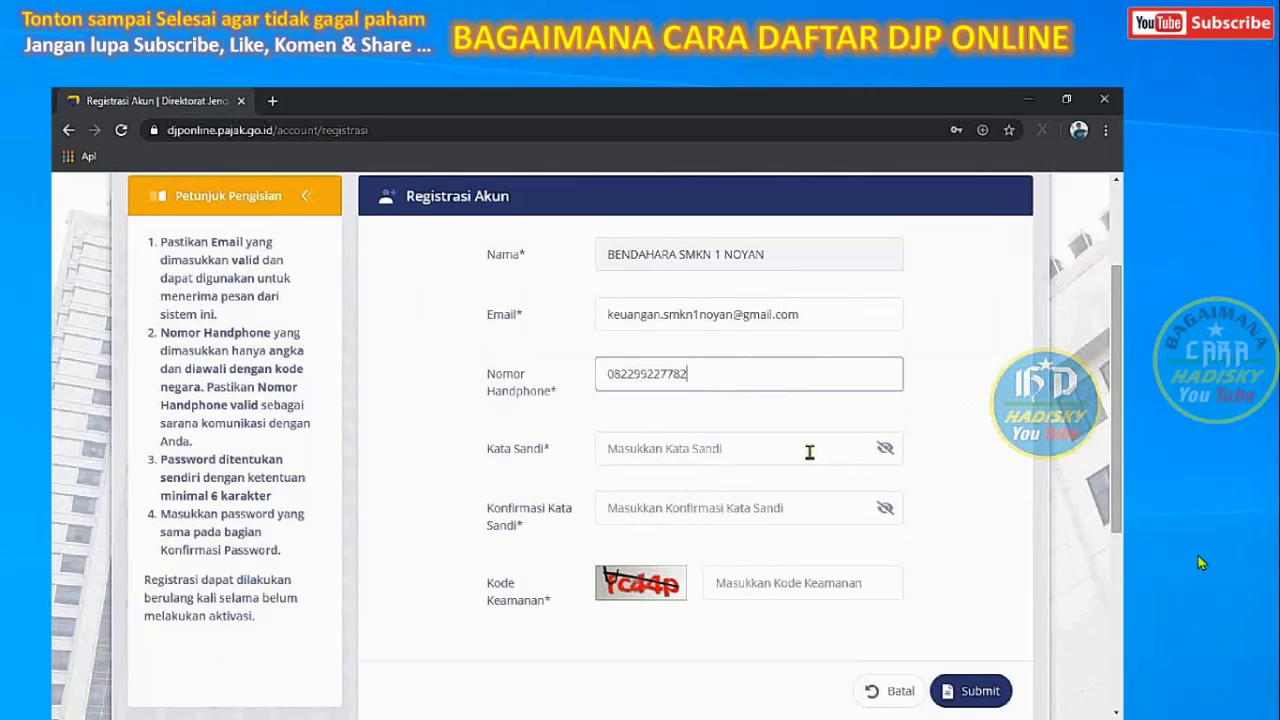
left_click(809, 452)
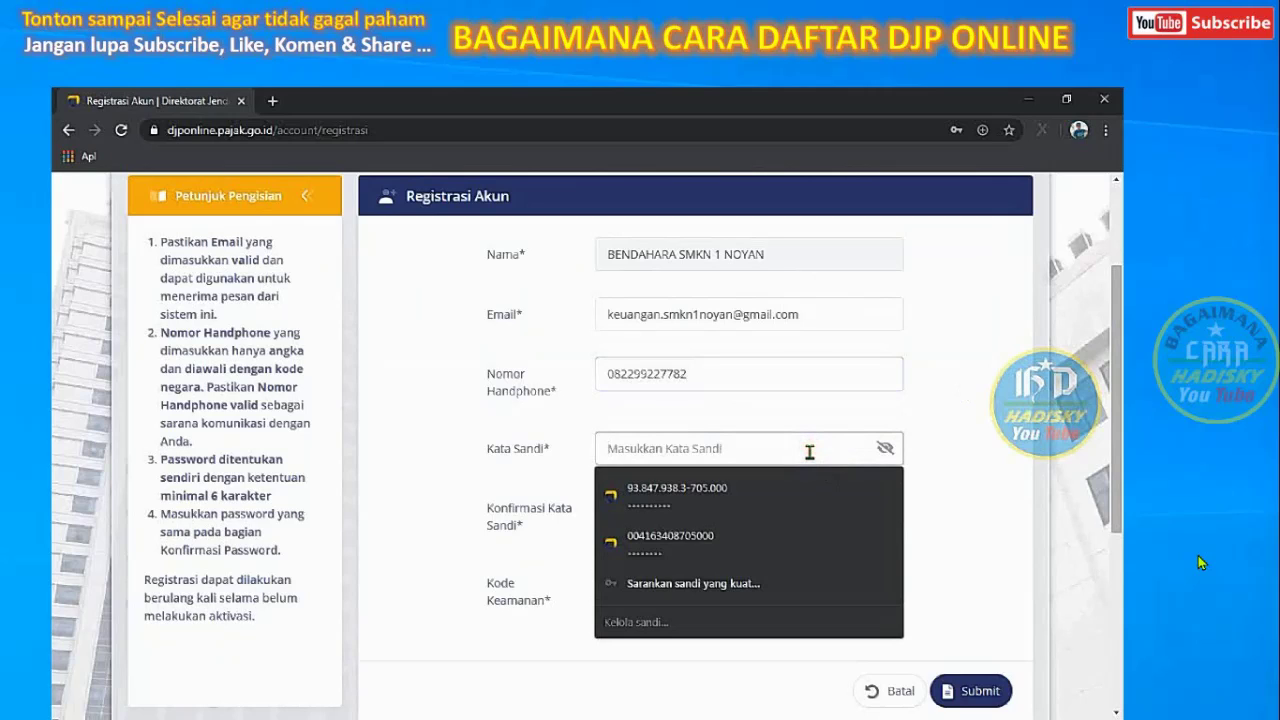
type("•")
key("BackSpace")
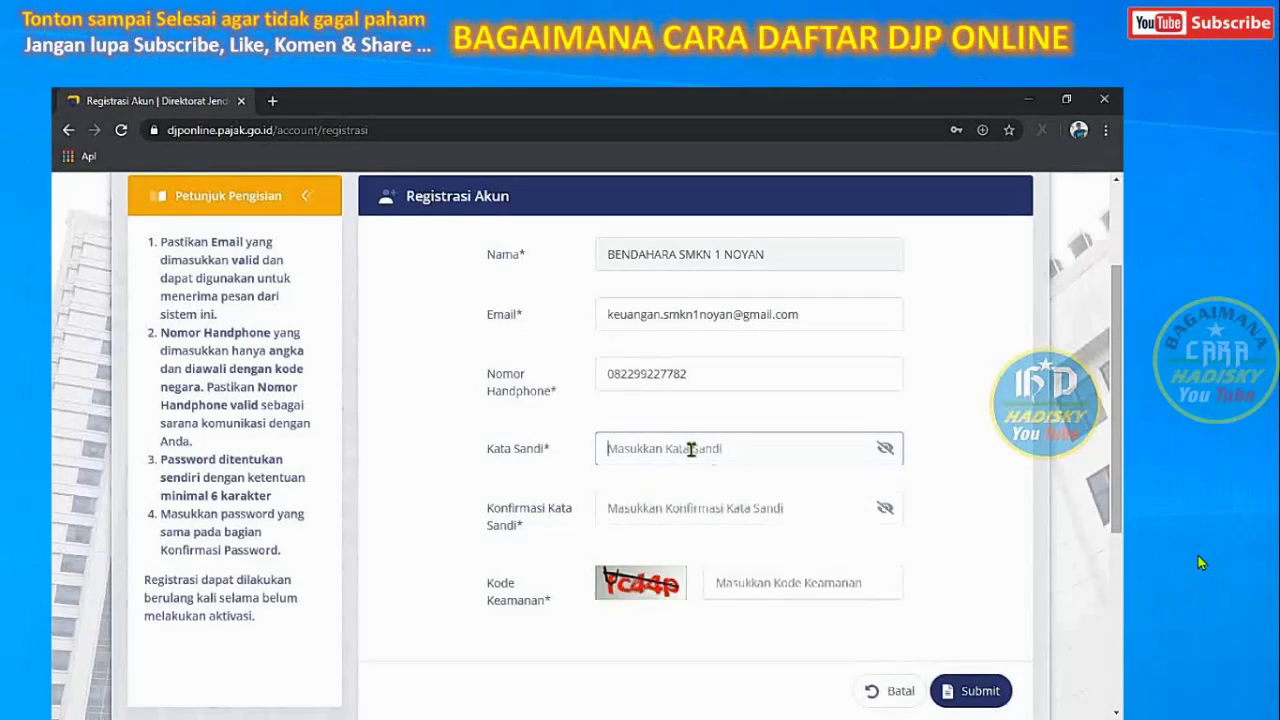
left_click(690, 449)
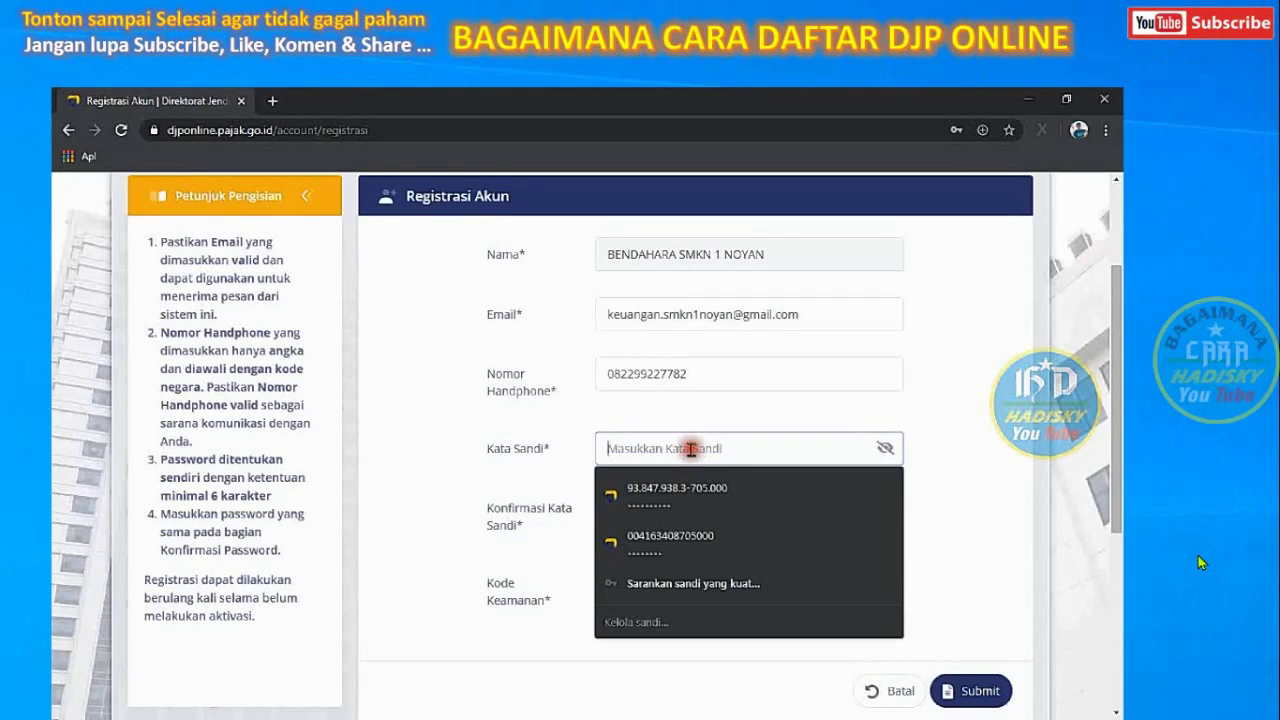
type("s")
left_click(942, 480)
Repeat the password in Konfirmasi Kata Sandi and type the captcha into Kode Keamanan
left_click(685, 508)
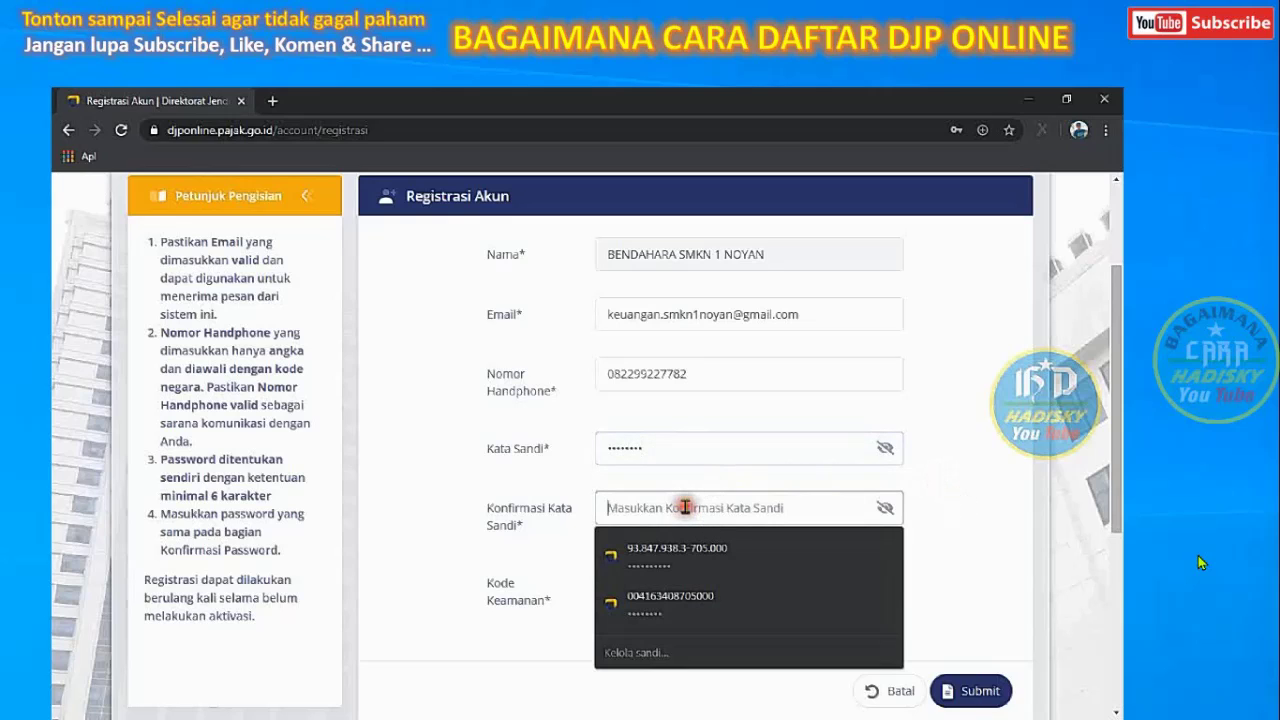
type("ss")
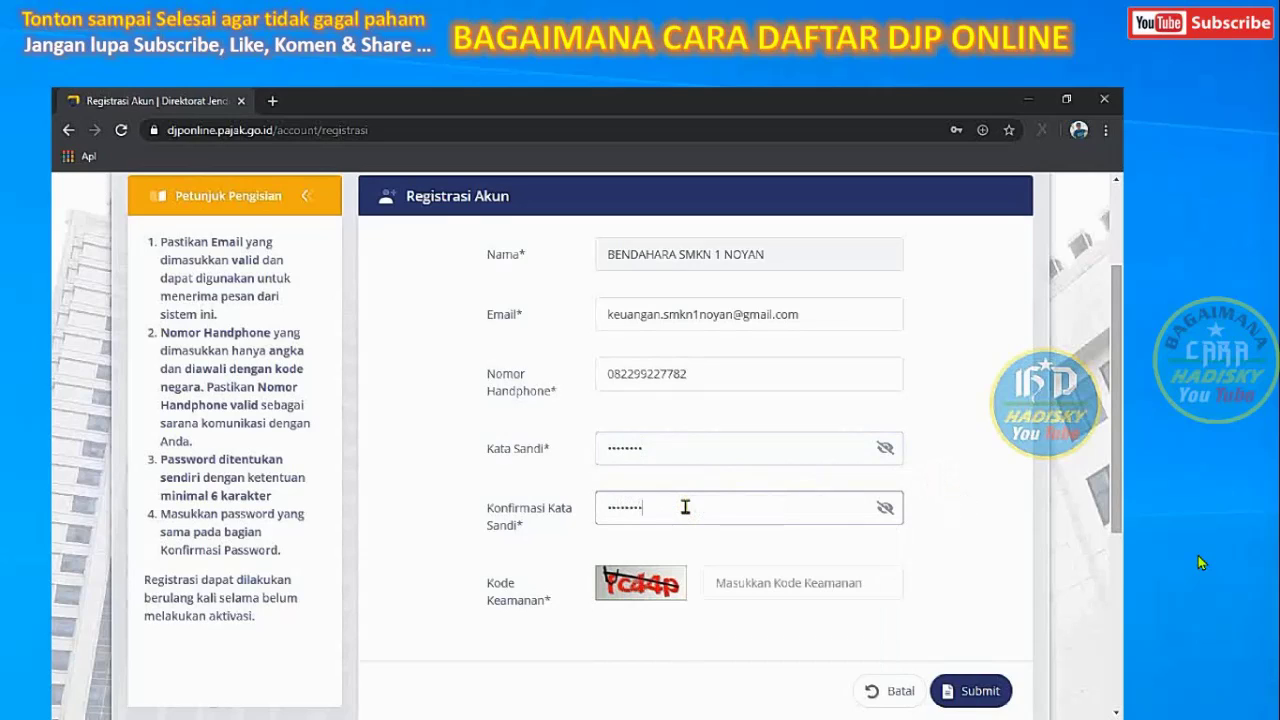
left_click(799, 581)
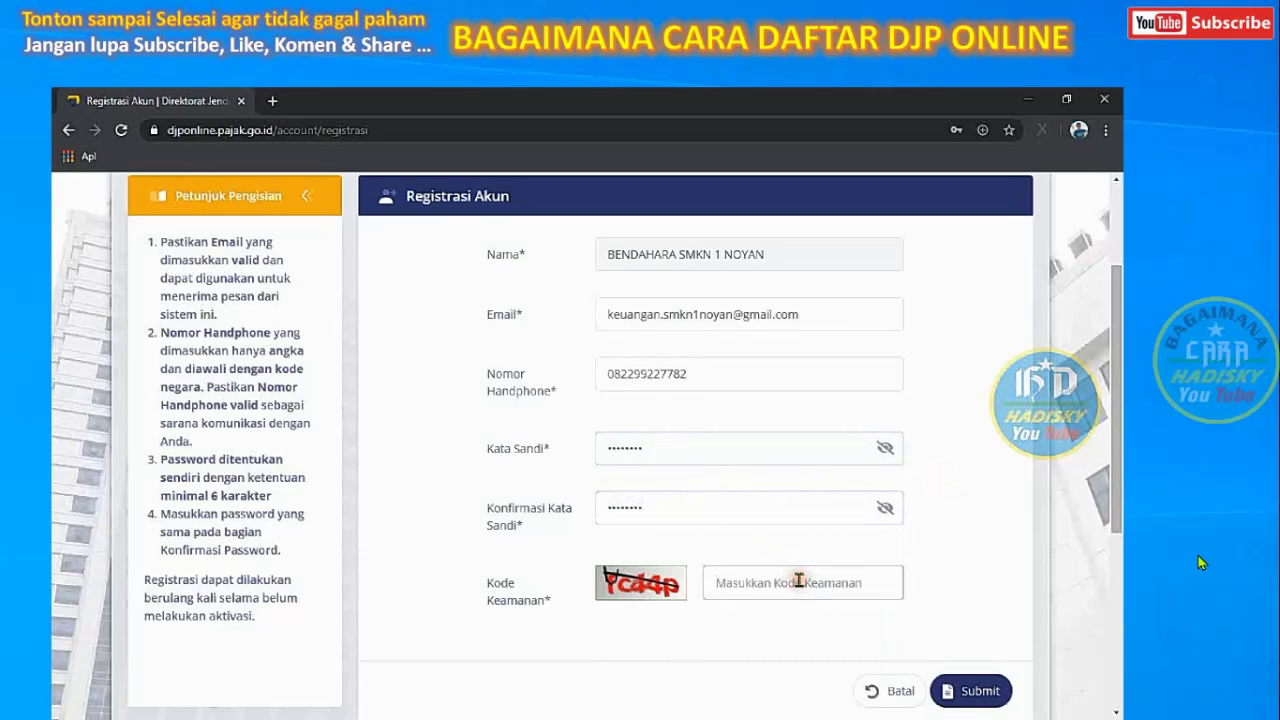
type("f")
Submit the registration, save the new password in Chrome, and close the Sukses message
left_click(969, 691)
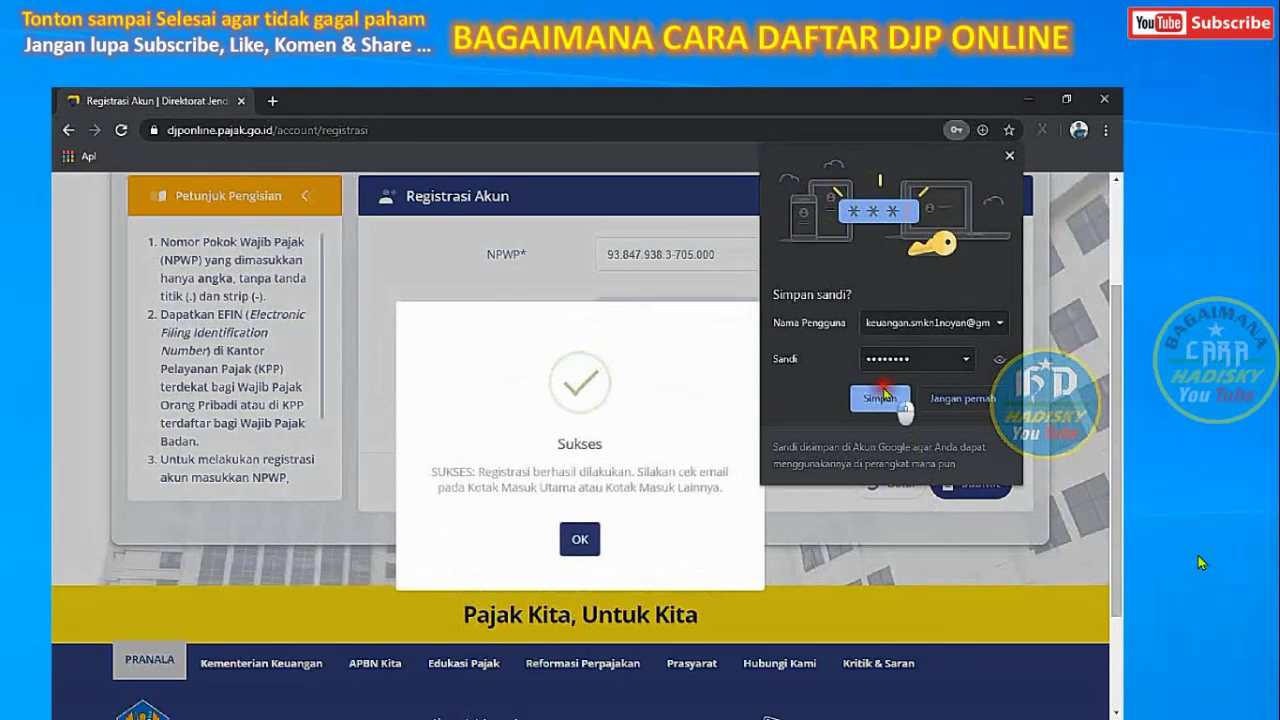
left_click(882, 395)
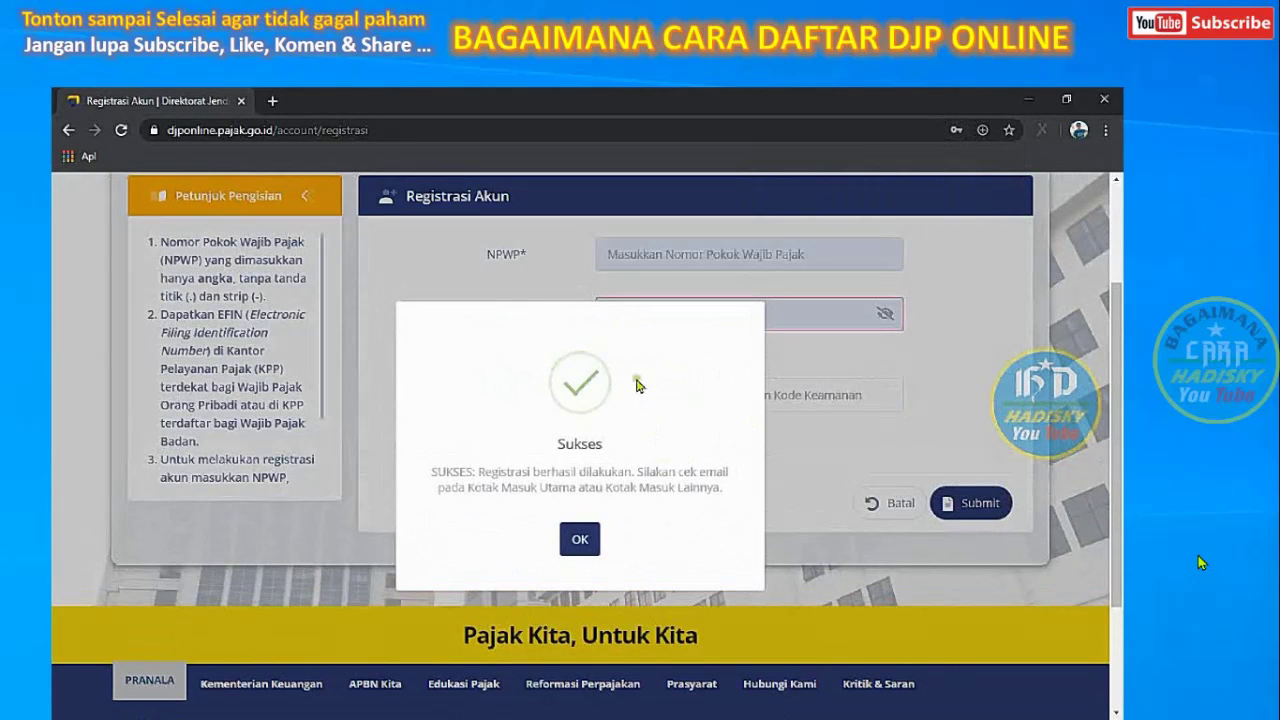
left_click(581, 541)
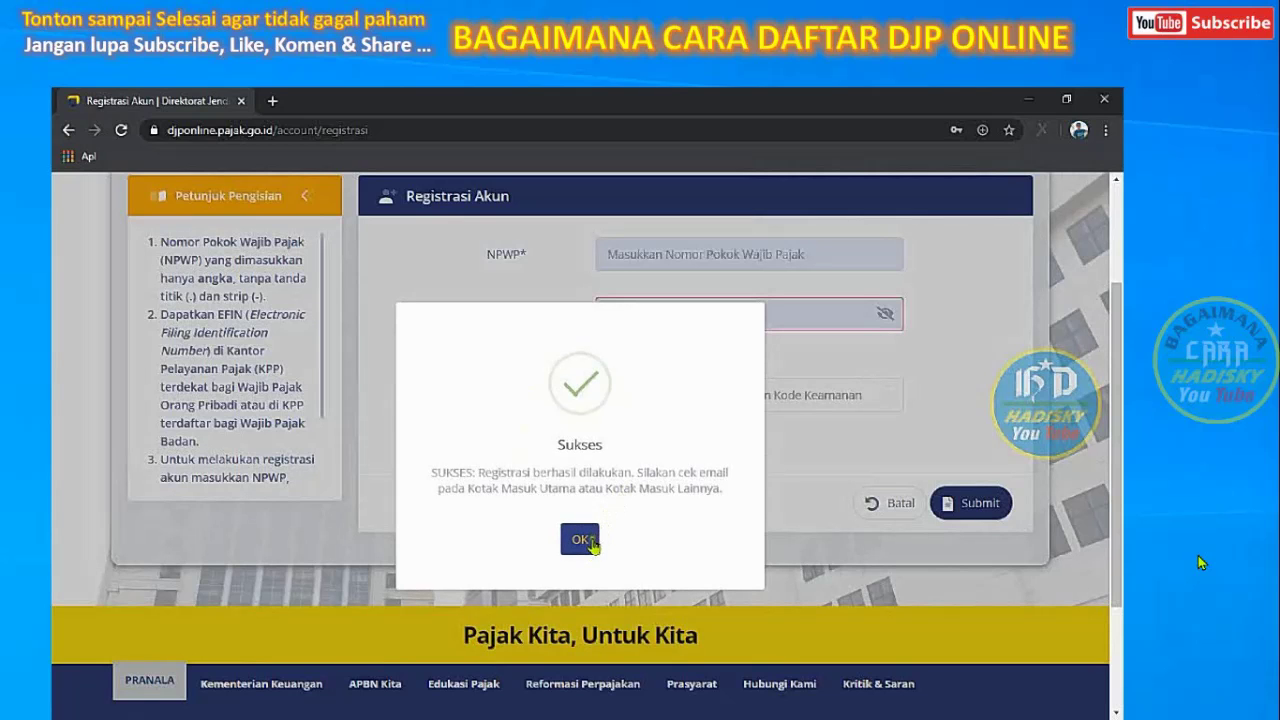
left_click(588, 540)
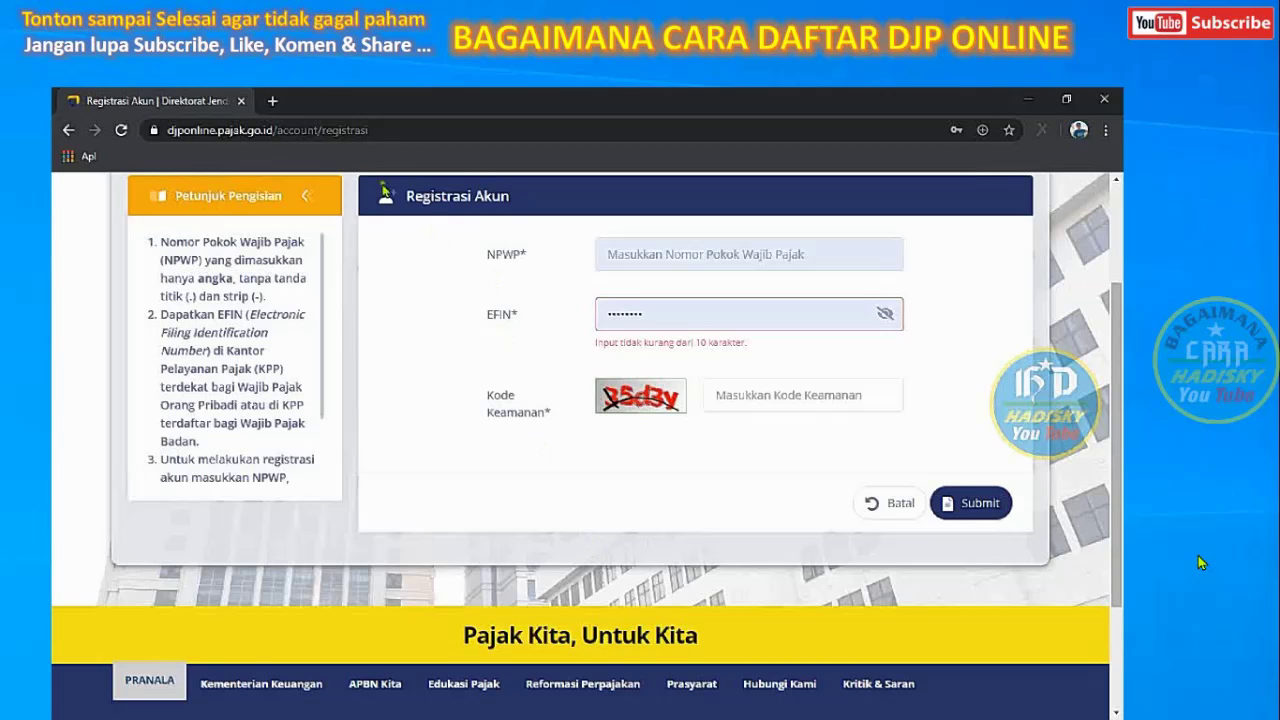
In a new tab, switch to the finance Google account and open Gmail
left_click(272, 100)
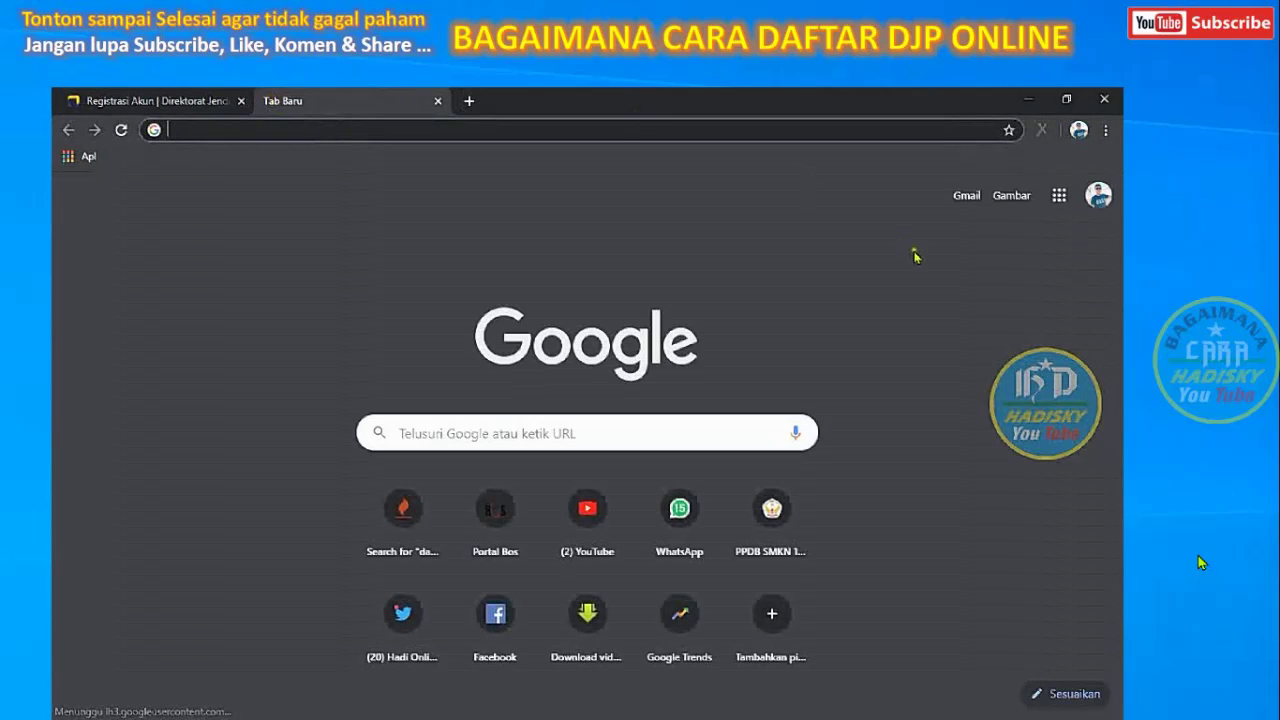
left_click(1102, 199)
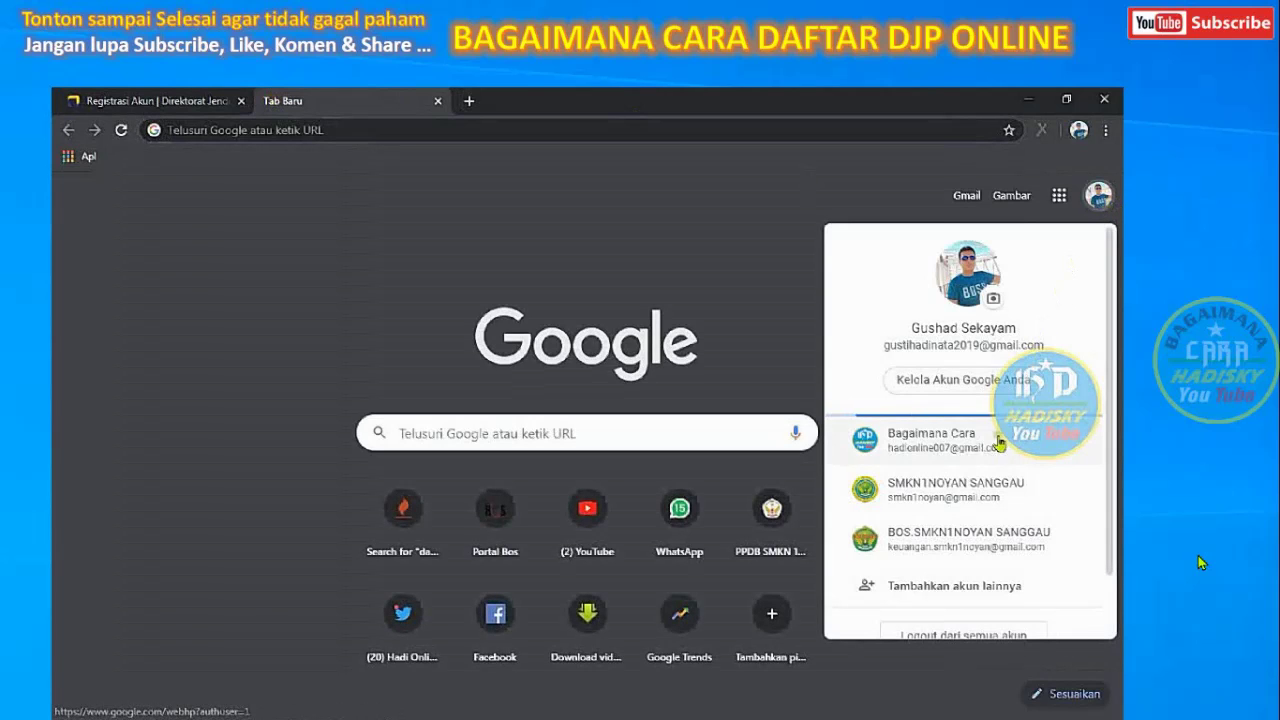
left_click(976, 552)
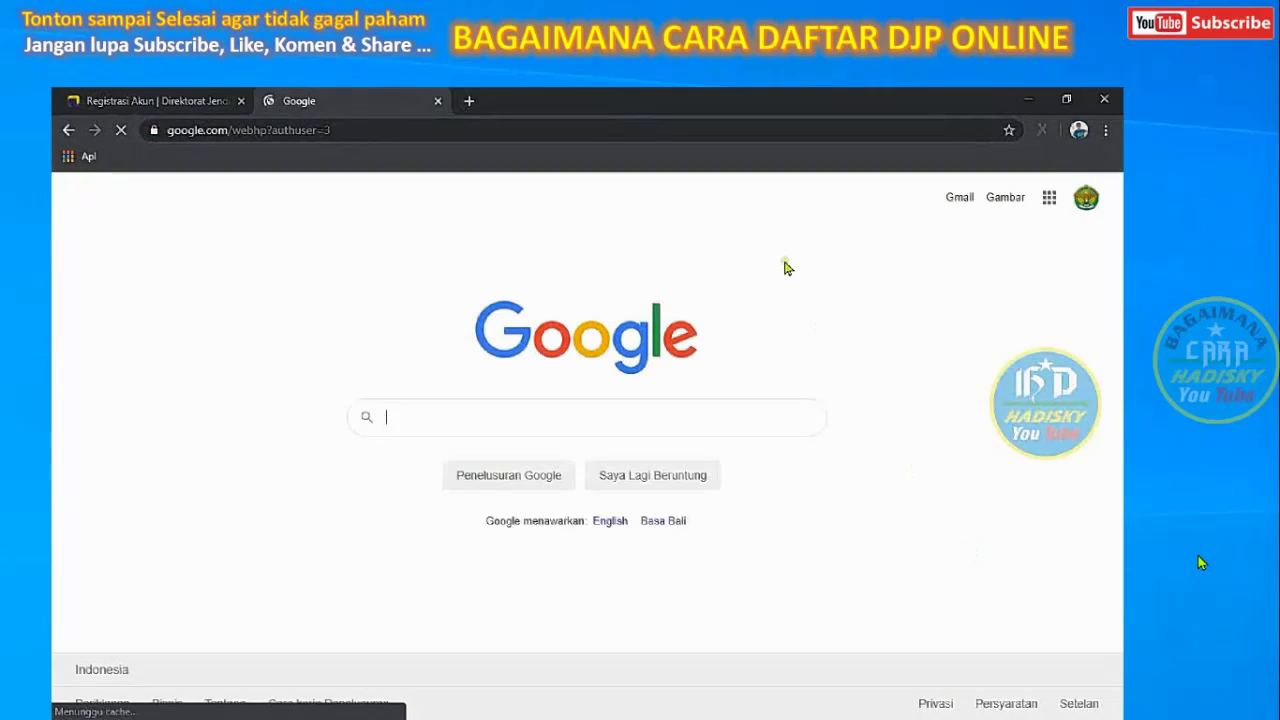
left_click(1051, 196)
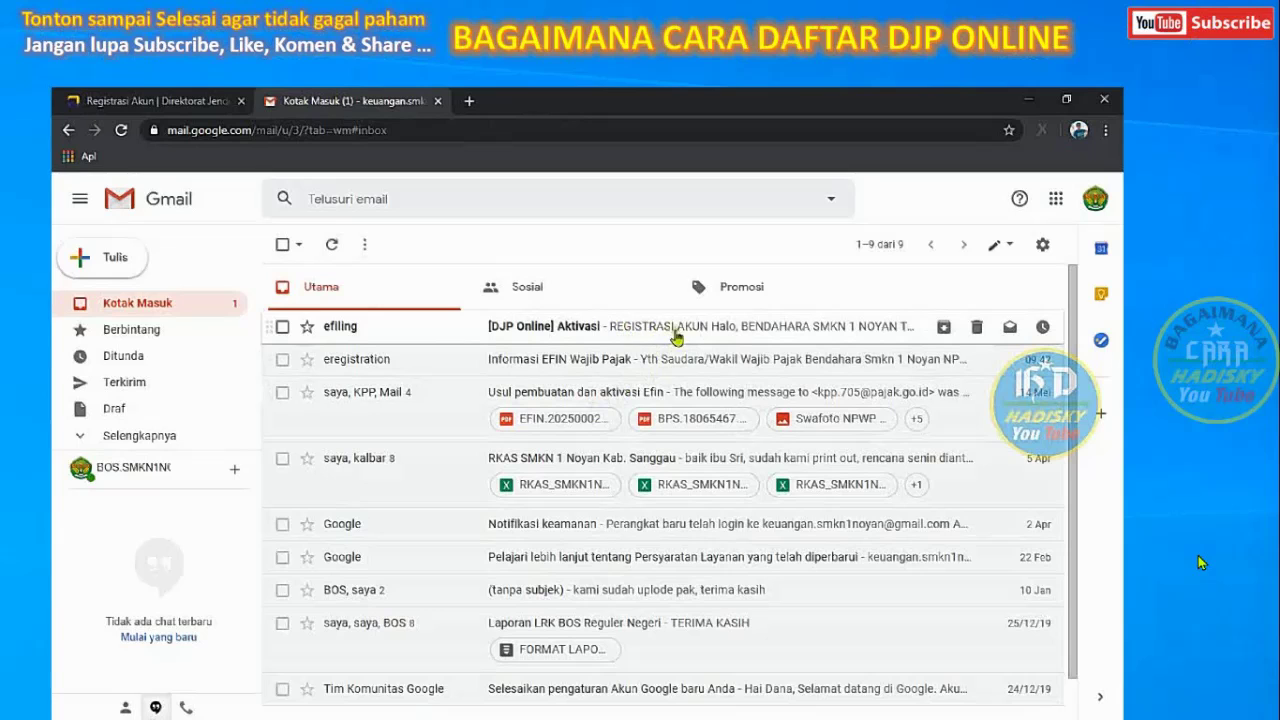
Open the '[DJP Online] Aktivasi' email and choose AKTIFKAN AKUN
left_click(737, 336)
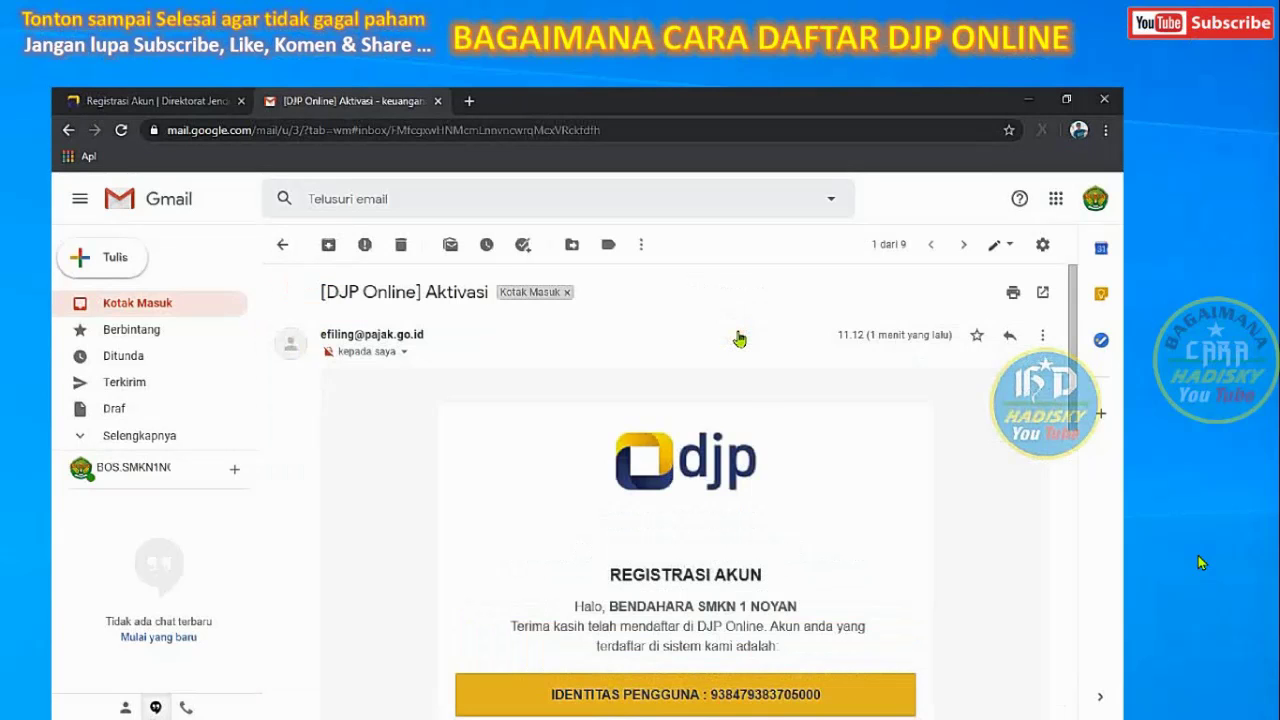
left_click_drag(1073, 383, 1074, 443)
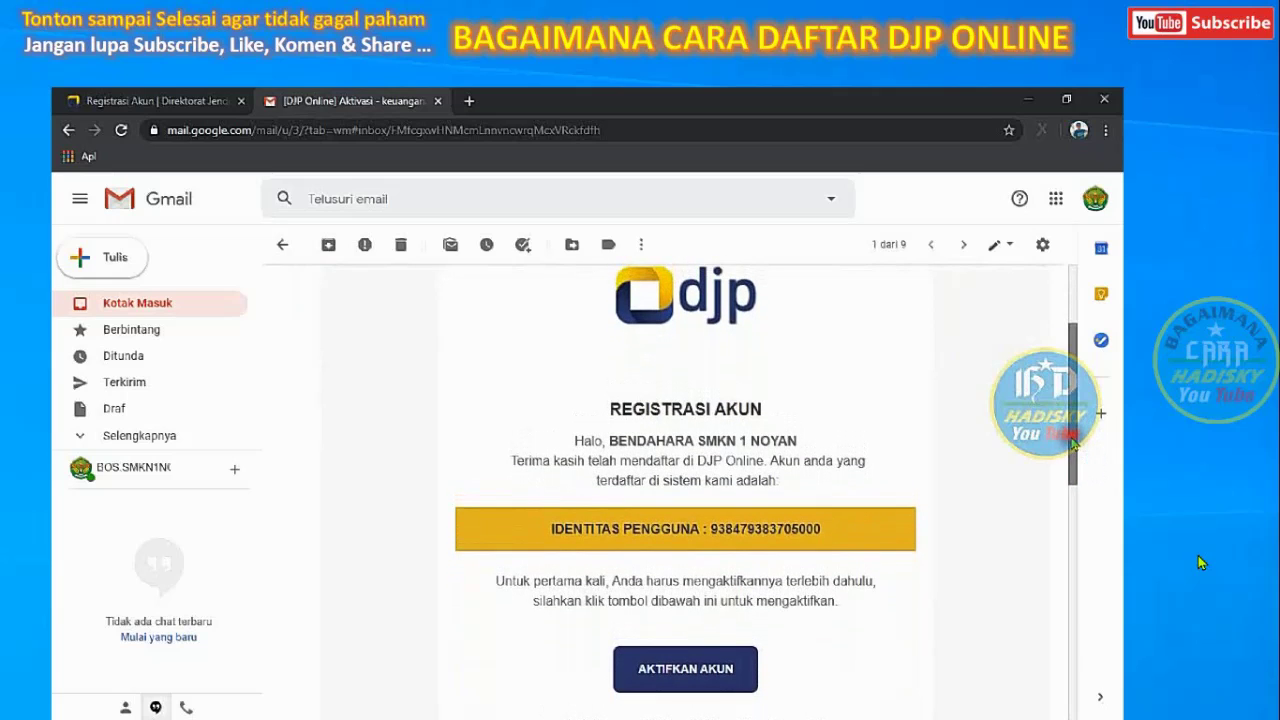
left_click(690, 674)
left_click(697, 677)
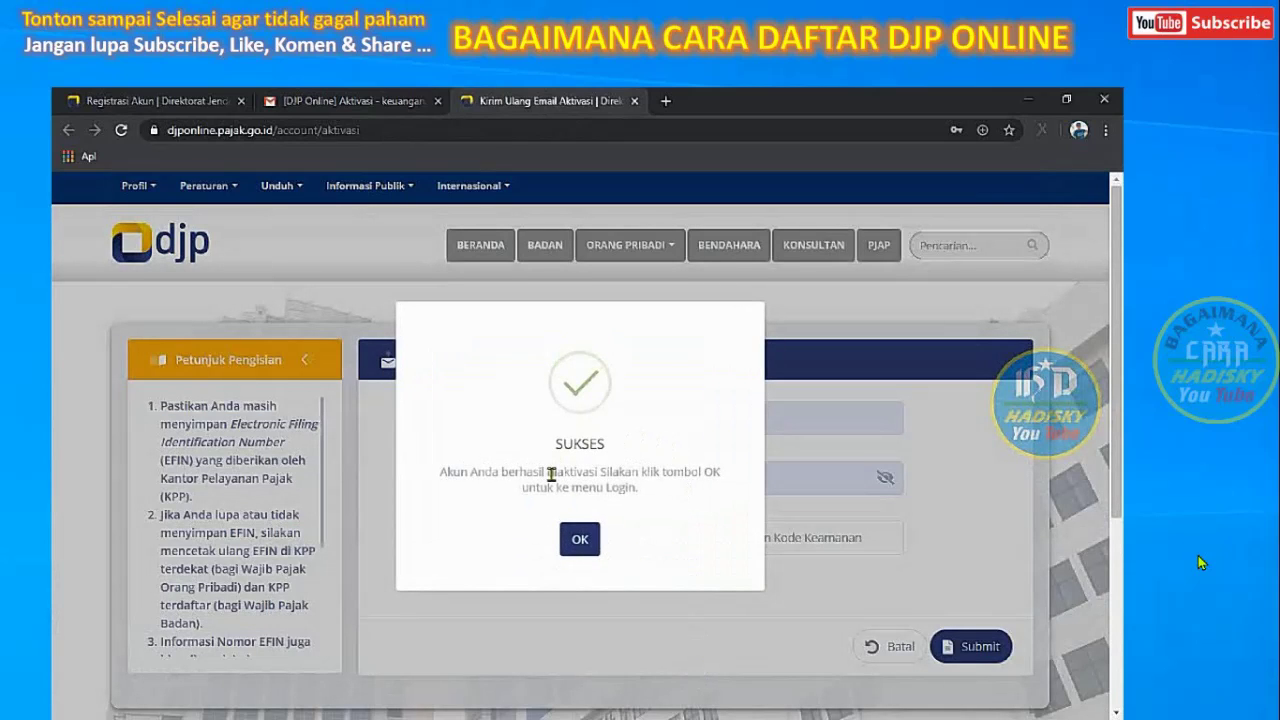
Confirm the SUKSES activation notice, close the SMS OTP popup, and select the NPWP field
left_click(580, 541)
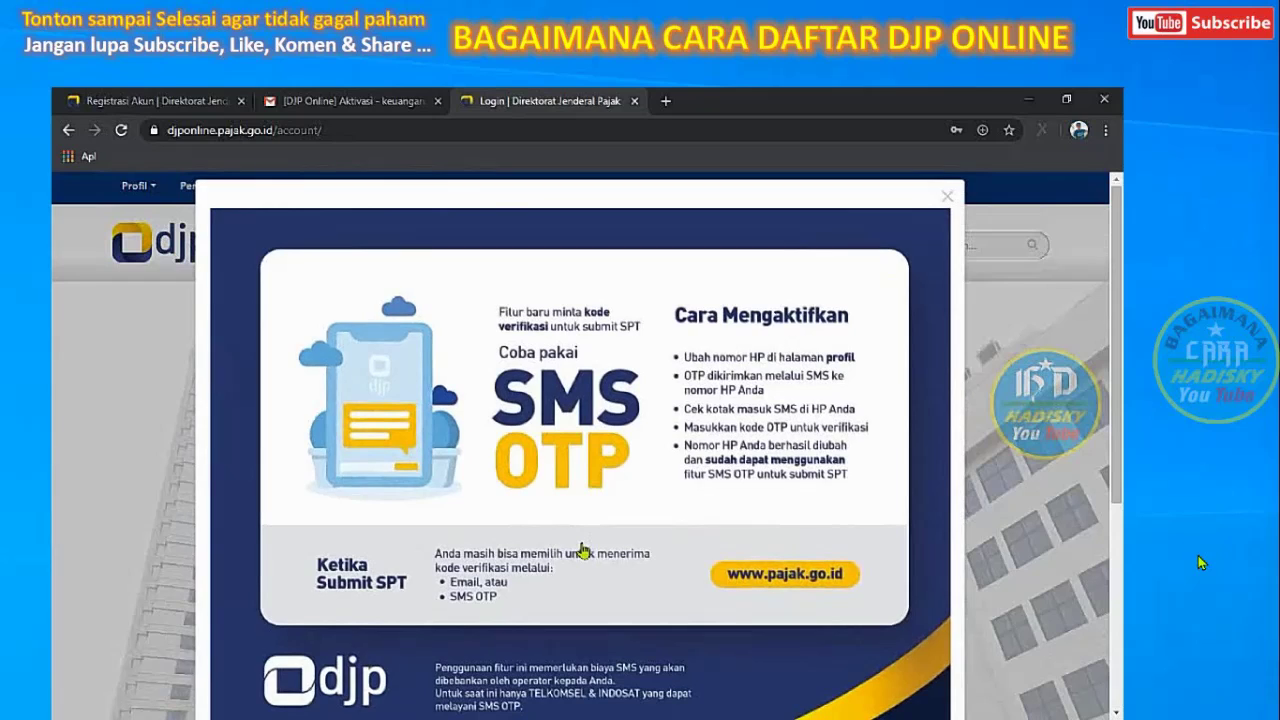
left_click(948, 198)
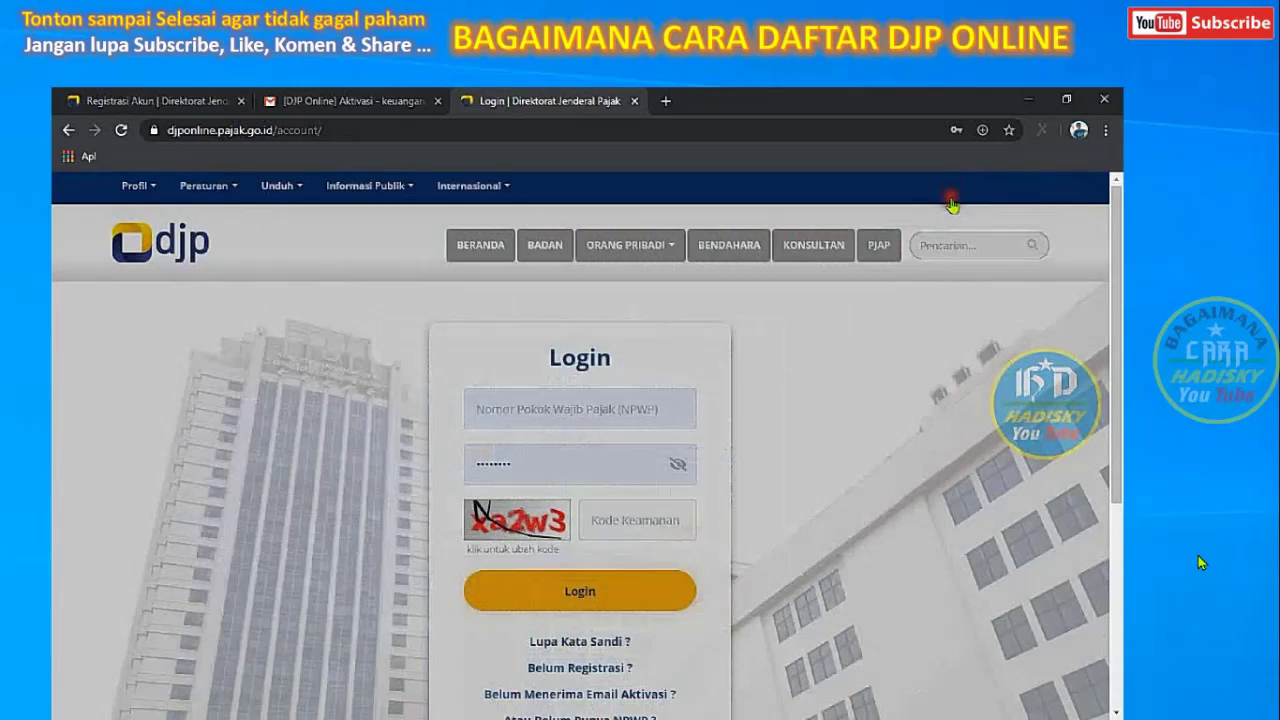
left_click(640, 400)
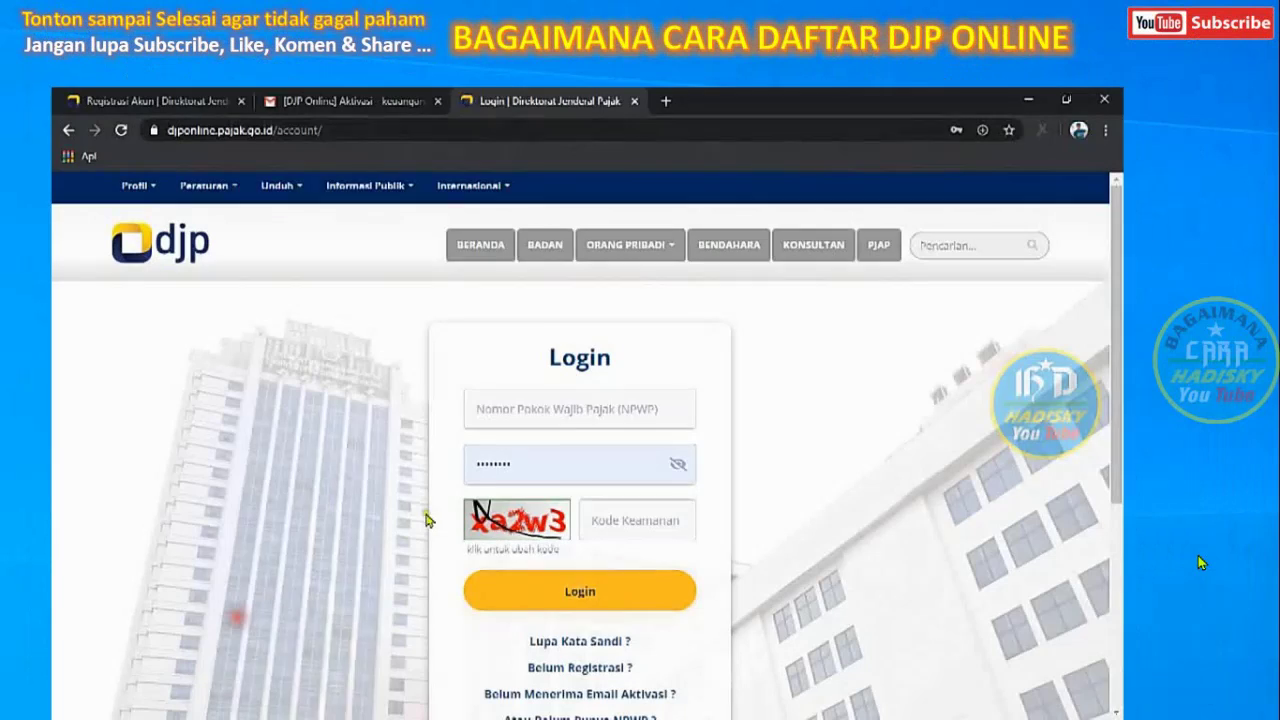
Log in with the pasted NPWP, the account password and the captcha code
left_click(554, 415)
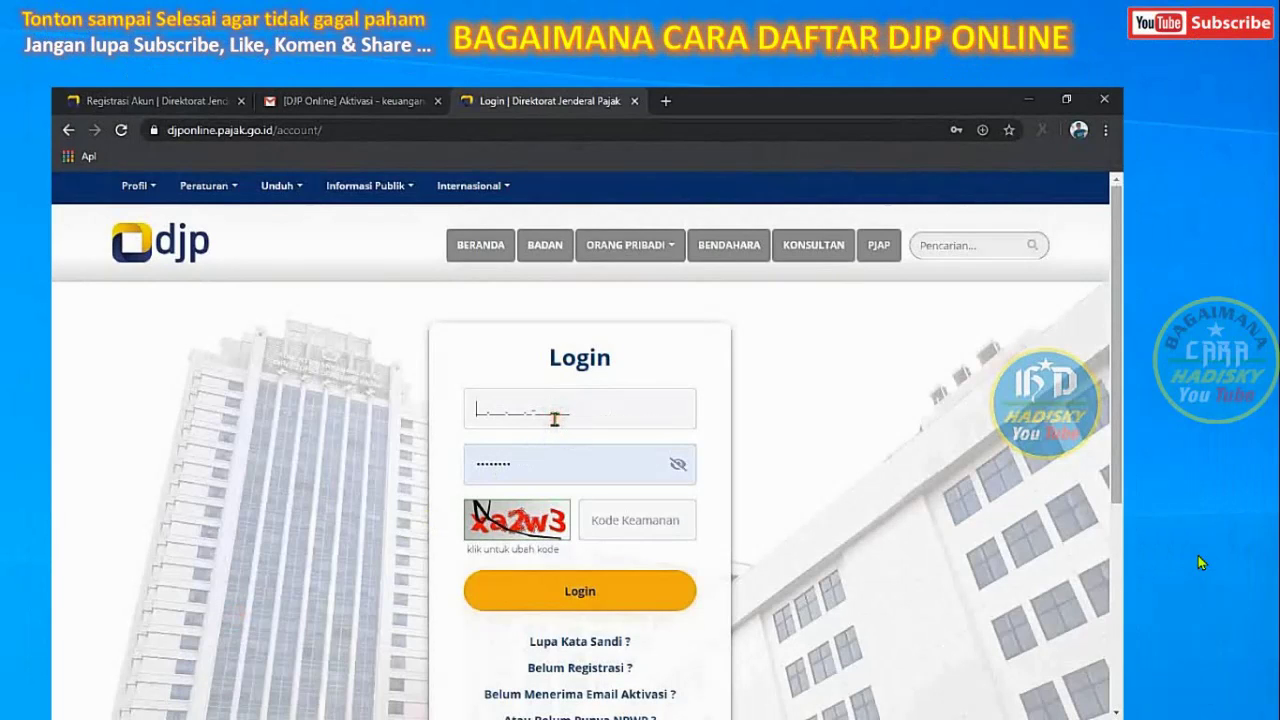
left_click(575, 458)
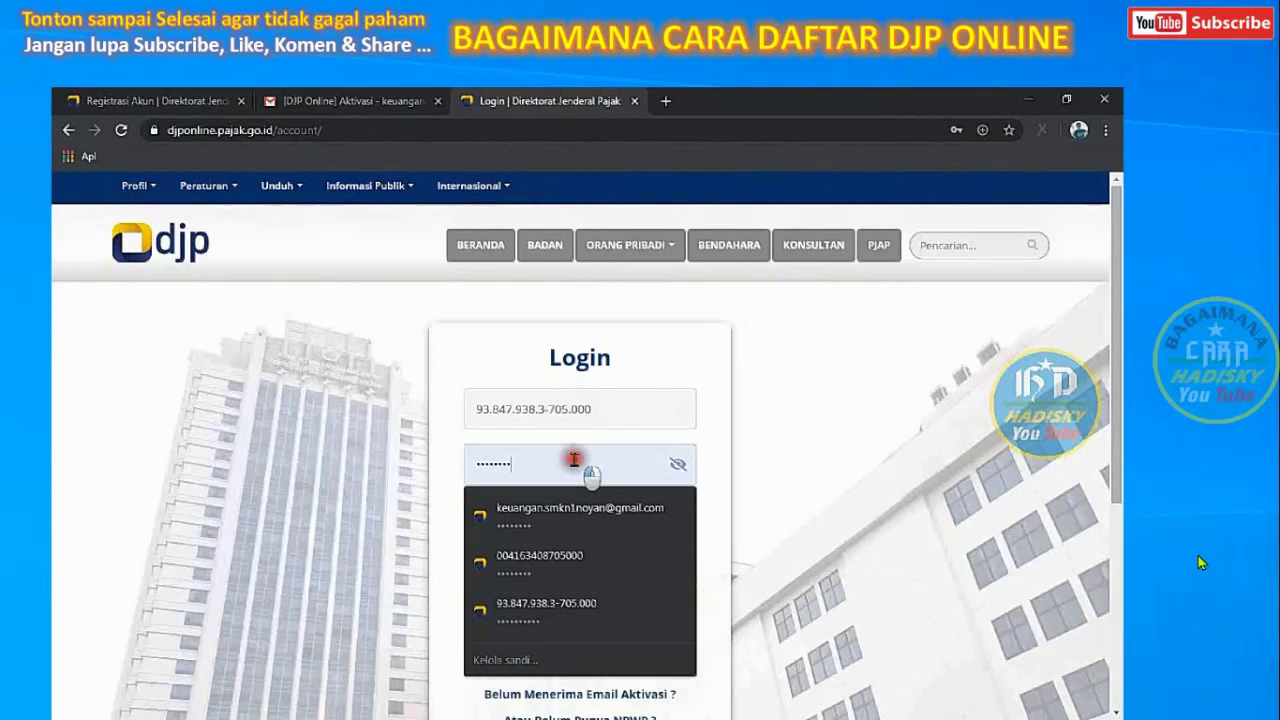
left_click_drag(575, 458, 422, 472)
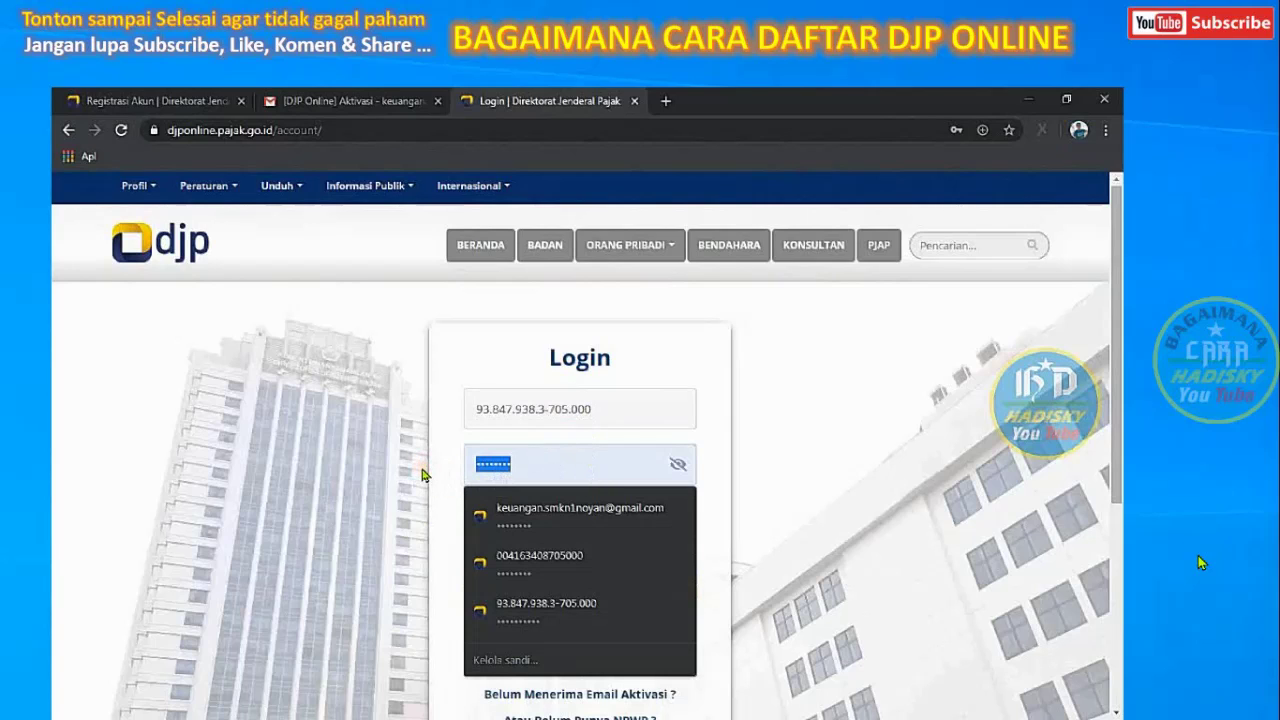
type("abc")
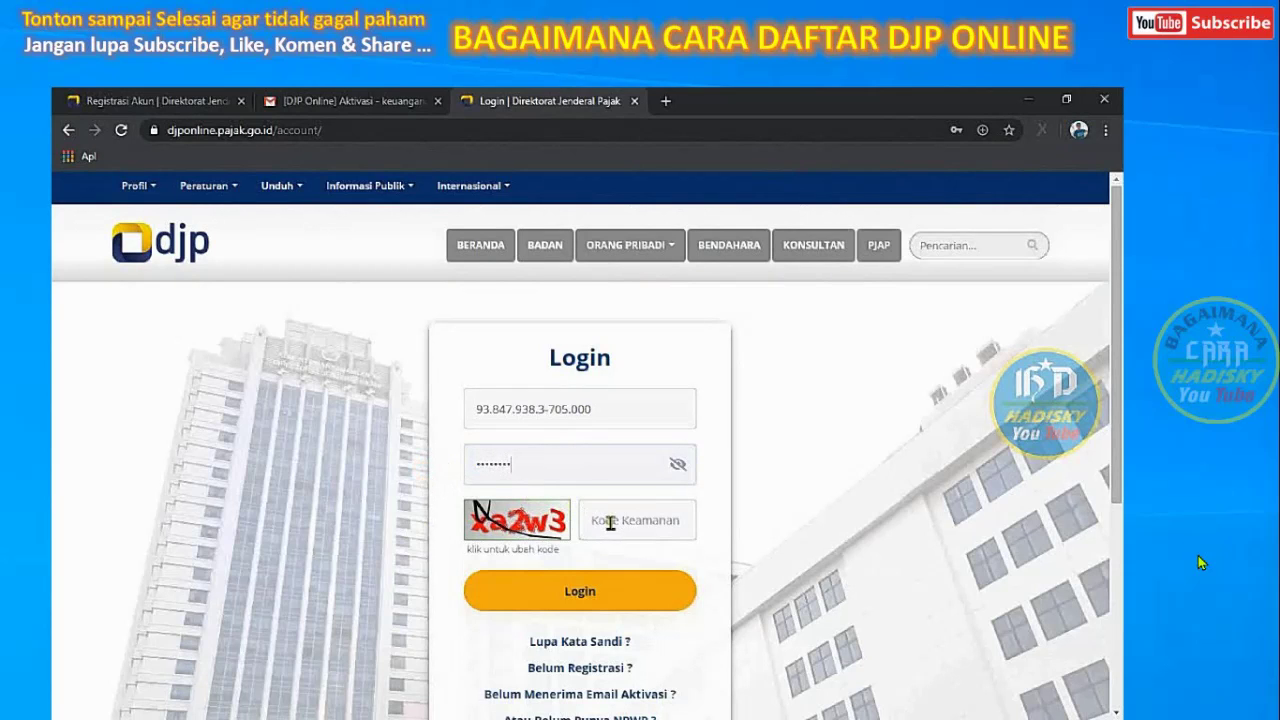
type("xa2w3")
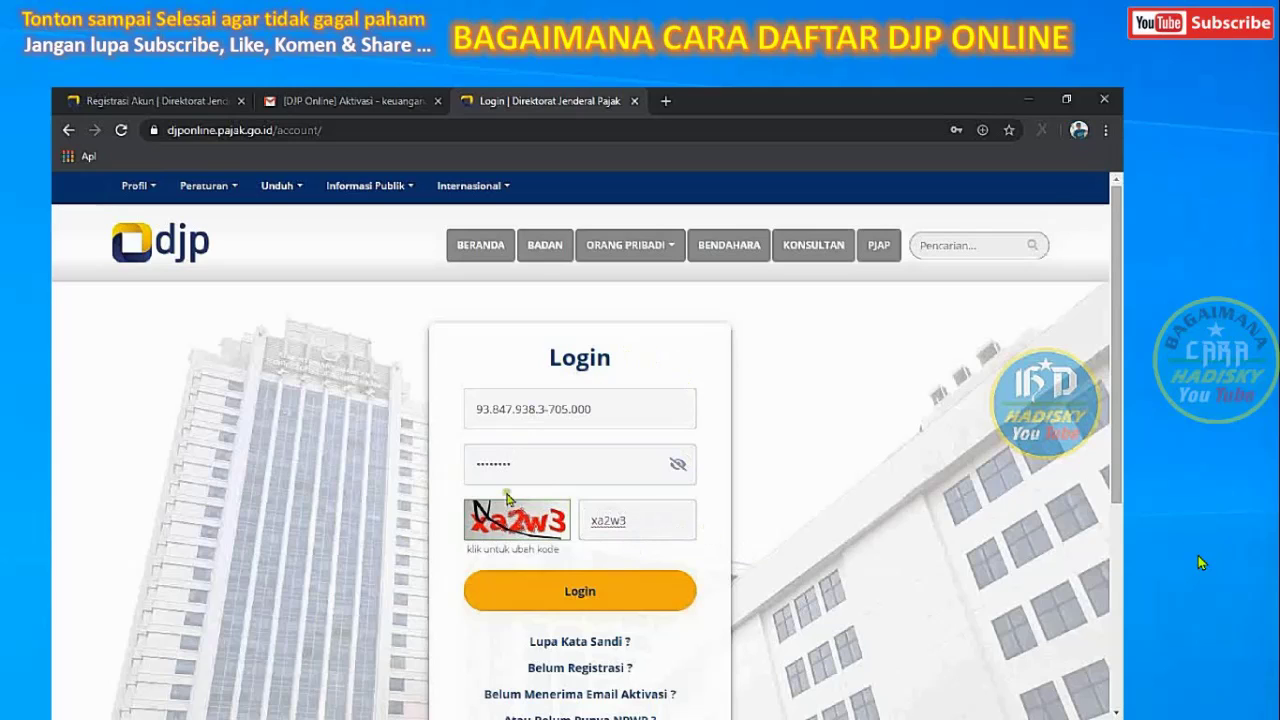
left_click(581, 600)
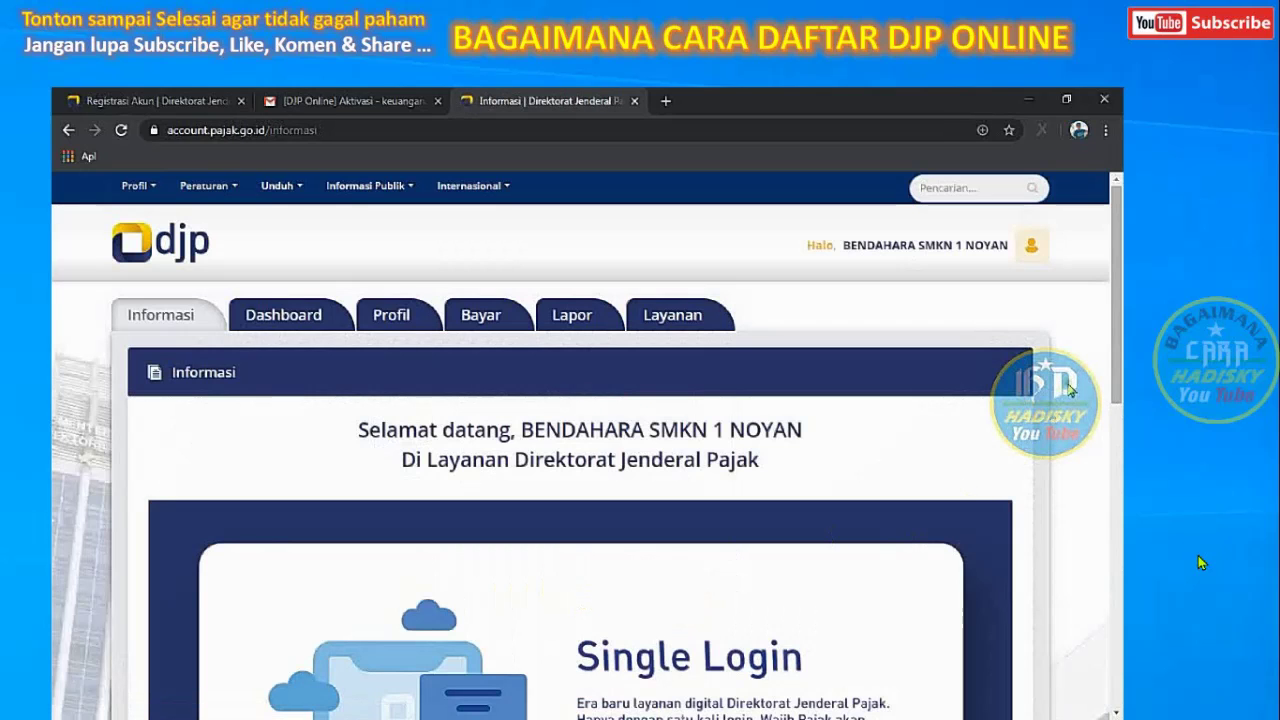
View the account dashboard, then the Data Profil taxpayer identity details
left_click_drag(1120, 313, 1121, 287)
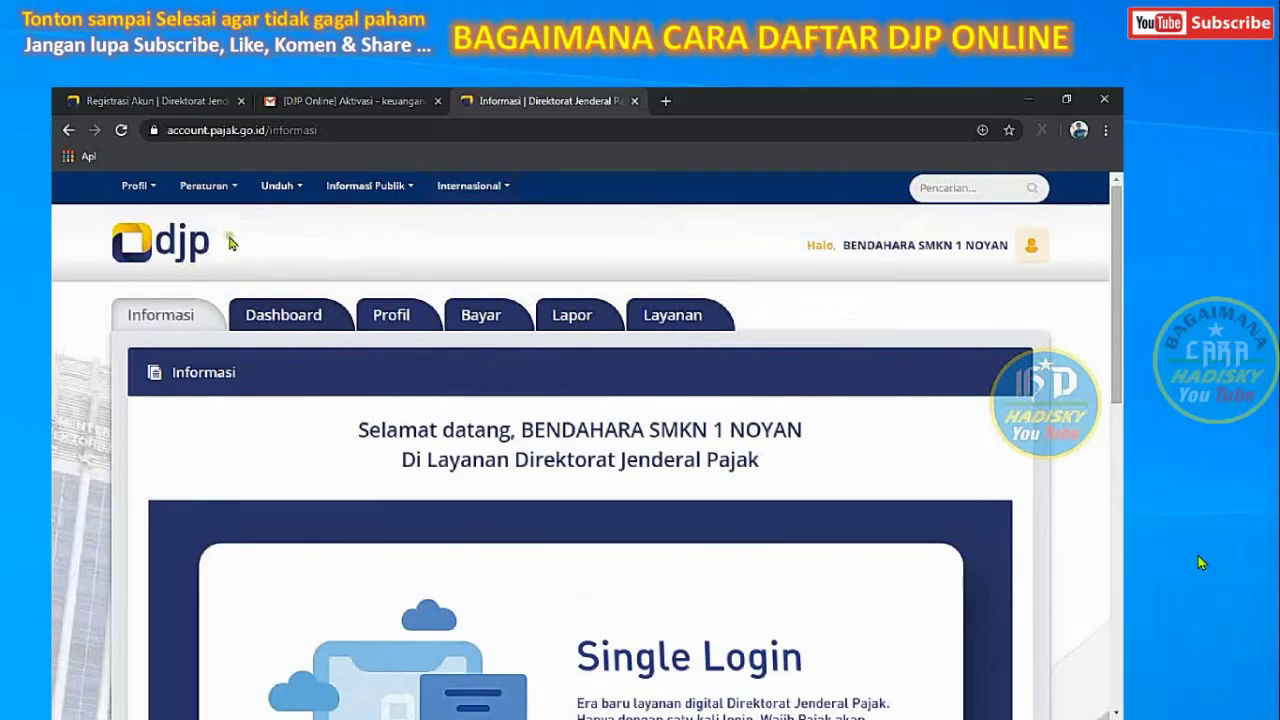
mouse_move(148, 194)
left_click(267, 330)
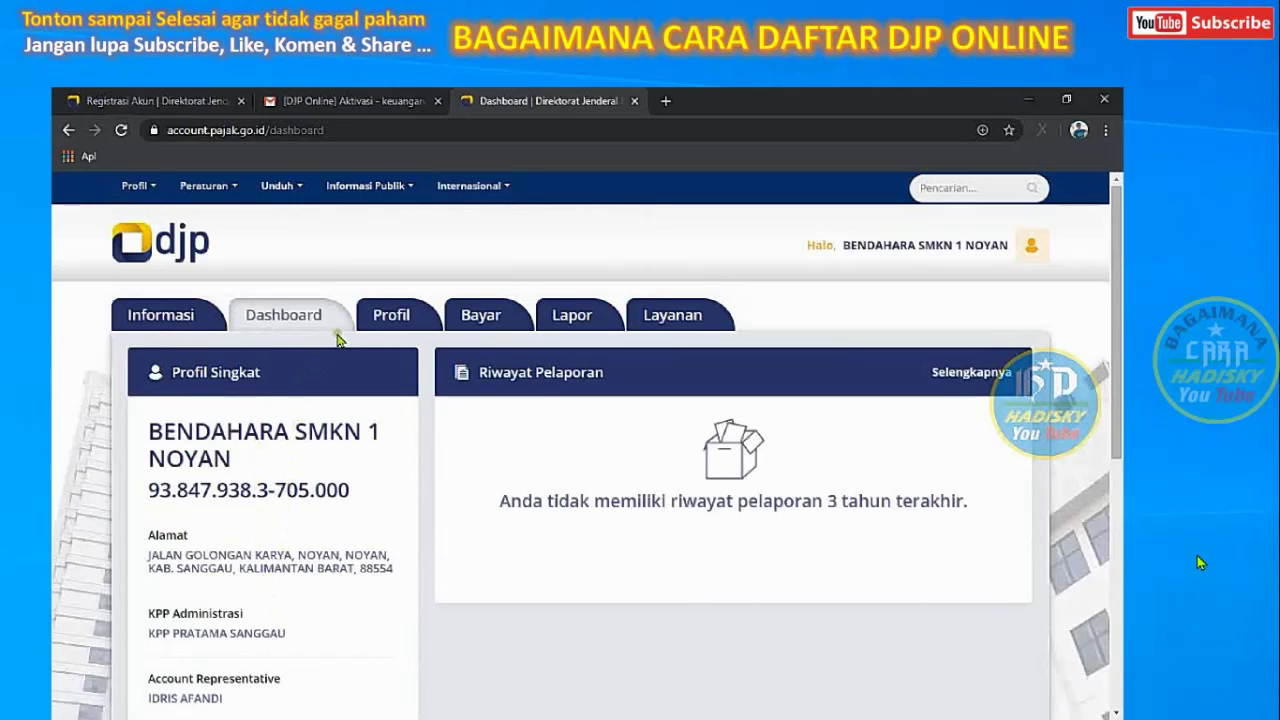
left_click(395, 328)
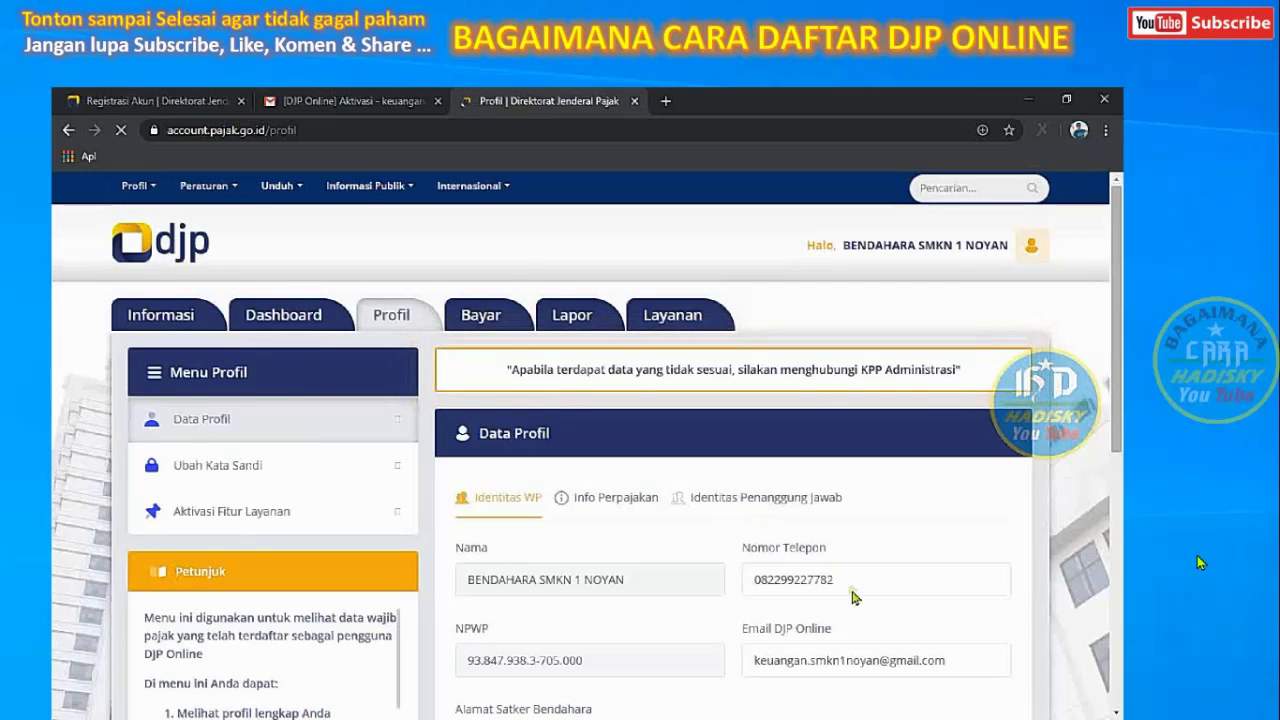
Browse the Bayar, Lapor and Layanan sections of the account in turn
left_click(495, 317)
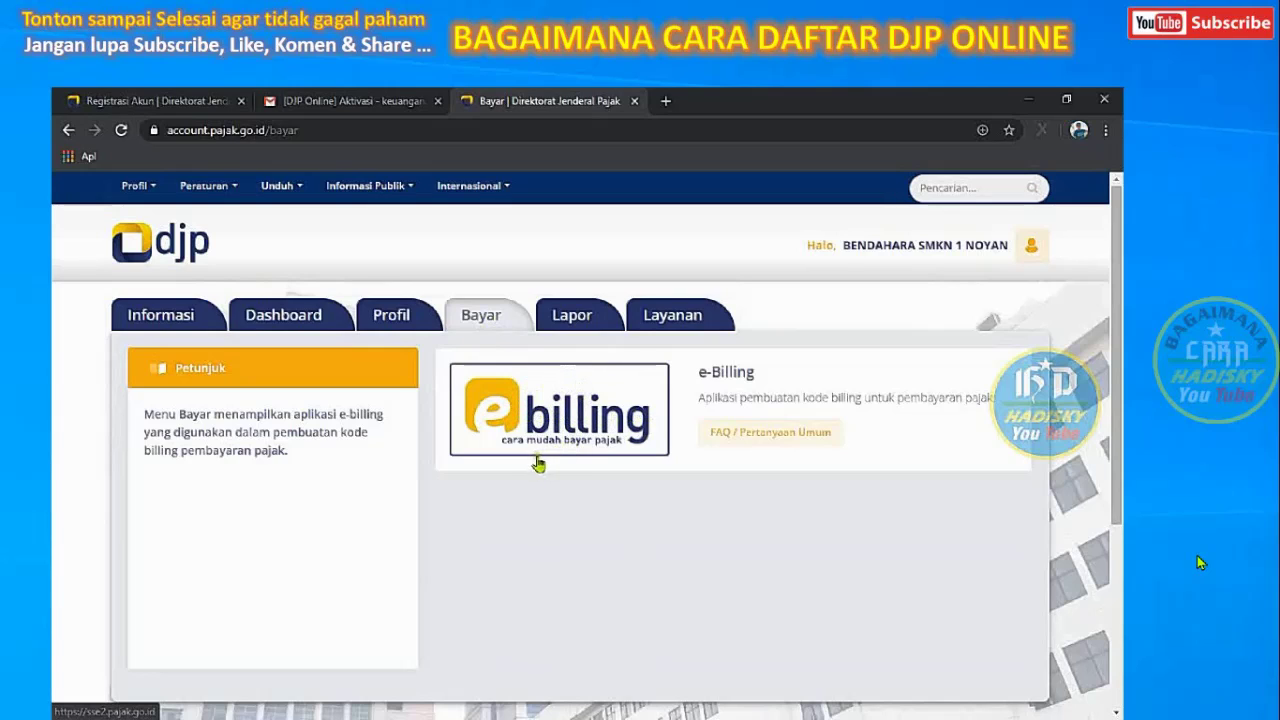
left_click(571, 318)
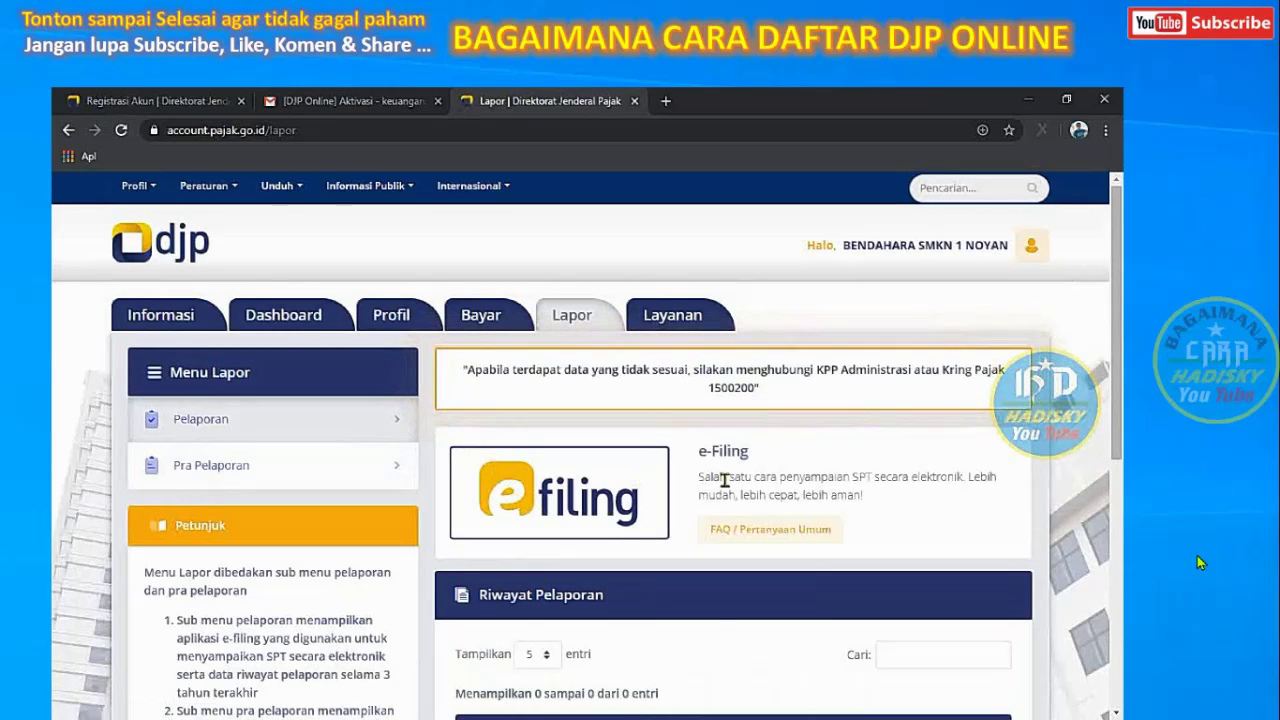
left_click(671, 318)
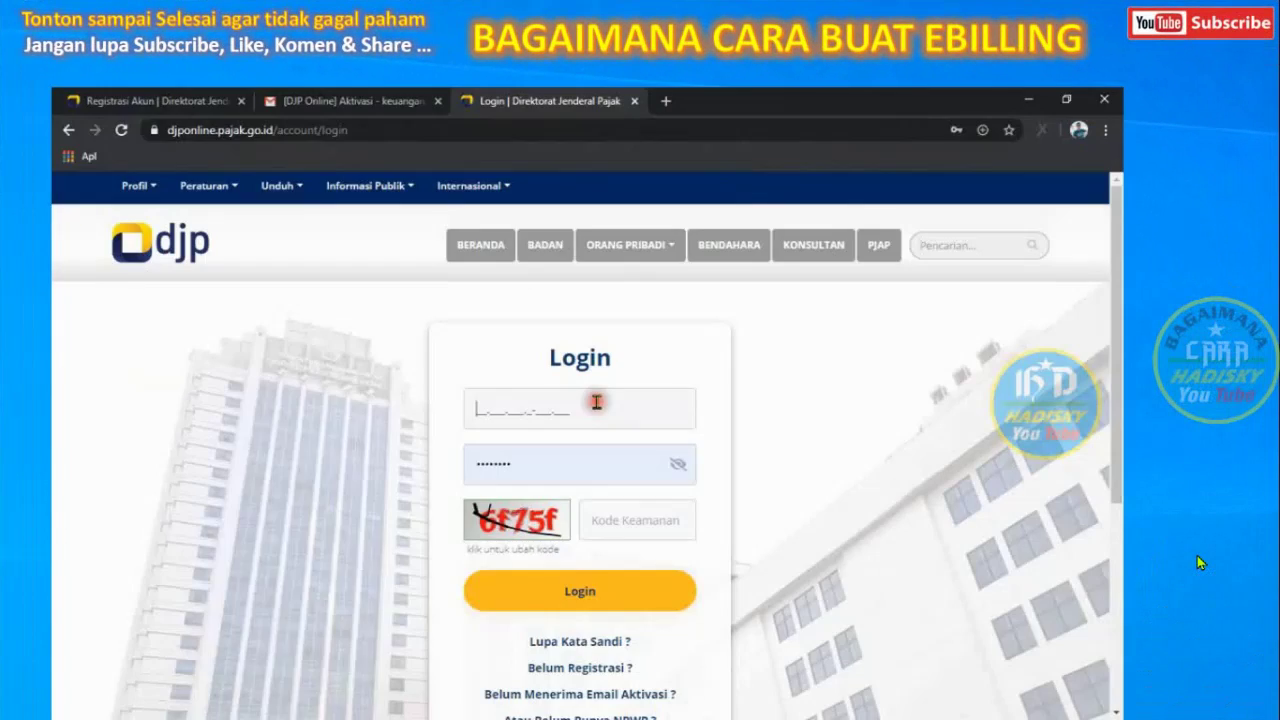
Log back in with the saved NPWP, the account password and the captcha security code
left_click(591, 478)
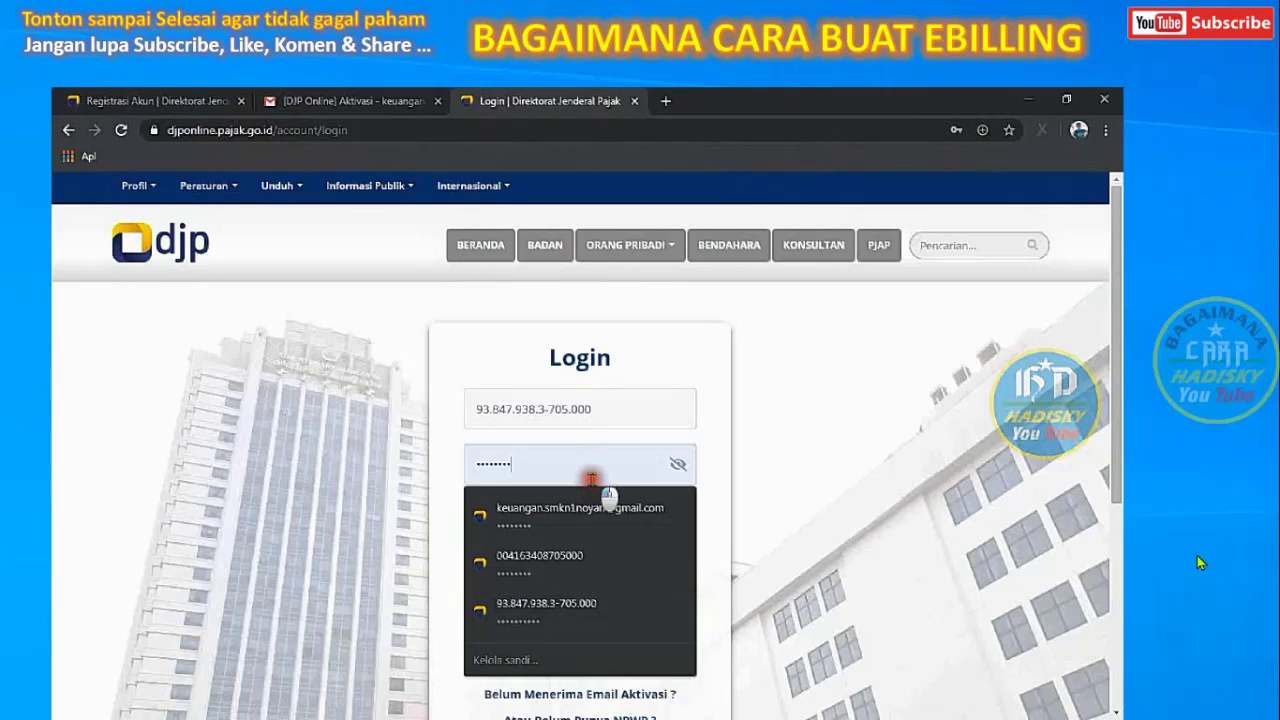
left_click_drag(571, 466, 415, 473)
type("•")
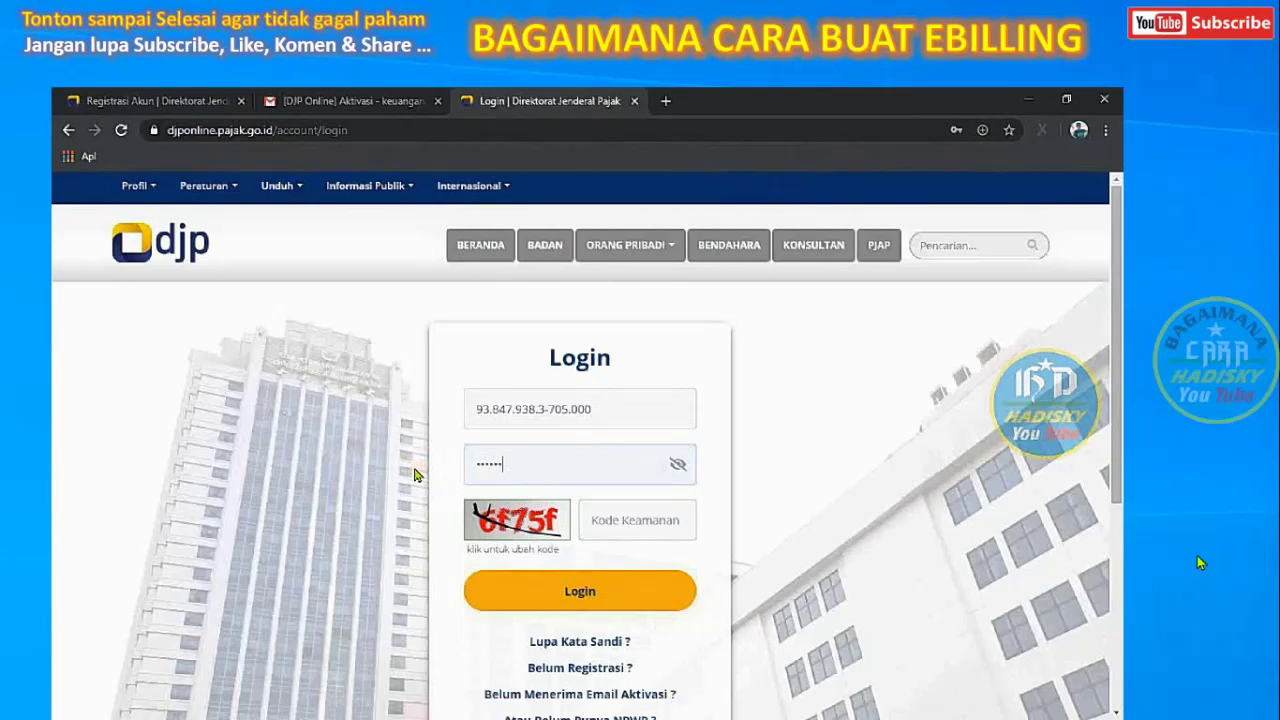
left_click(634, 520)
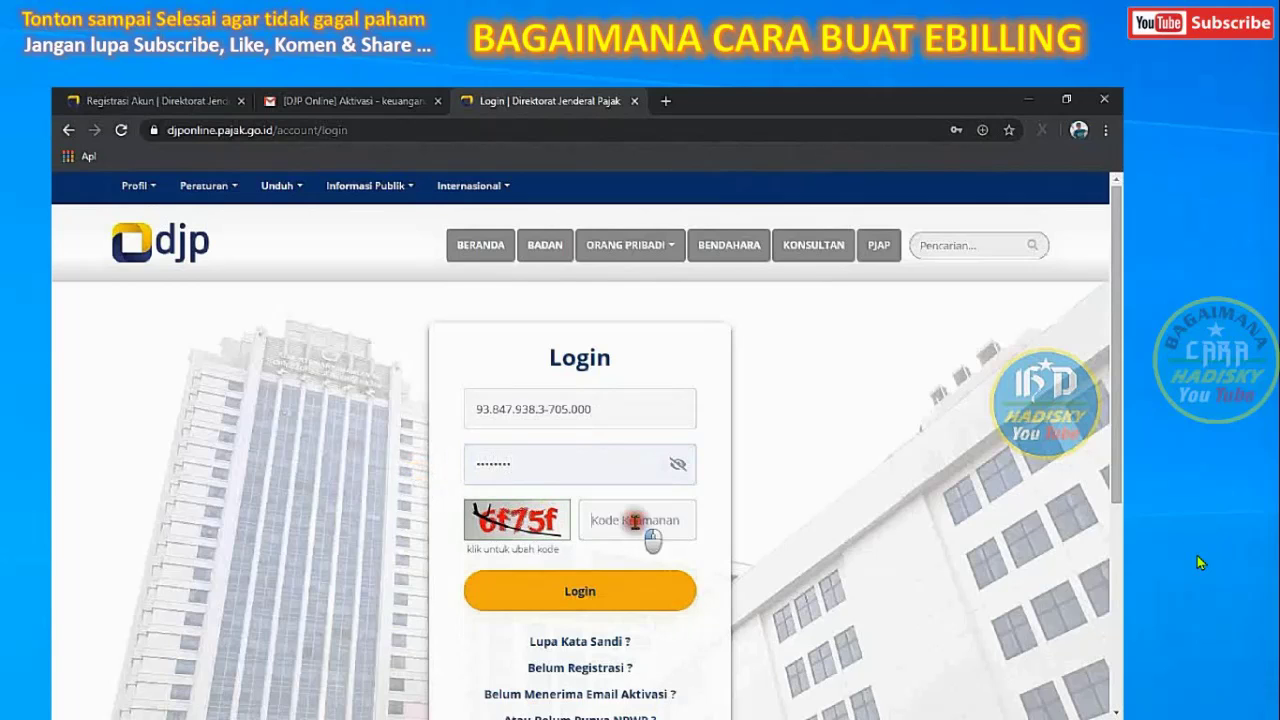
type("6f75f")
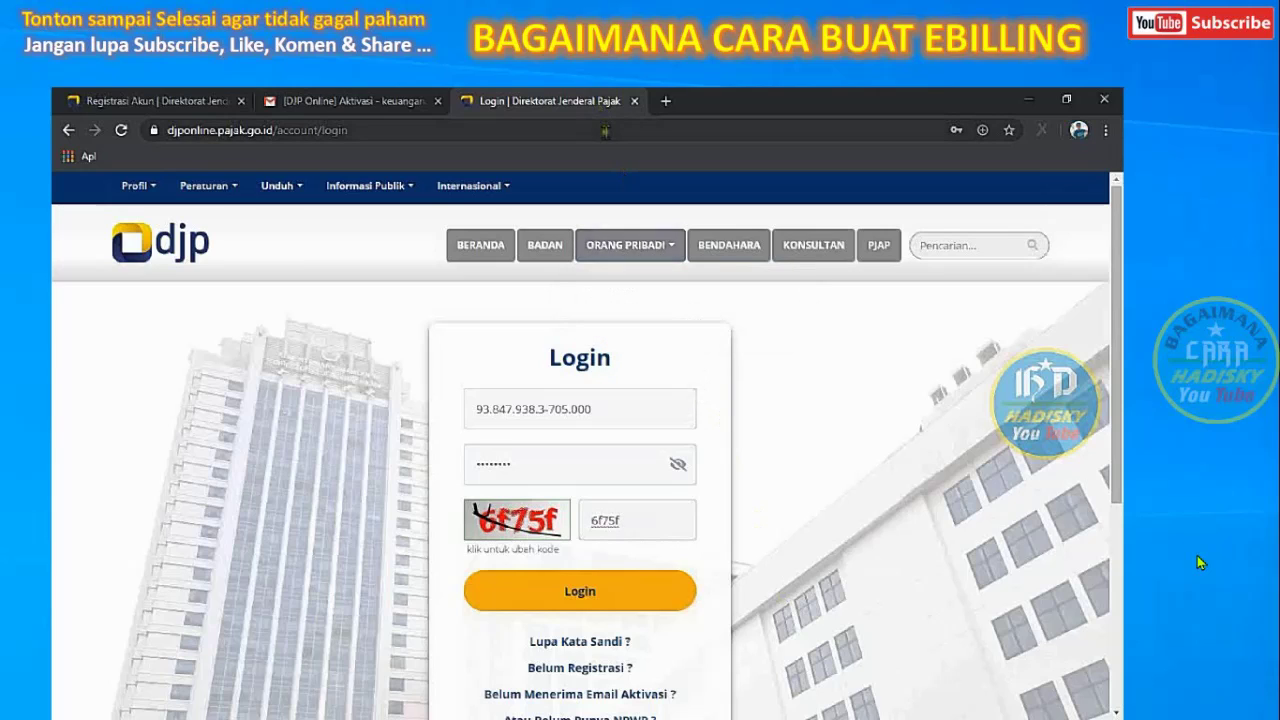
left_click(577, 598)
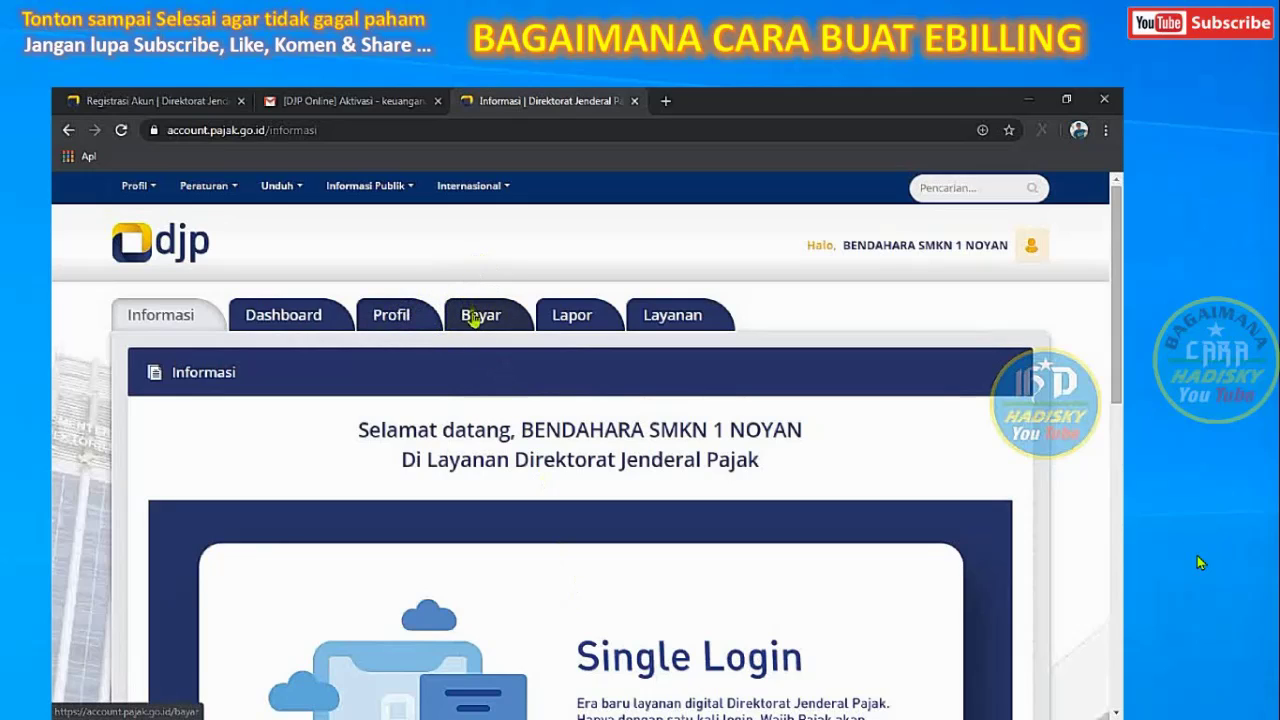
Launch the e-Billing application from the Bayar section
left_click(477, 324)
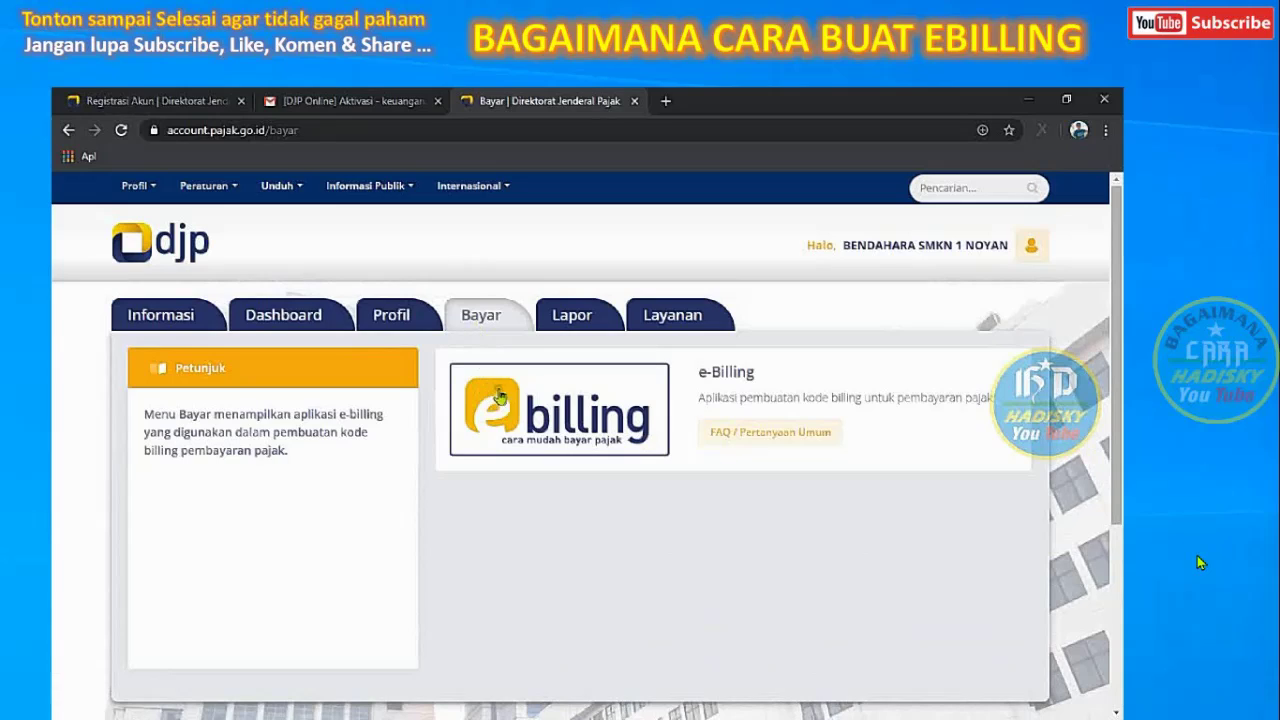
left_click(550, 412)
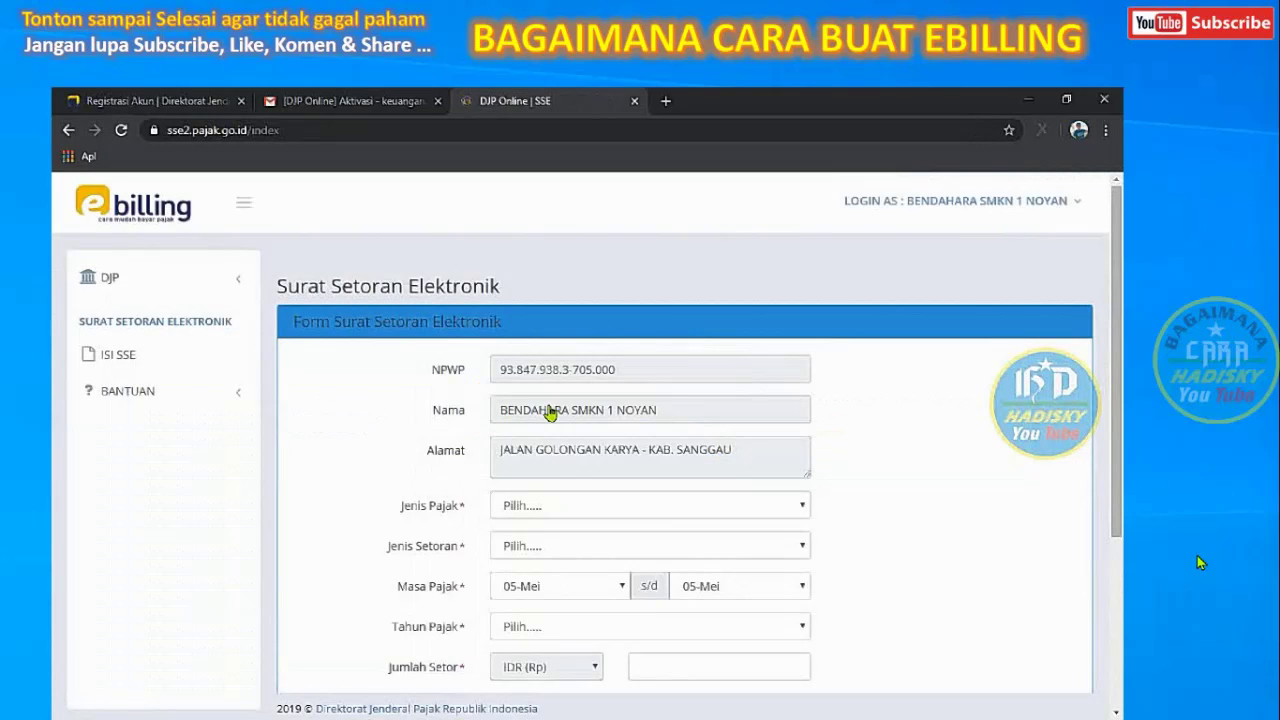
left_click_drag(1119, 291, 1119, 352)
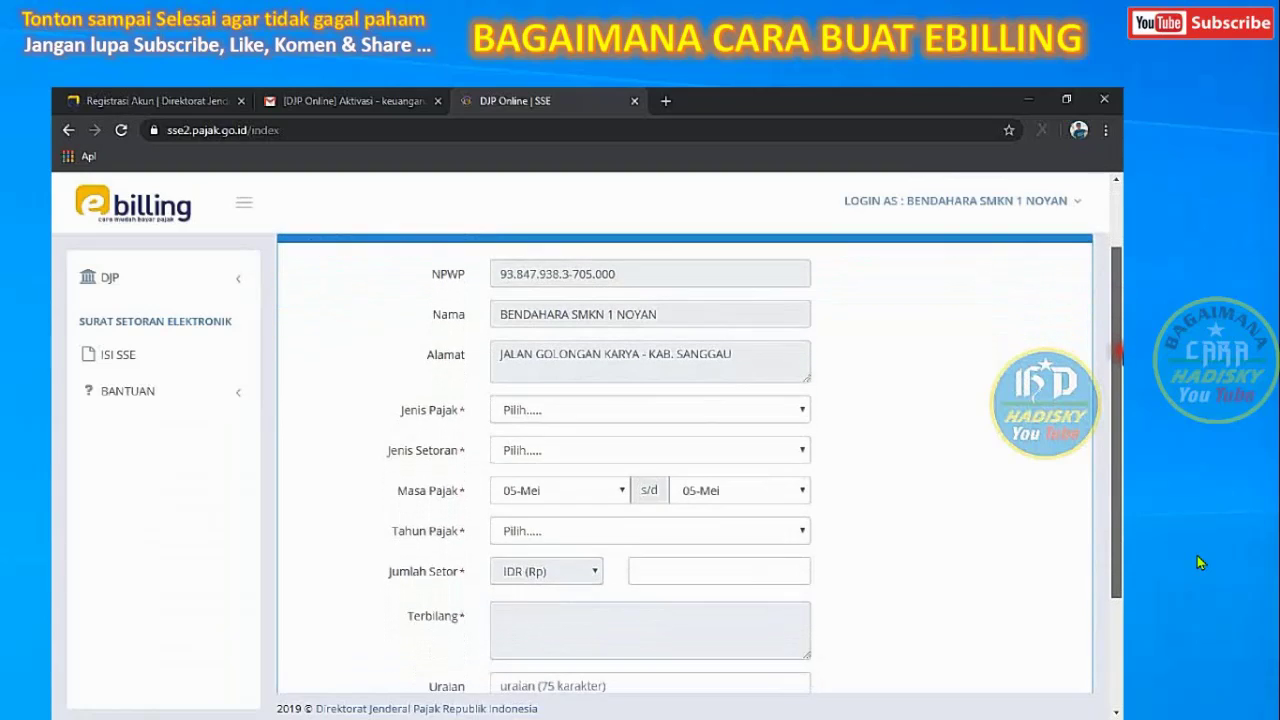
Set 411211-PPN Dalam Negeri, setoran 910, tax year 2020, paid for NPWP Lain/Non NPWP
left_click(802, 406)
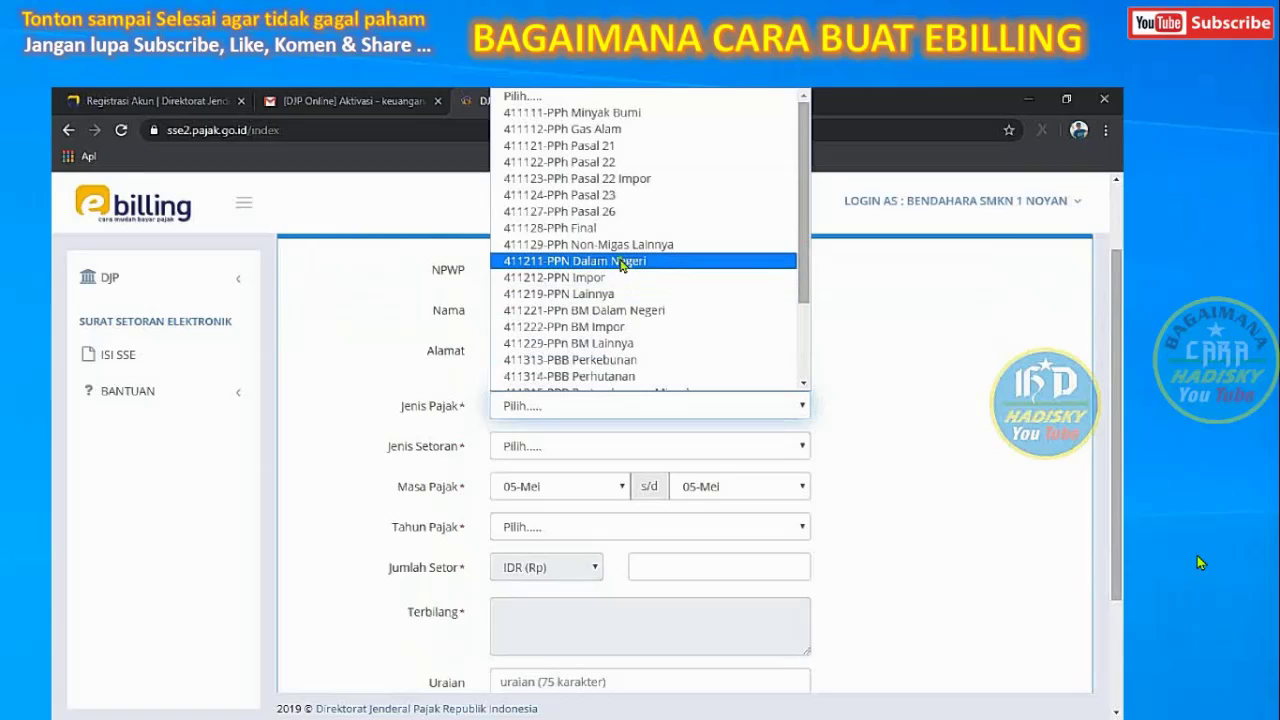
left_click(666, 262)
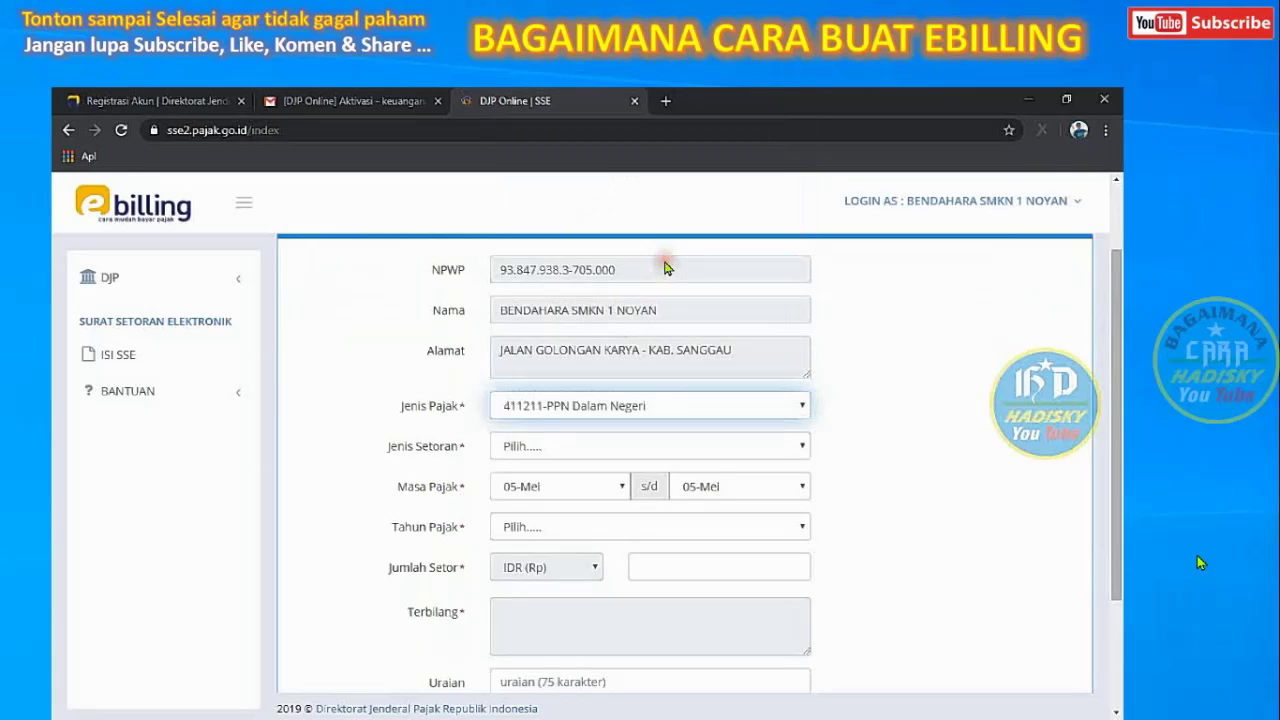
left_click(774, 444)
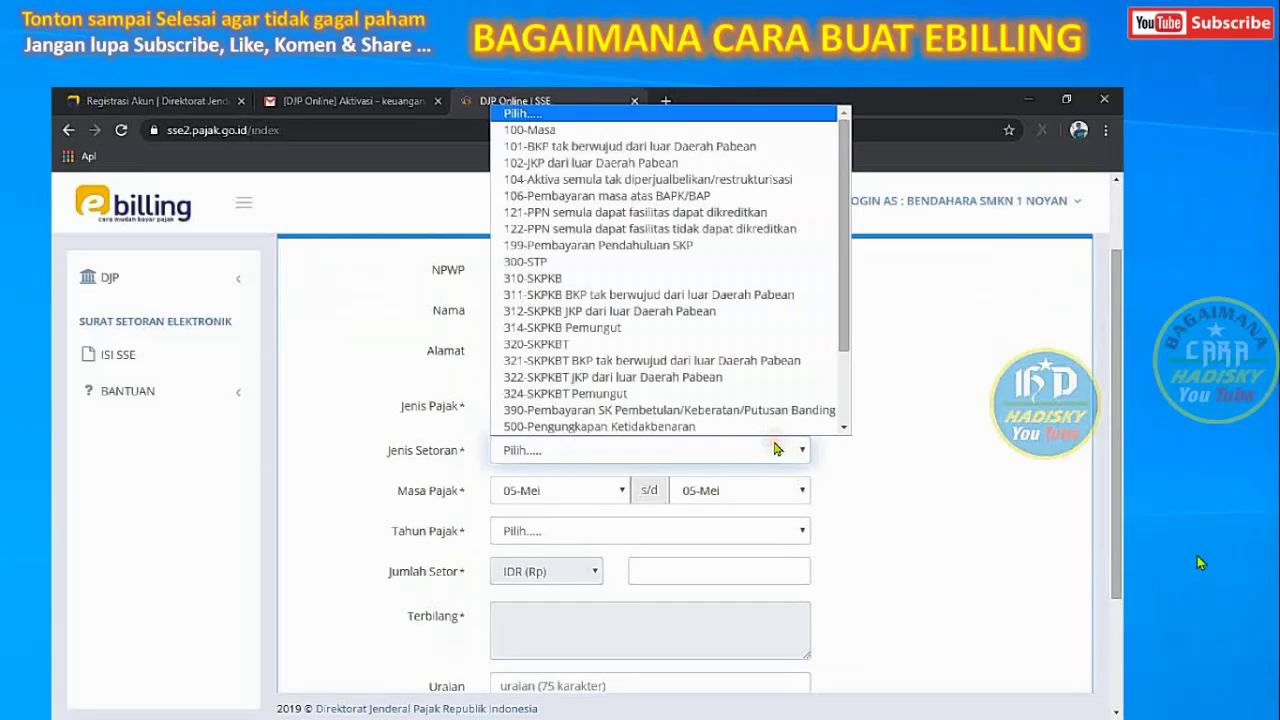
scroll(845, 395, "down", 2)
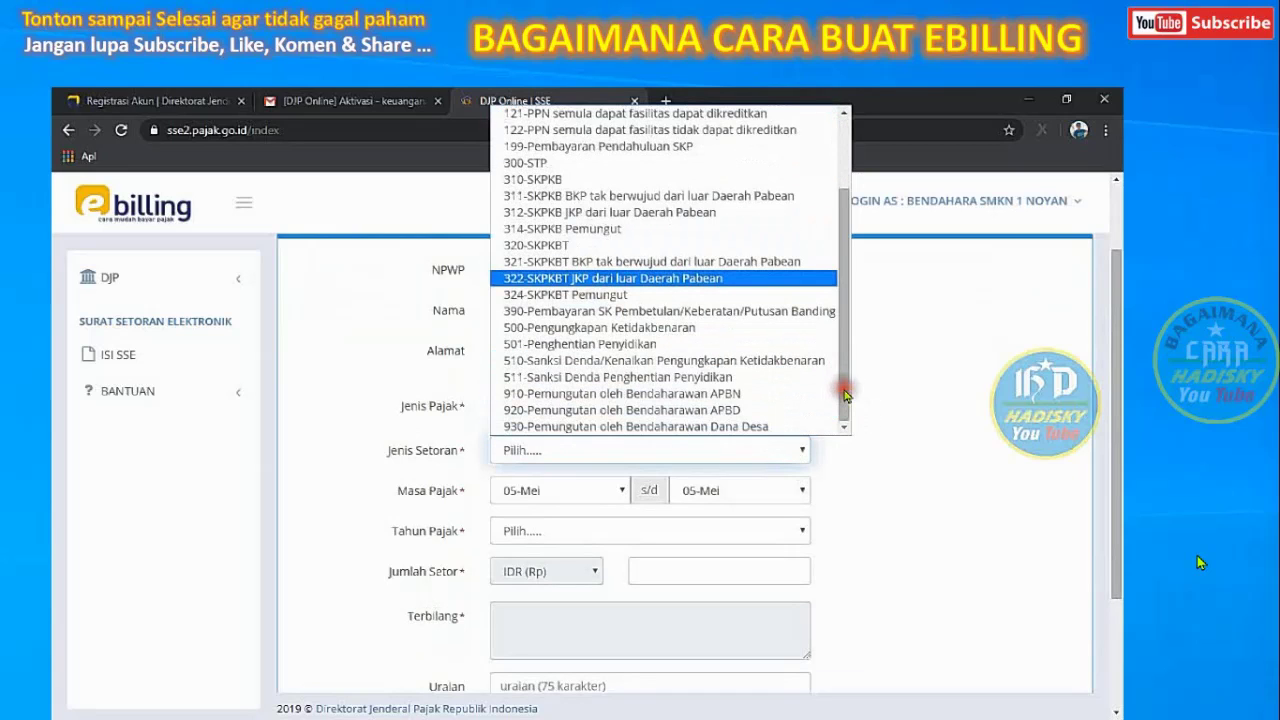
left_click(755, 395)
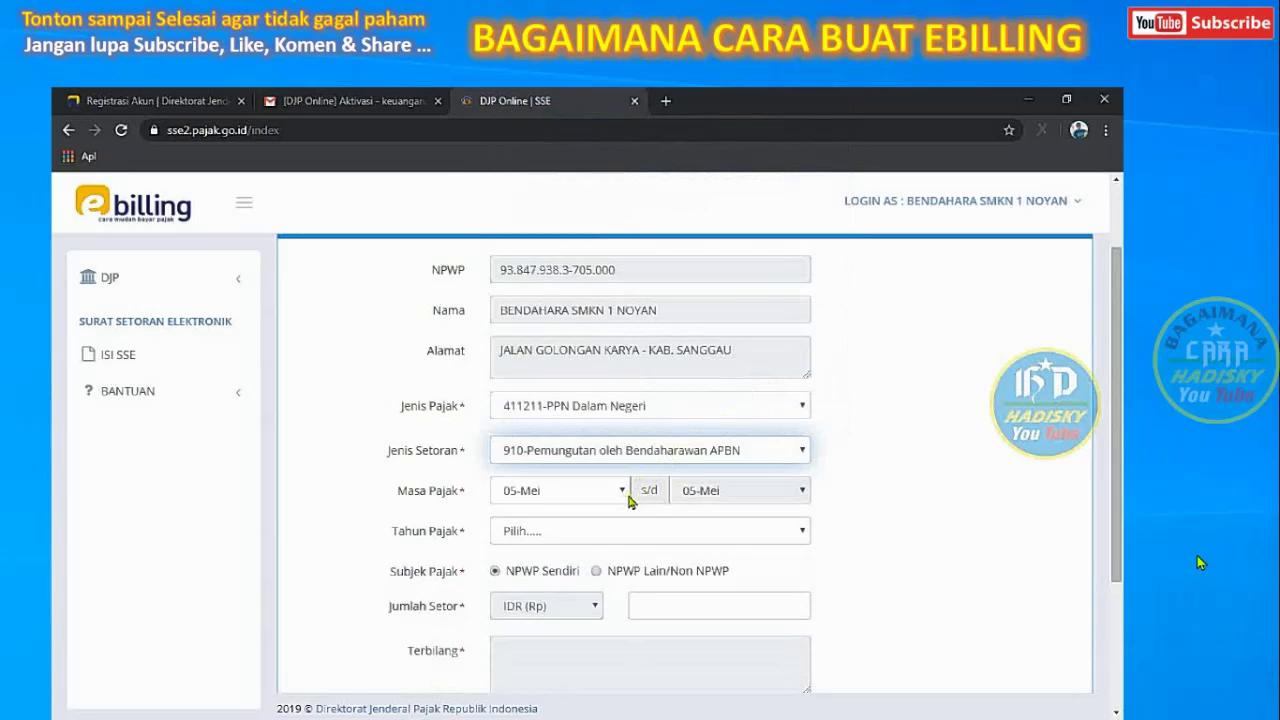
left_click(675, 532)
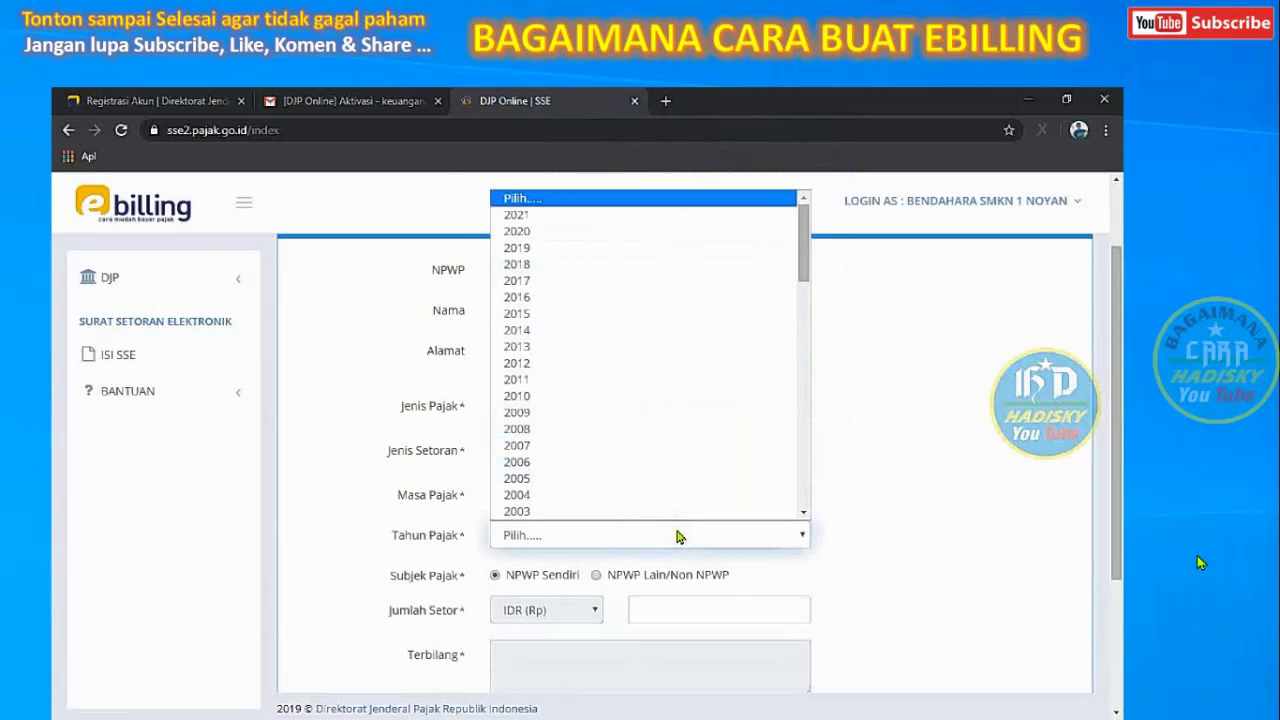
left_click(574, 236)
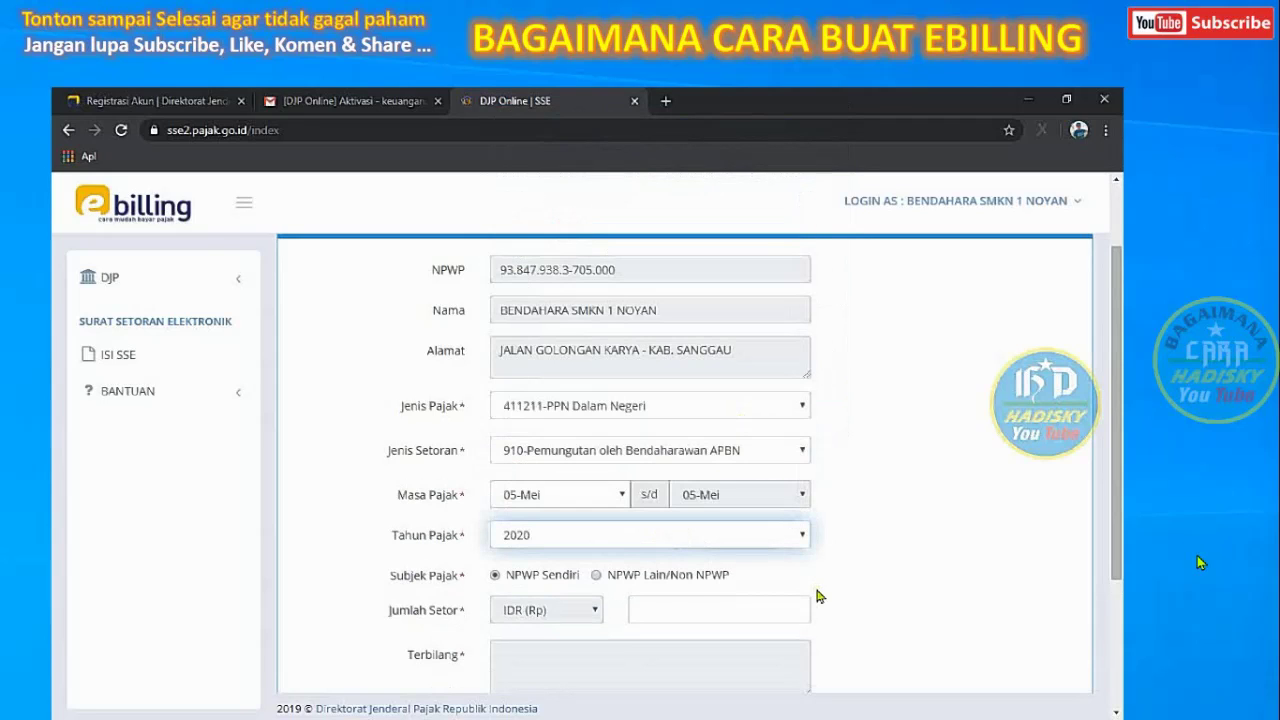
left_click(596, 576)
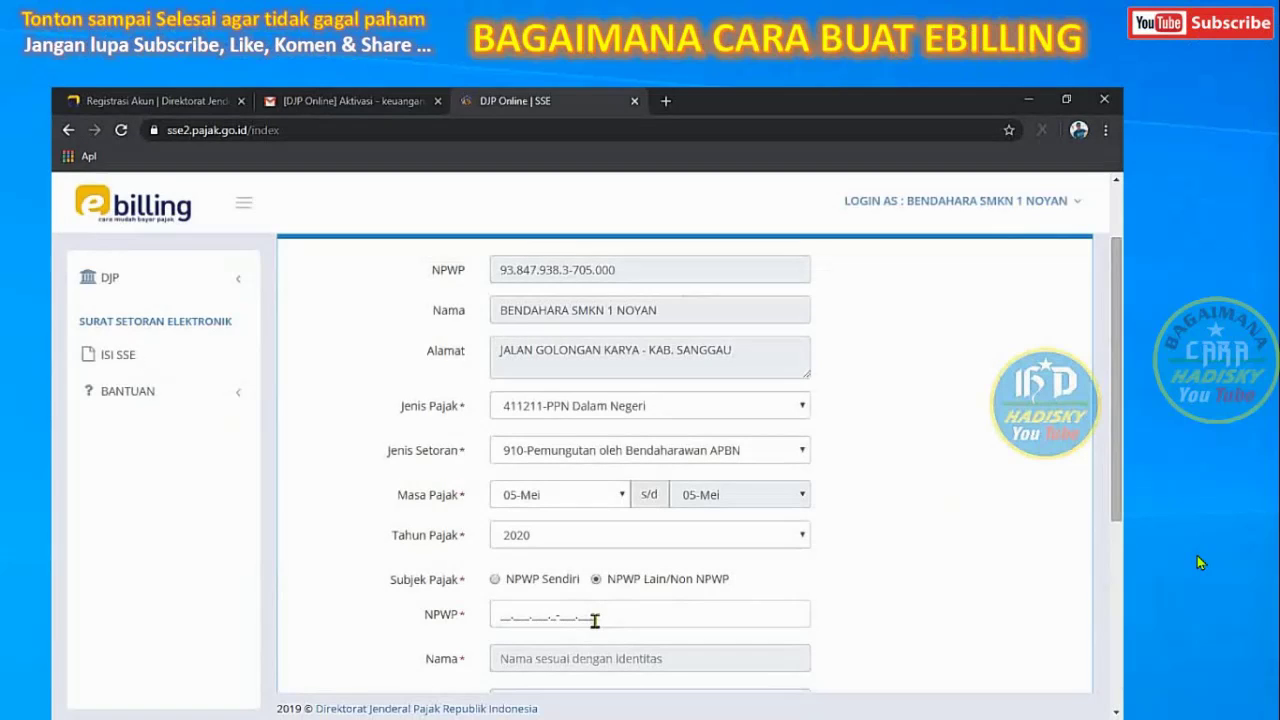
Paste the other taxpayer's NPWP and check the auto-filled name and address
left_click(594, 619)
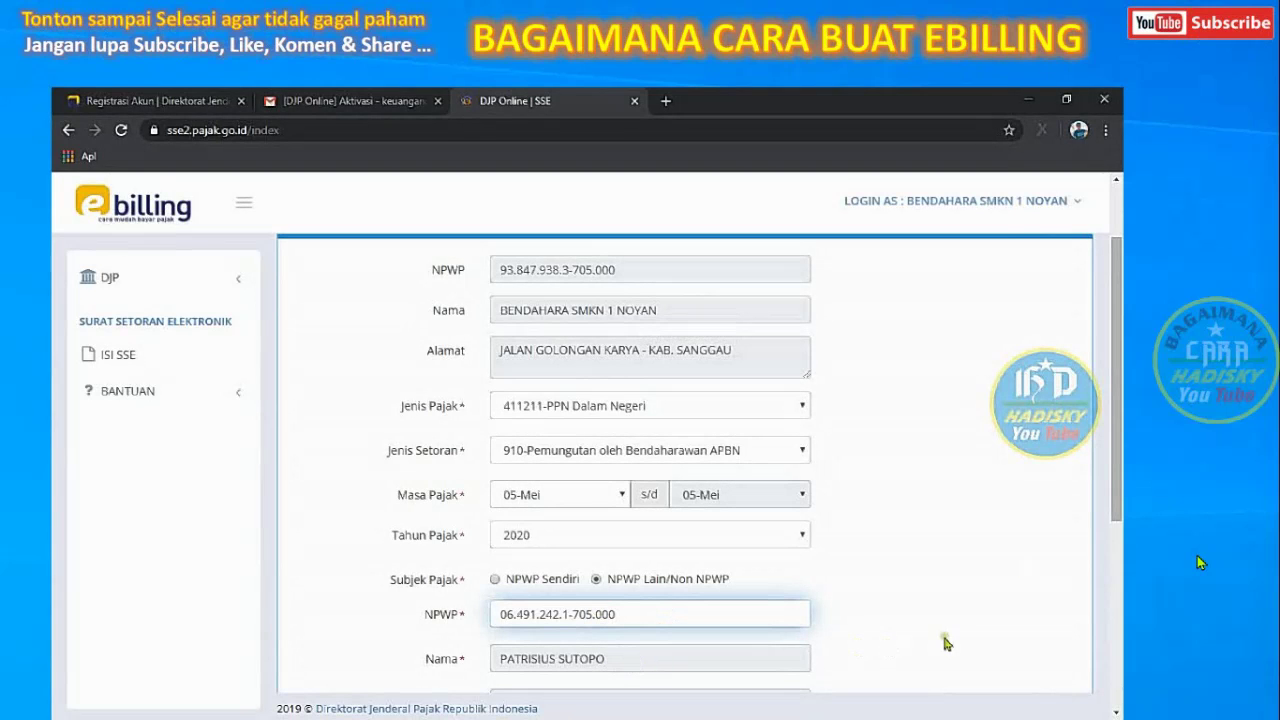
left_click_drag(1116, 483, 1117, 635)
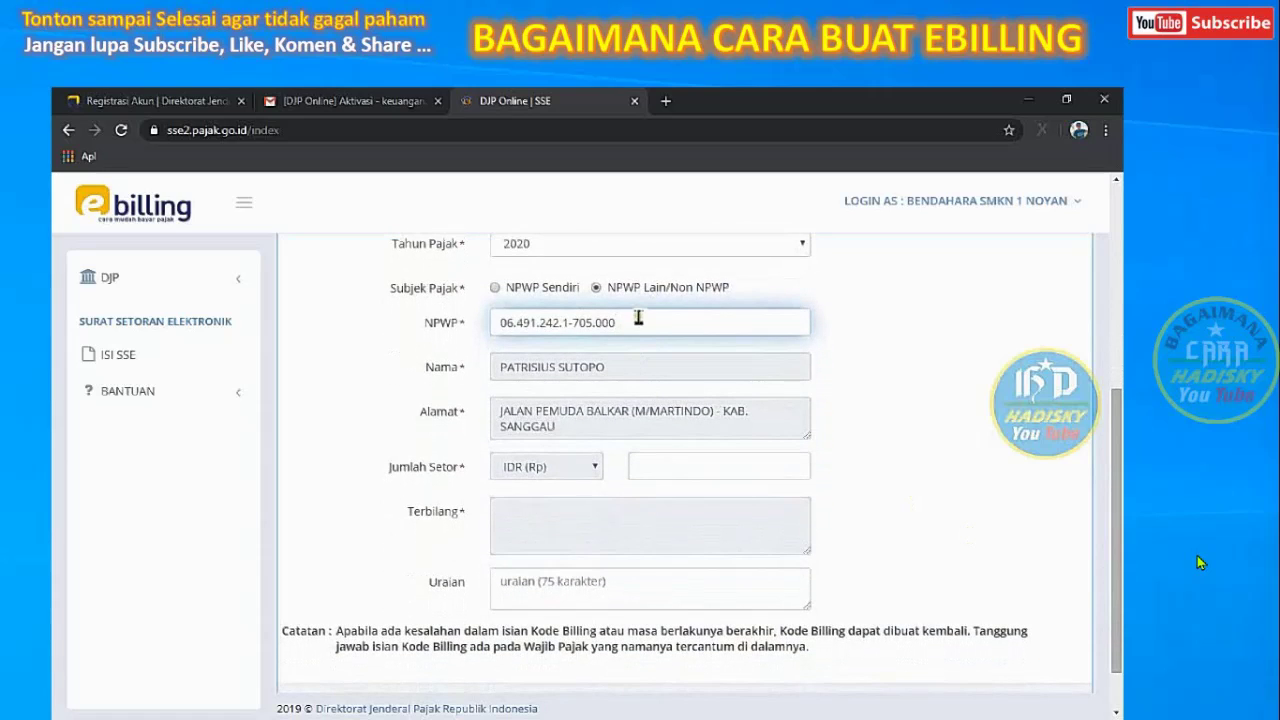
left_click_drag(499, 368, 640, 390)
left_click_drag(503, 410, 569, 433)
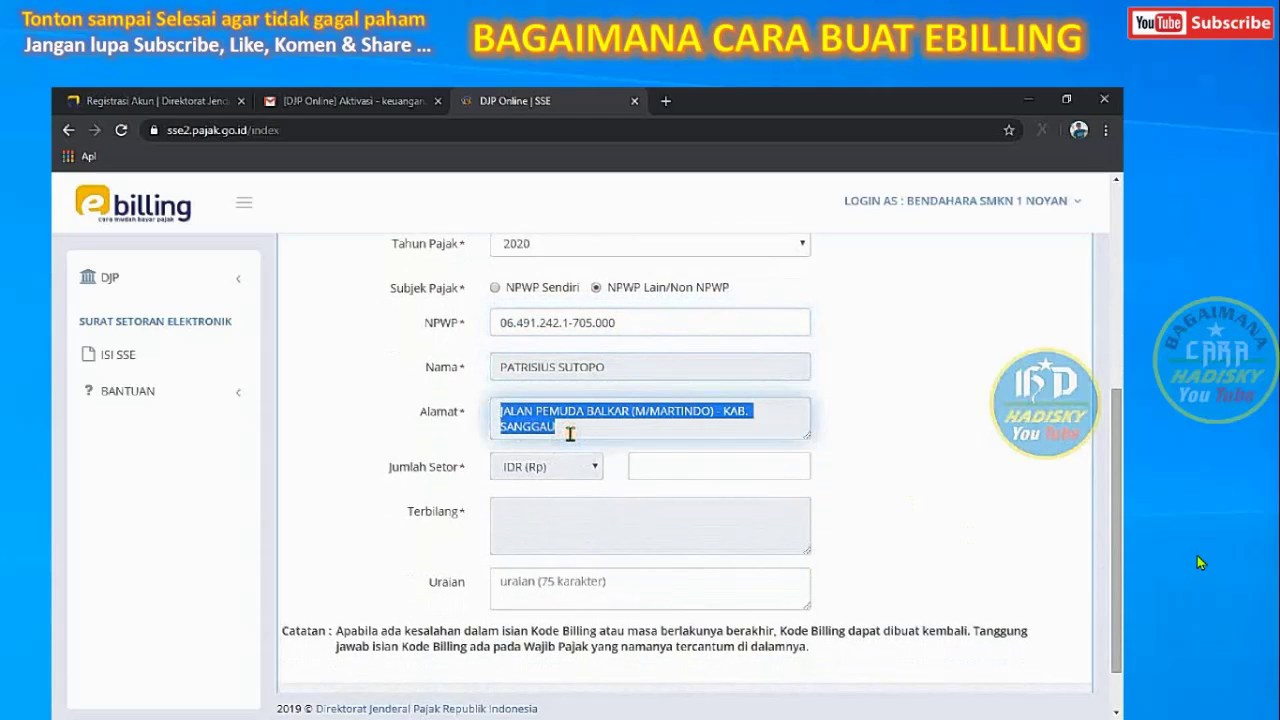
Enter 230.045 as Jumlah Setor and confirm its Terbilang spelling
left_click(668, 468)
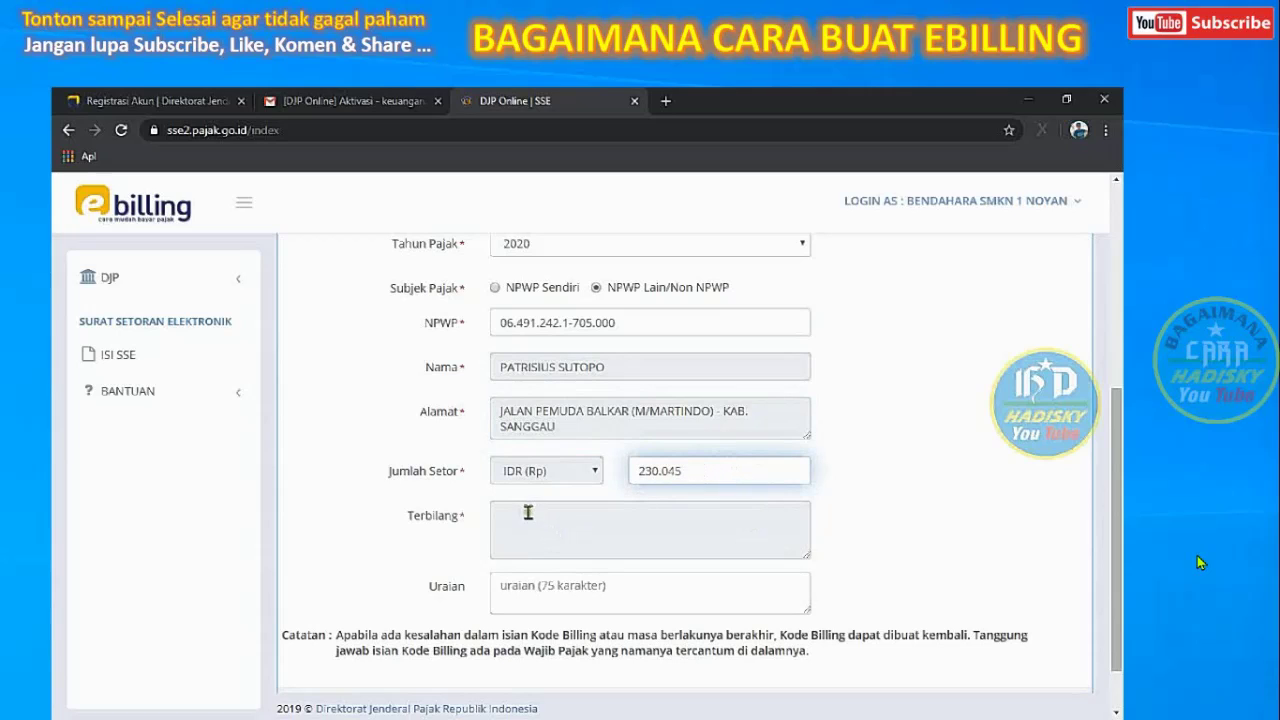
left_click(622, 592)
left_click_drag(505, 515, 808, 528)
left_click_drag(640, 471, 737, 470)
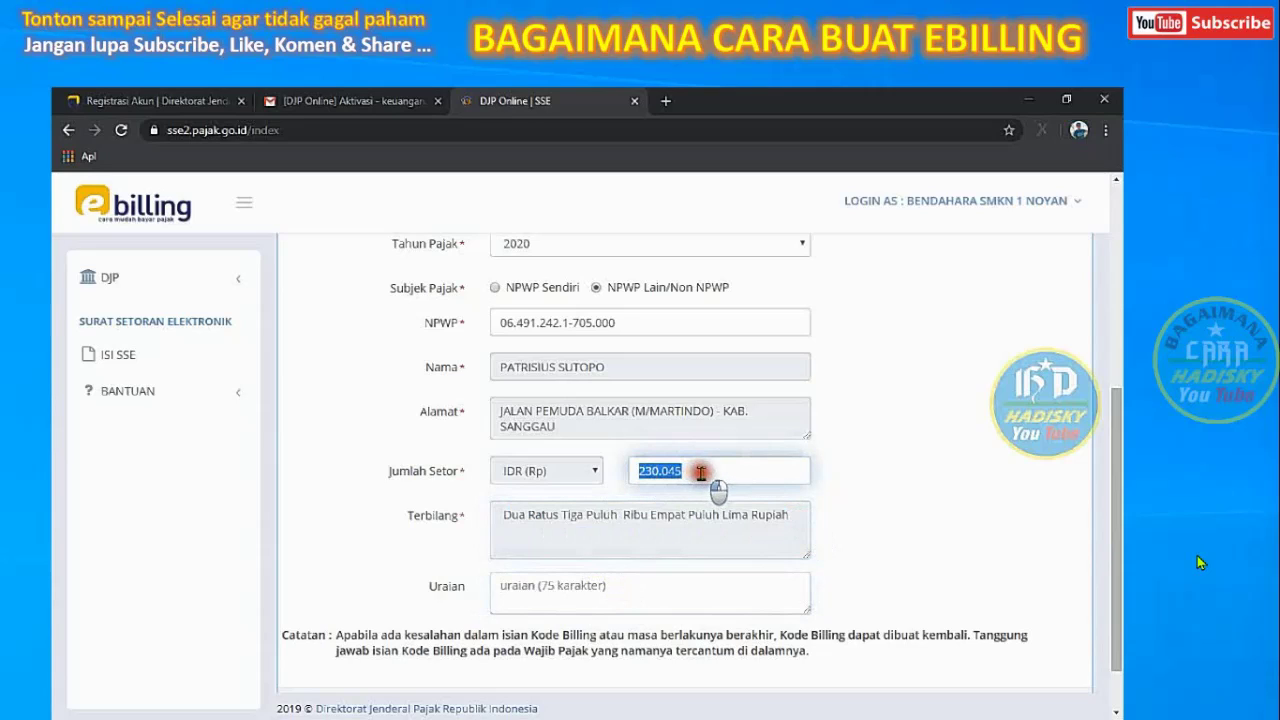
Enter 'ppn atas belanja atk smkn 1 noyan' as the Uraian description
left_click(588, 590)
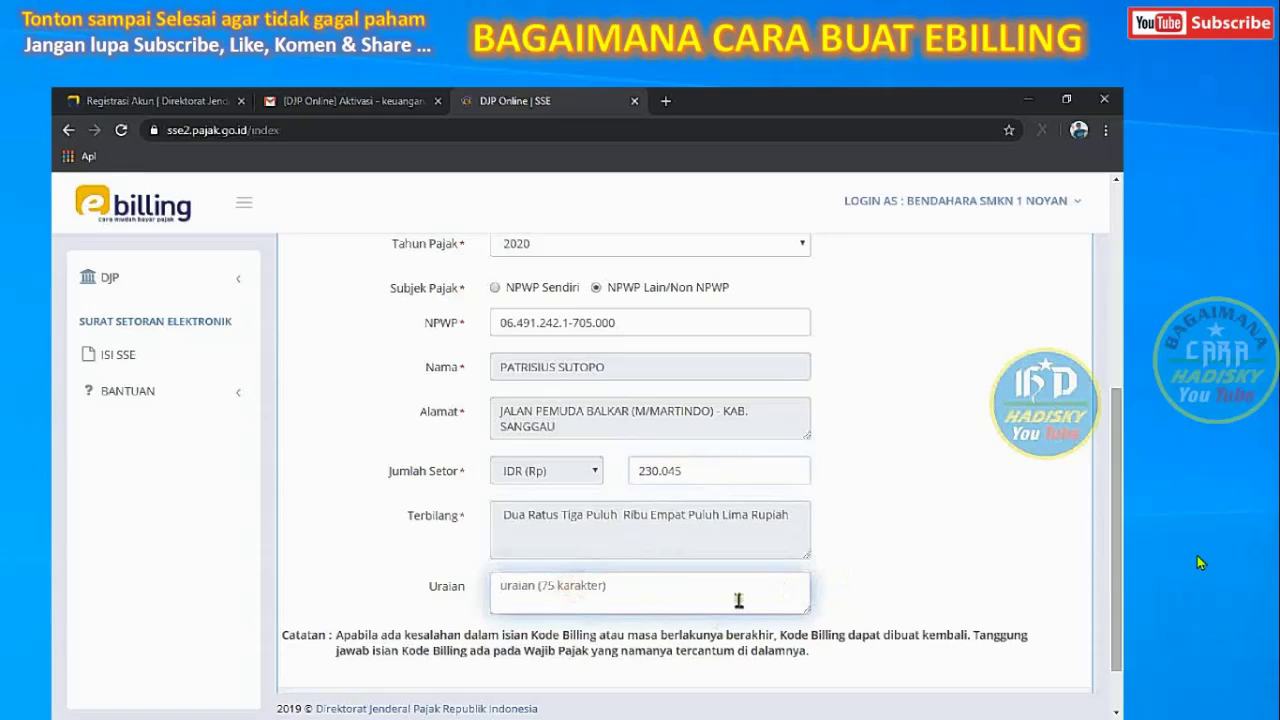
type("ppn atas b")
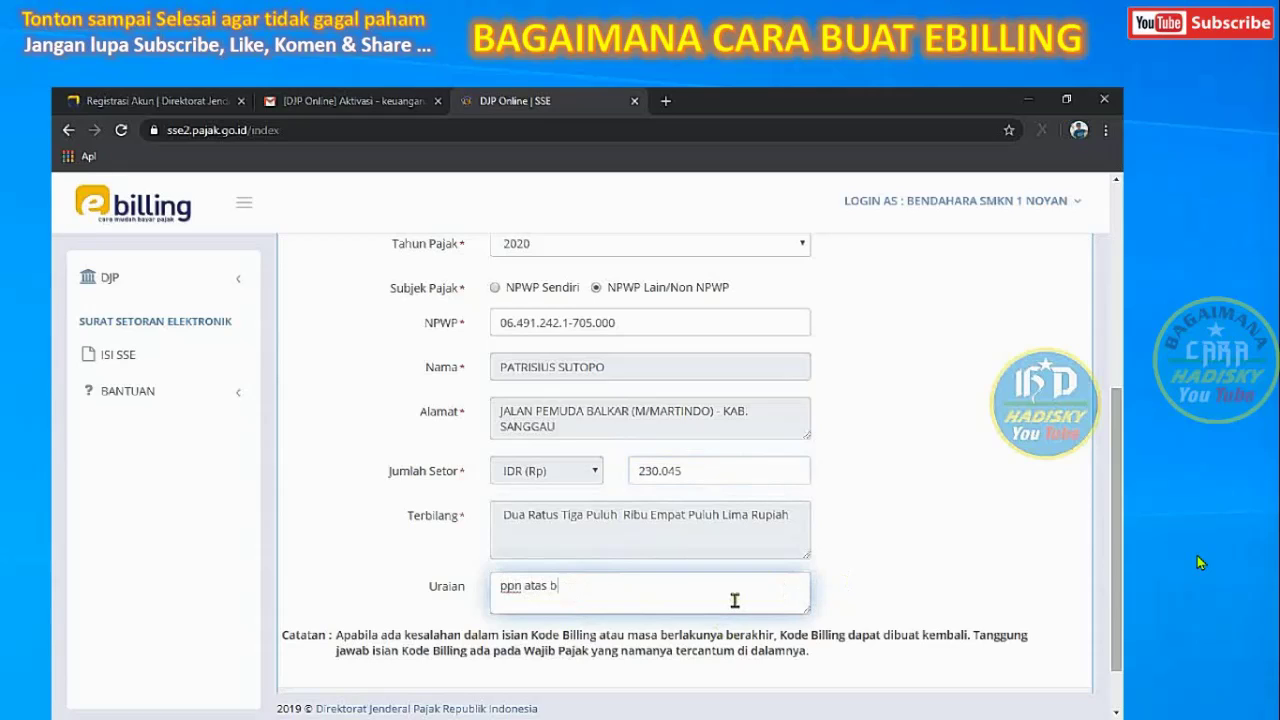
type("elanja atk smkn 1 noyan")
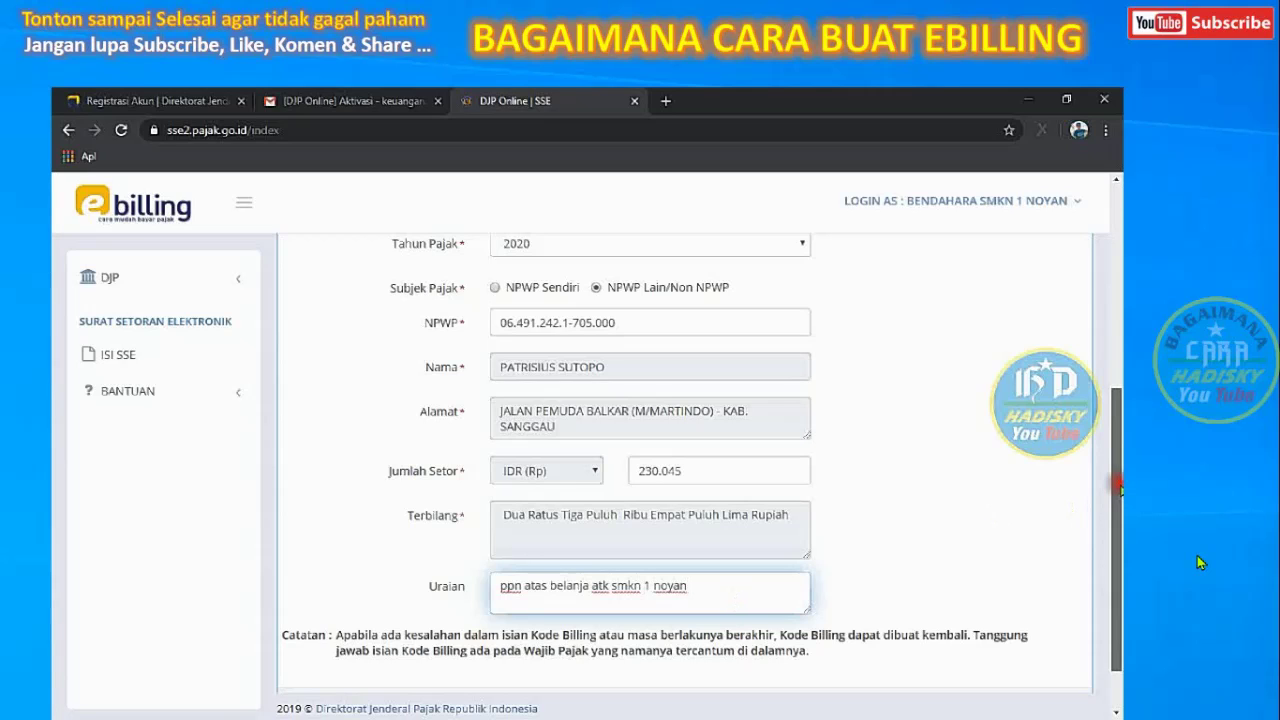
left_click_drag(1117, 485, 1117, 518)
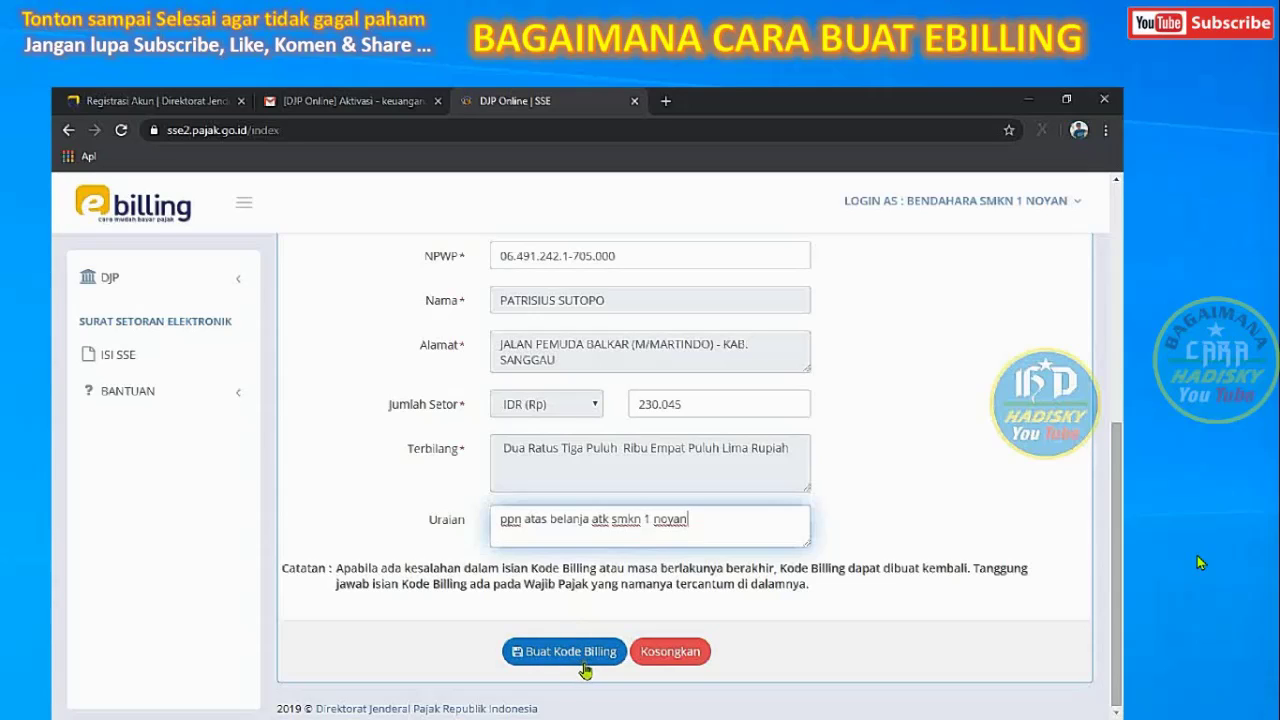
Replace the 230.045 amount with 10.015, spelled Sepuluh Ribu Lima Belas Rupiah
left_click(700, 410)
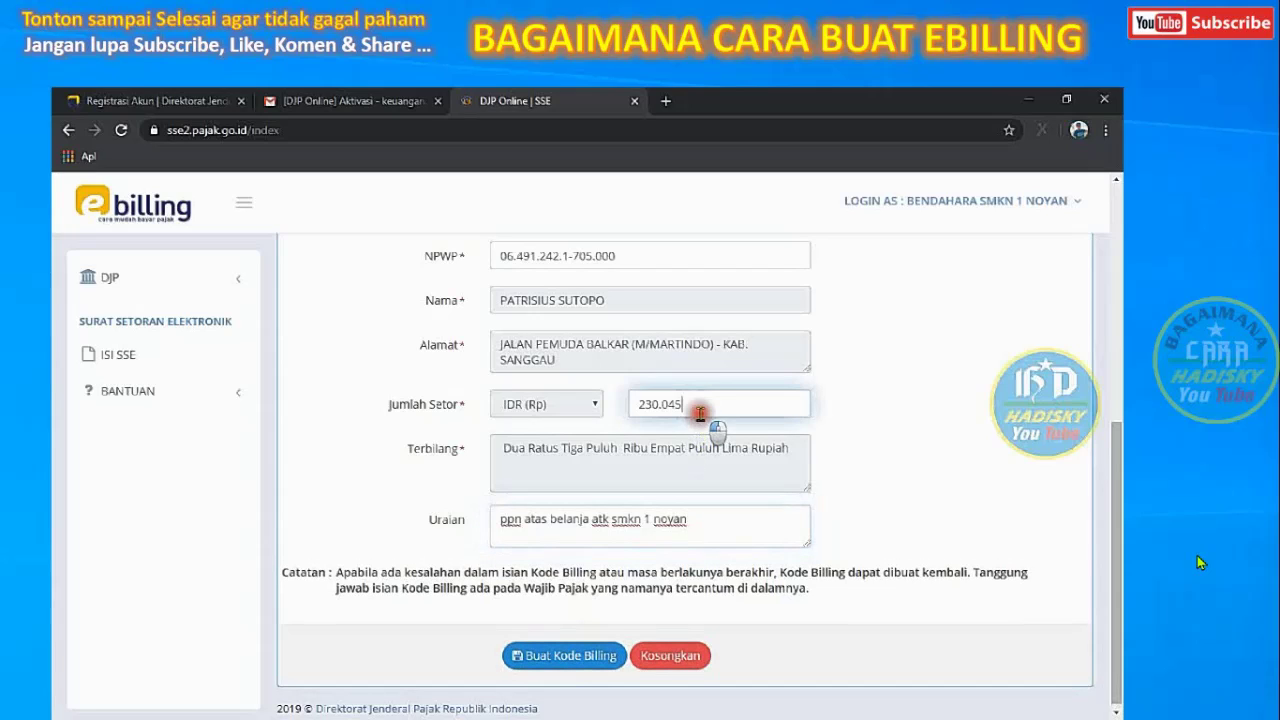
left_click_drag(700, 412, 625, 403)
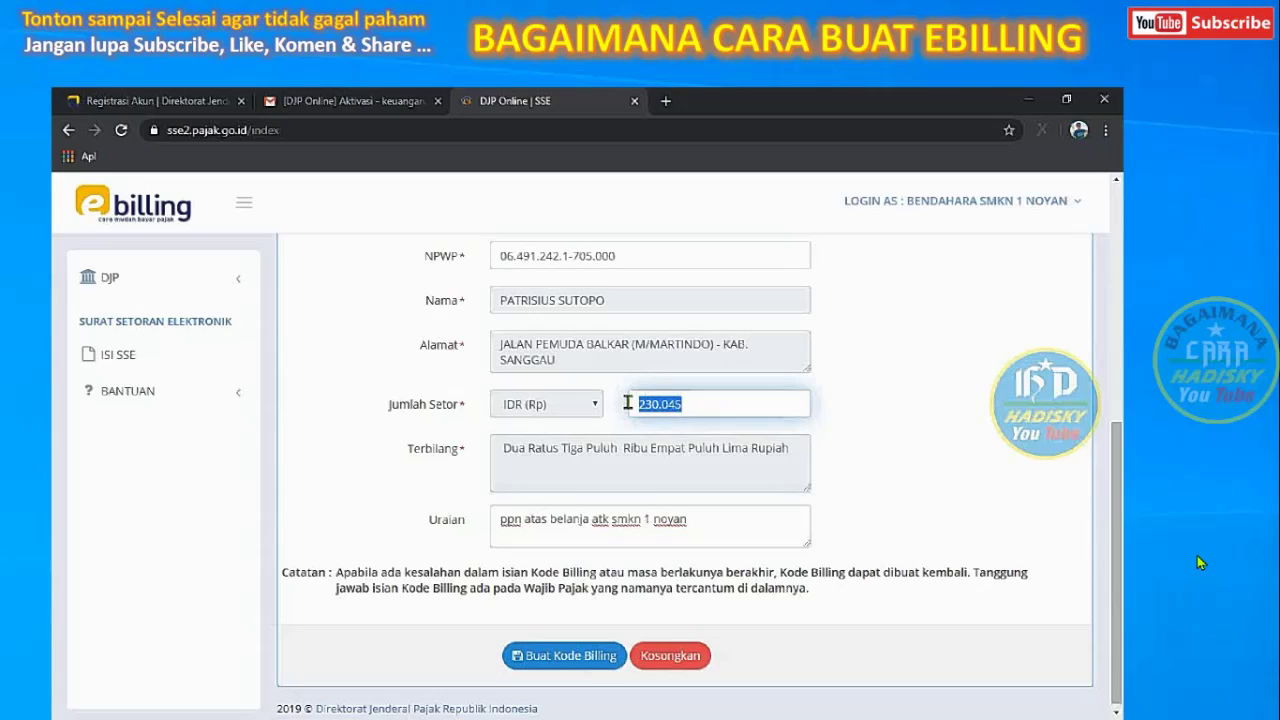
type("10.015")
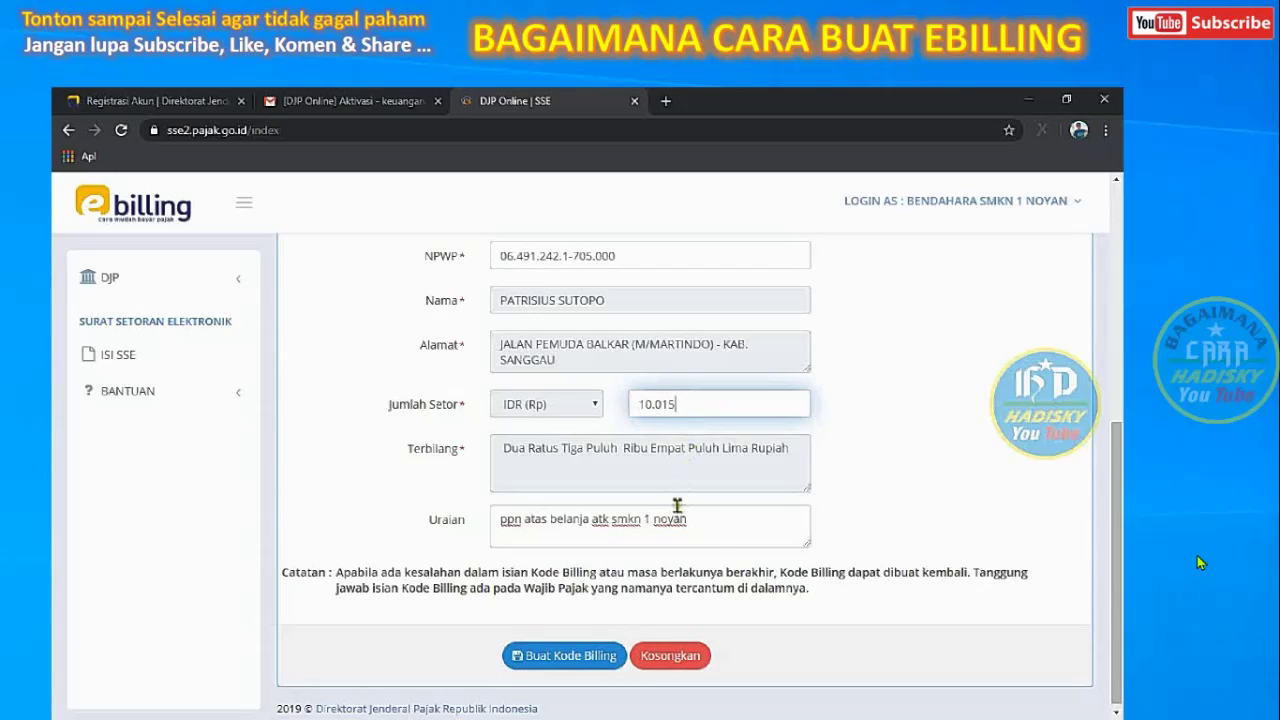
left_click(695, 524)
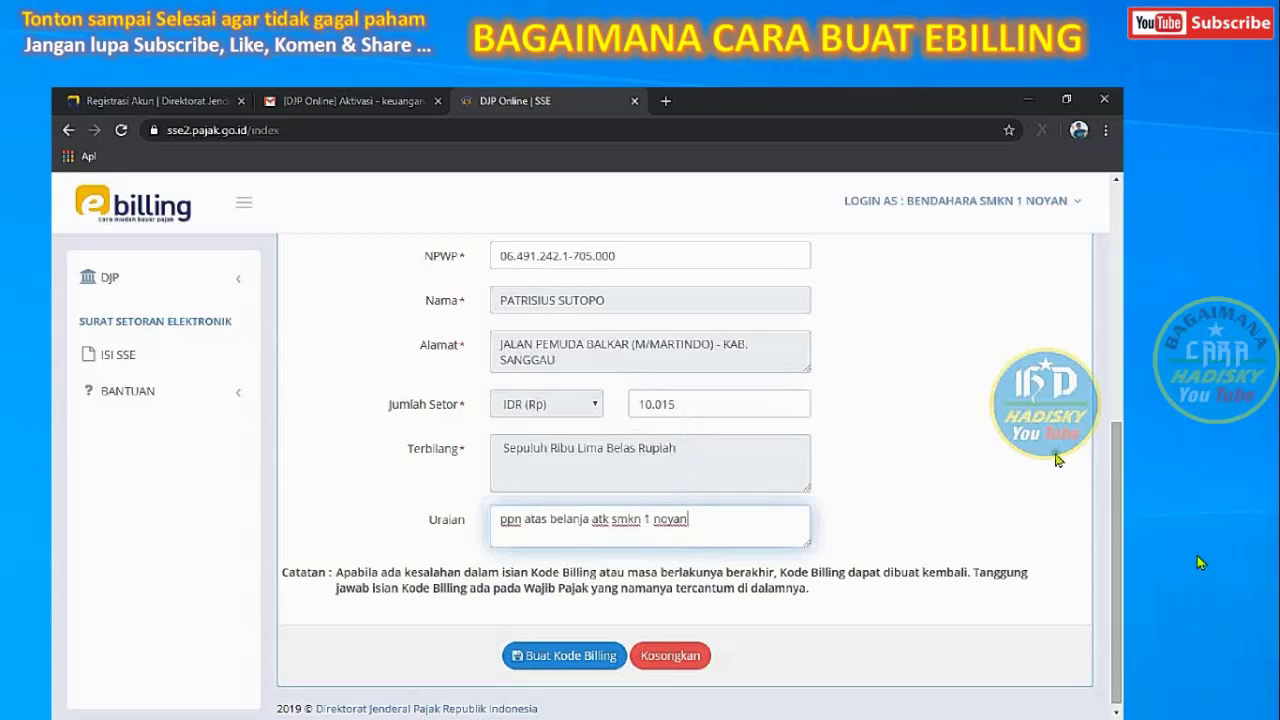
left_click_drag(1118, 532, 1118, 328)
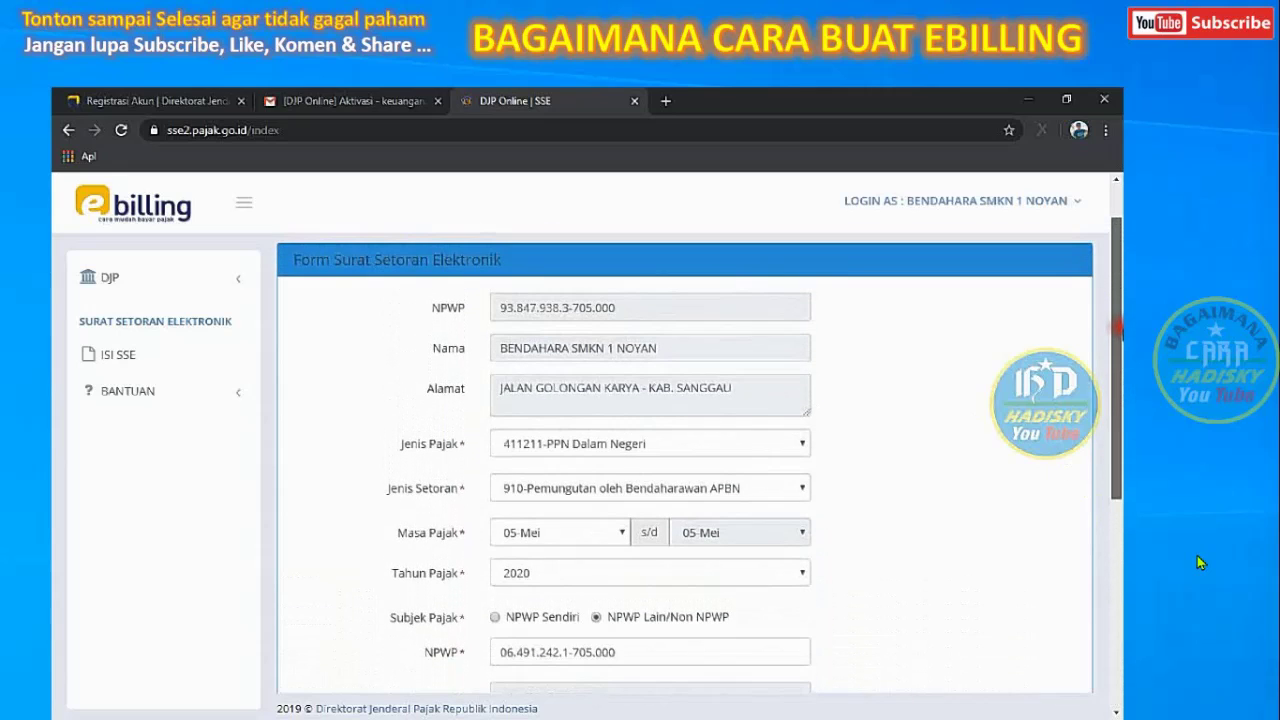
Select 411122-PPh Pasal 22 with deposit type 910-Pemungutan oleh Bendaharawan APBN
left_click(802, 444)
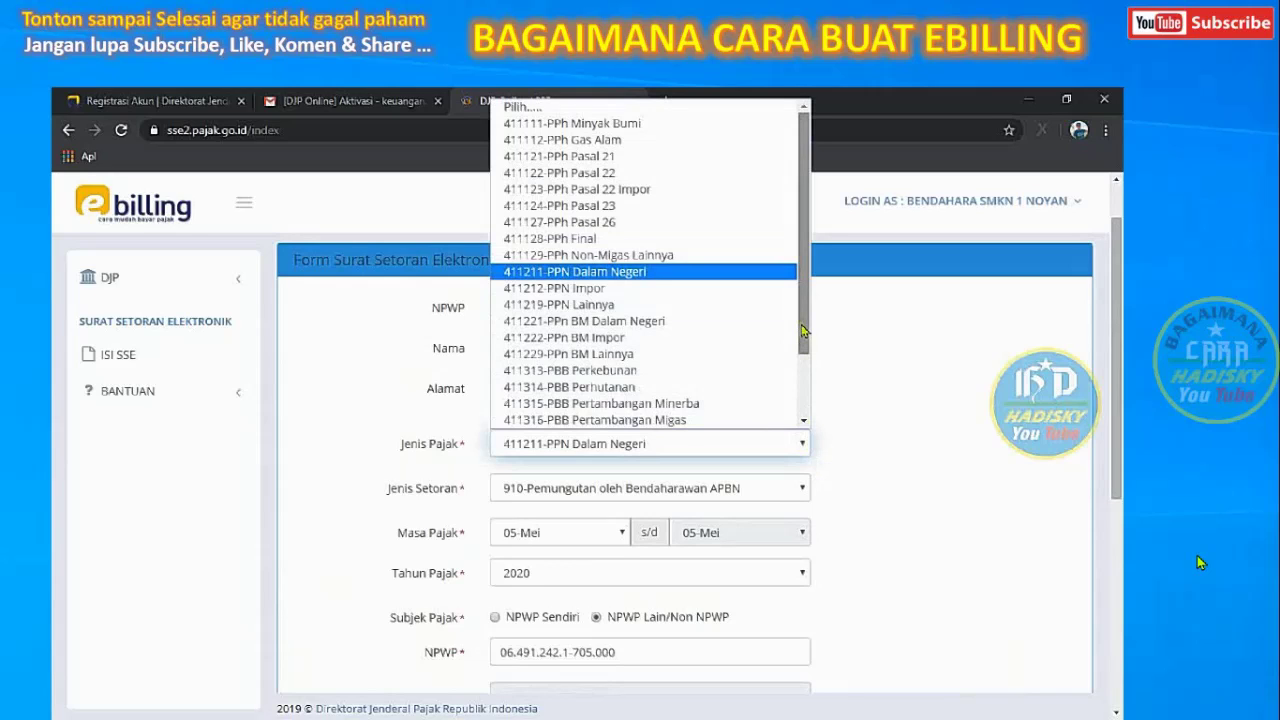
left_click(662, 172)
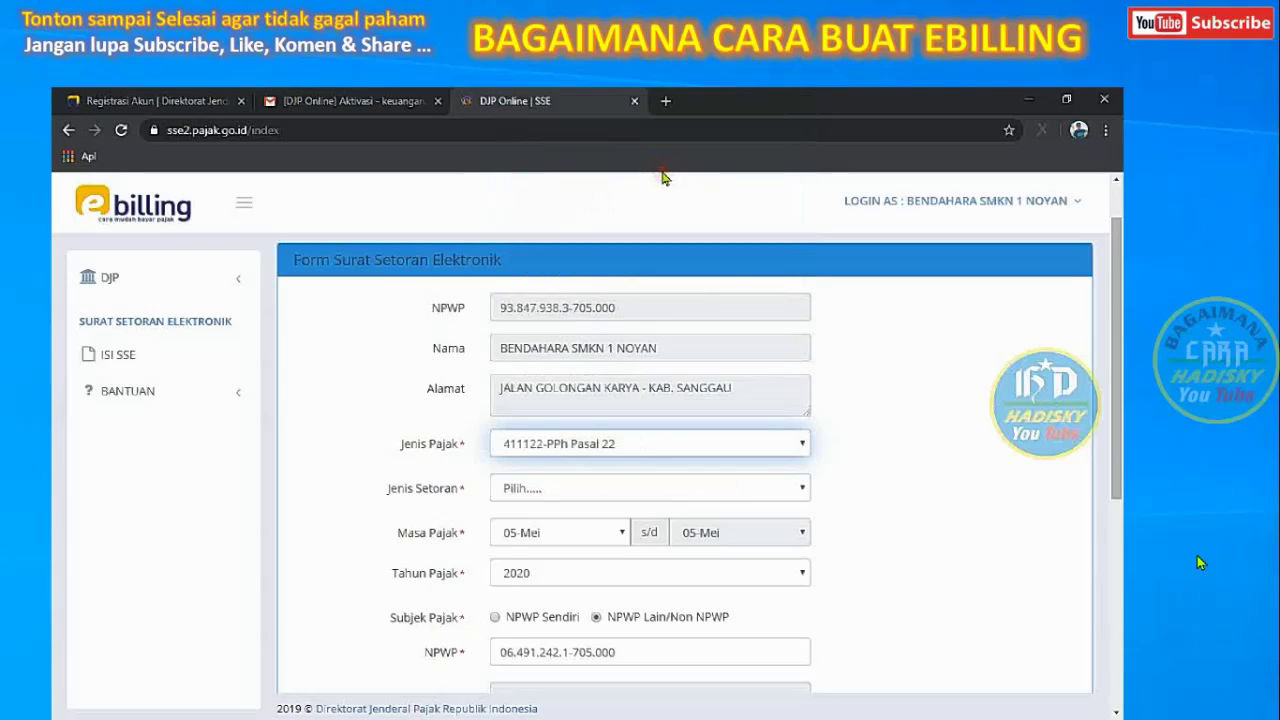
left_click(790, 489)
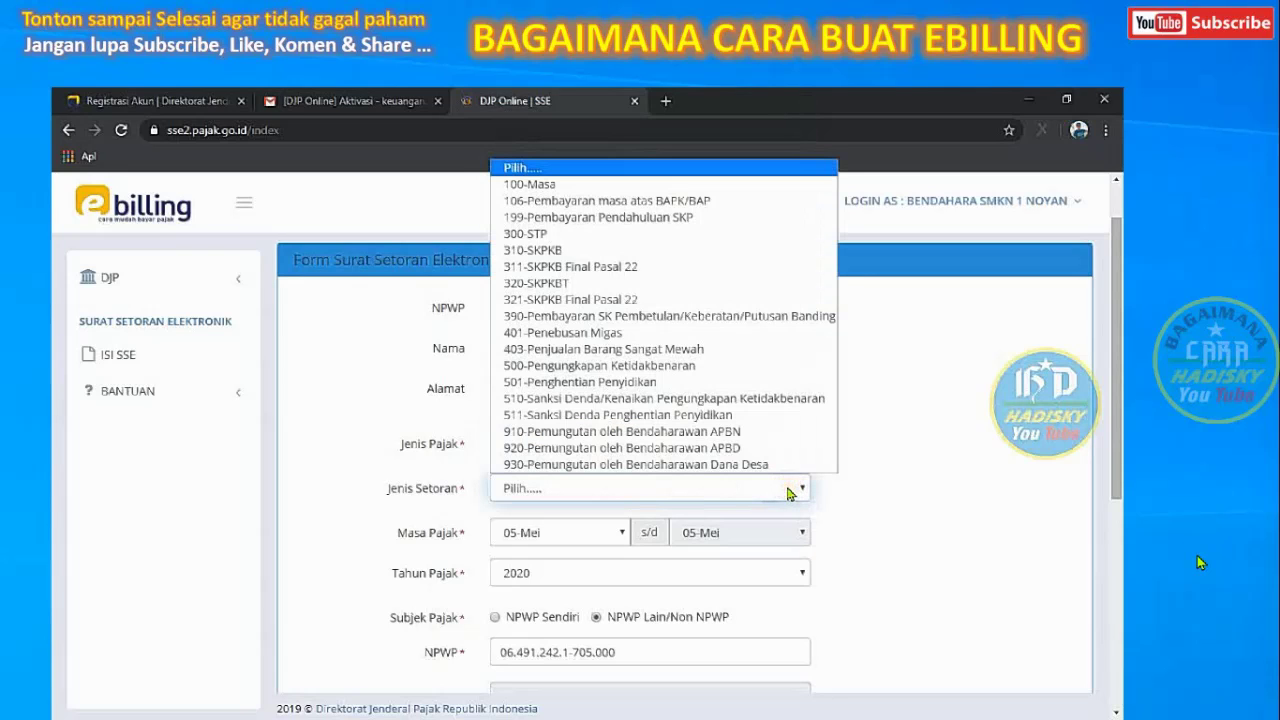
left_click(729, 433)
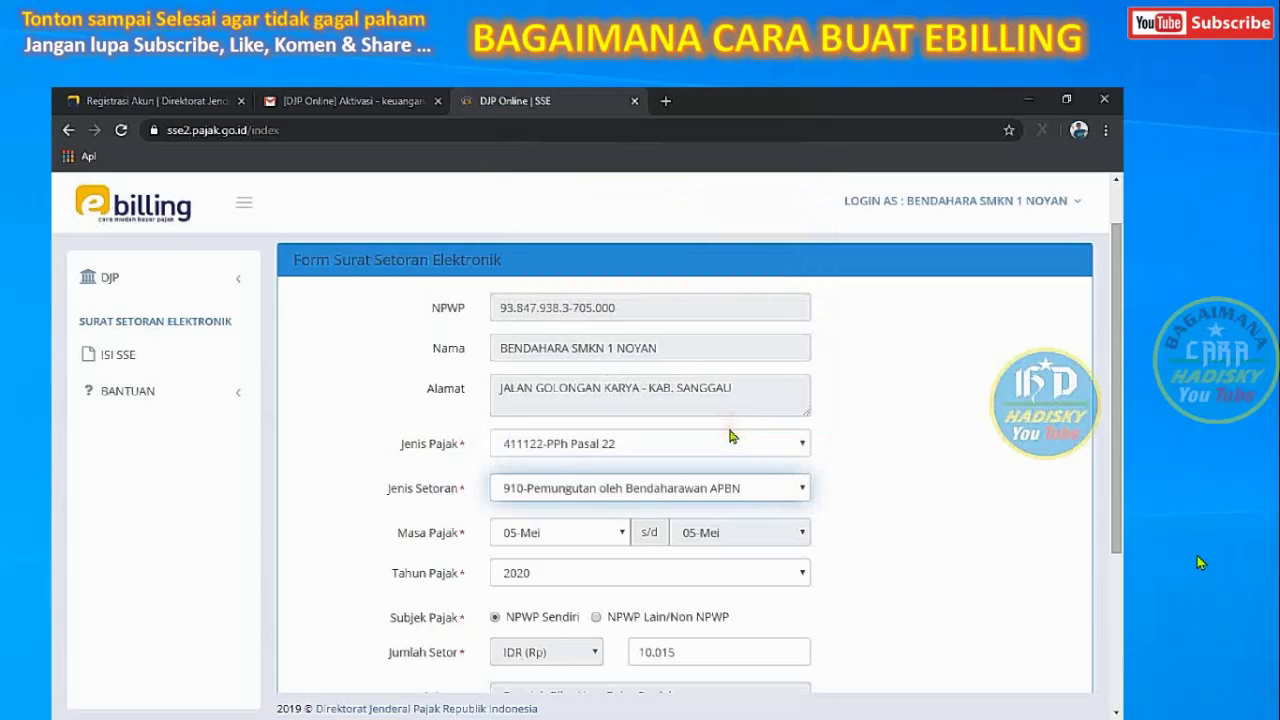
Choose NPWP Lain/Non NPWP and paste the third party's NPWP again
left_click(595, 617)
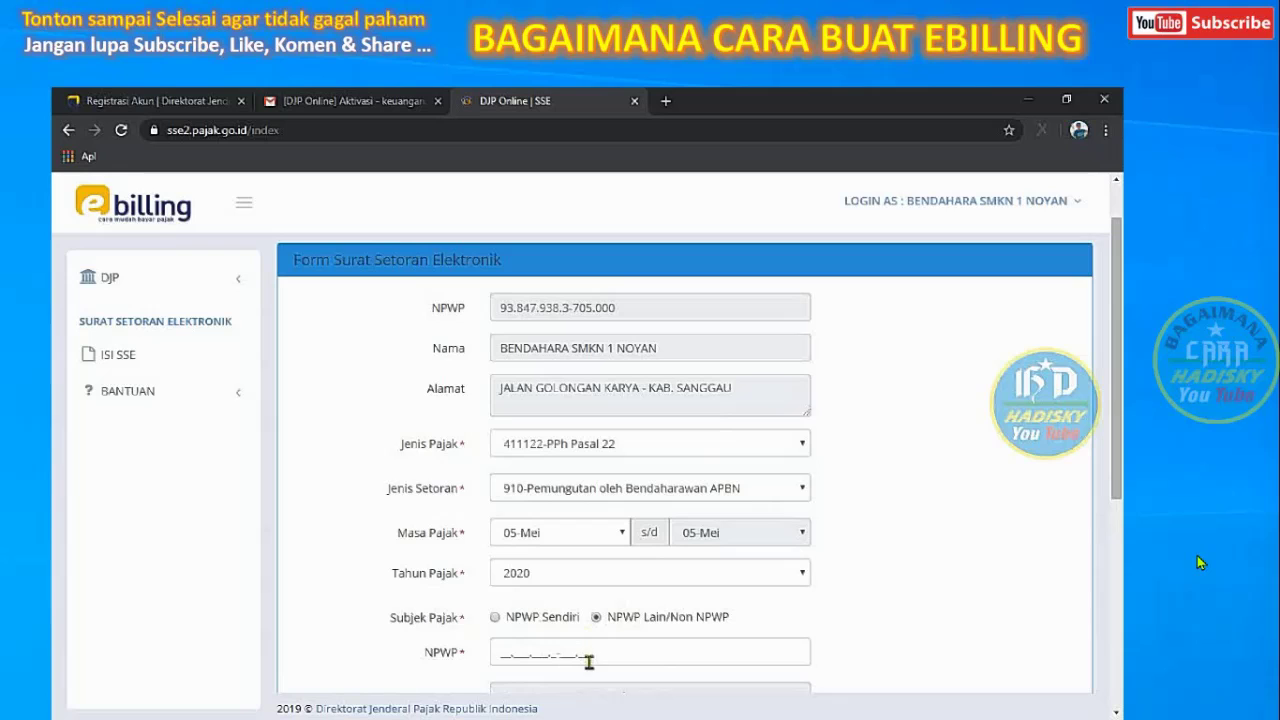
left_click(589, 659)
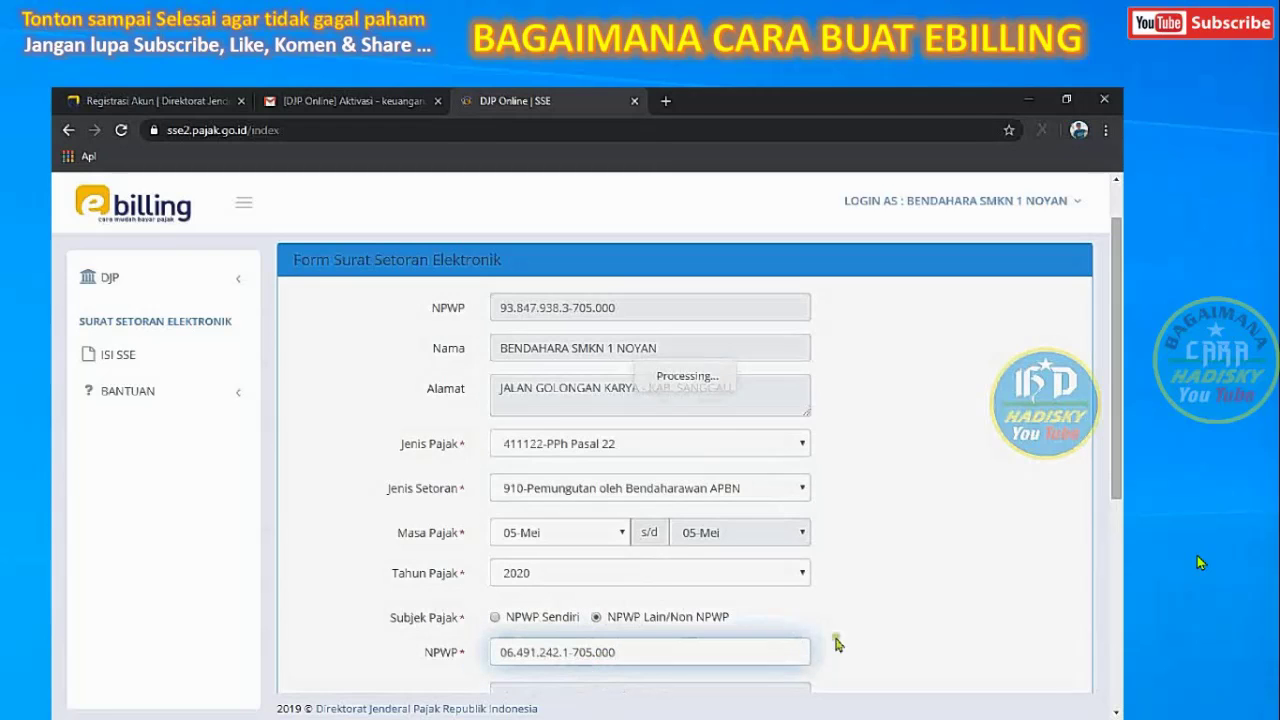
left_click_drag(1117, 404, 1117, 500)
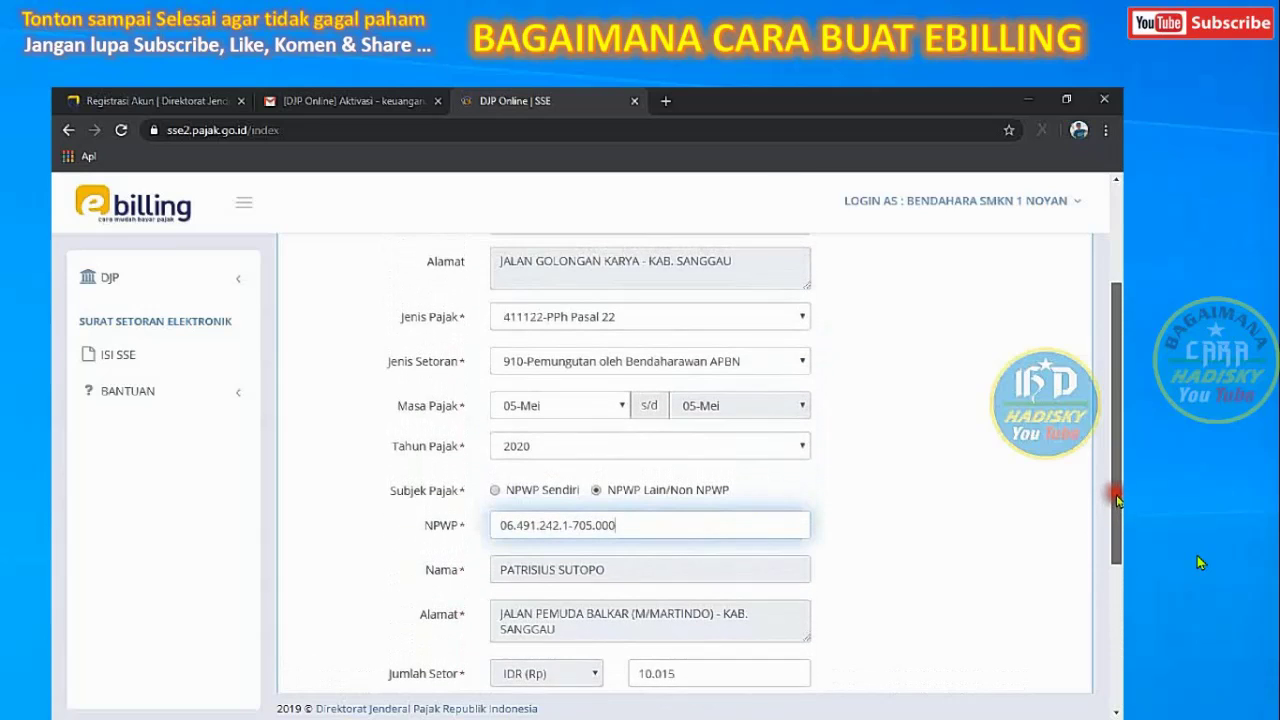
Select 411124-PPh Pasal 23 as Jenis Pajak with Jenis Setoran 100-Masa
left_click(797, 328)
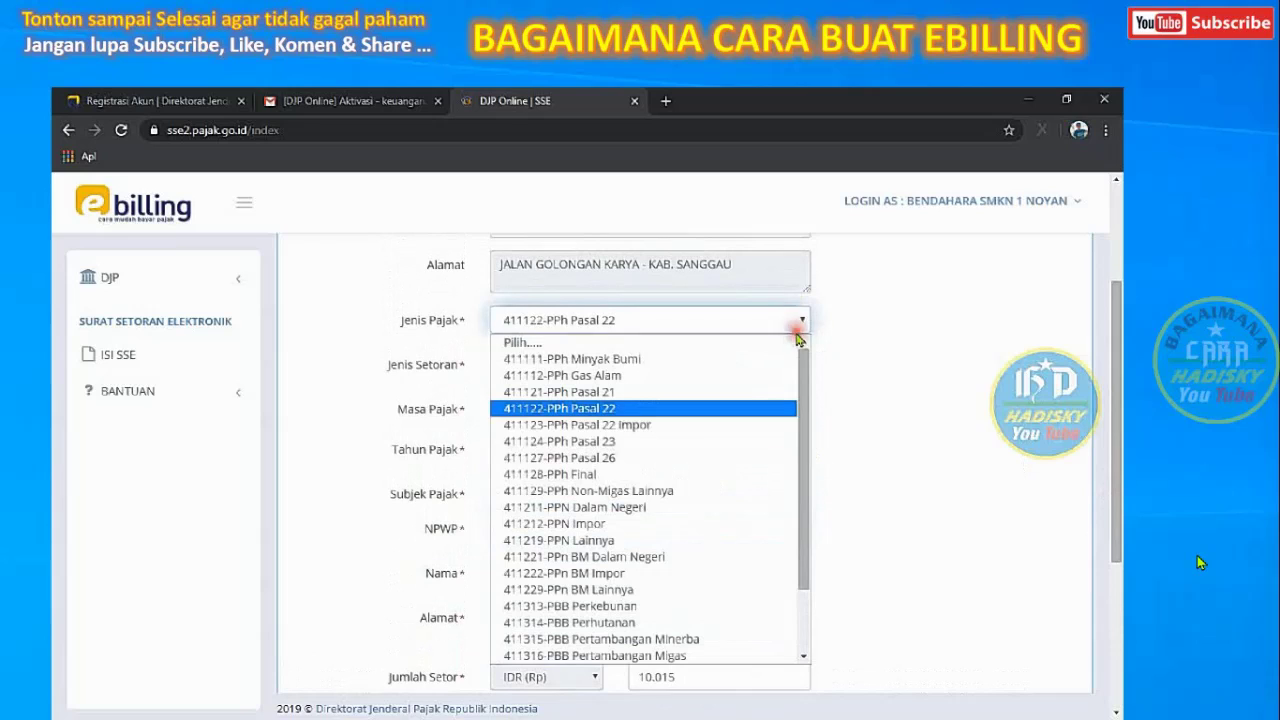
left_click(726, 444)
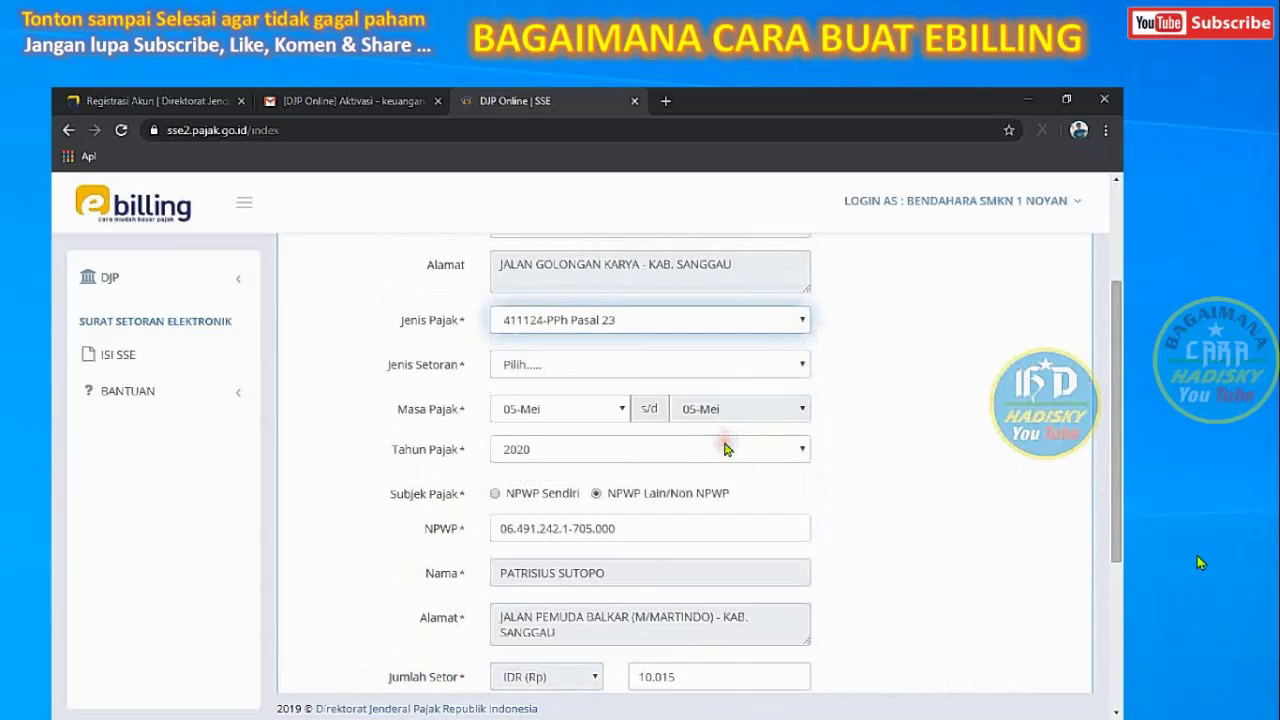
left_click(786, 368)
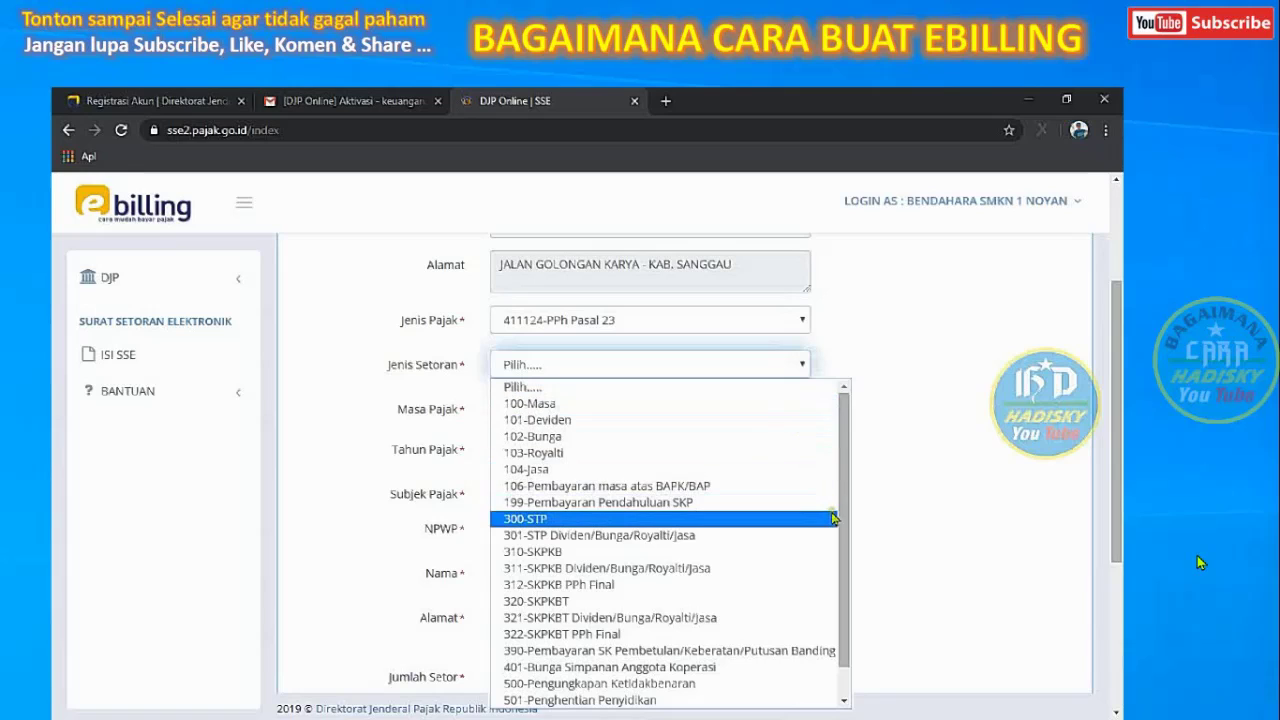
scroll(845, 678, "down", 2)
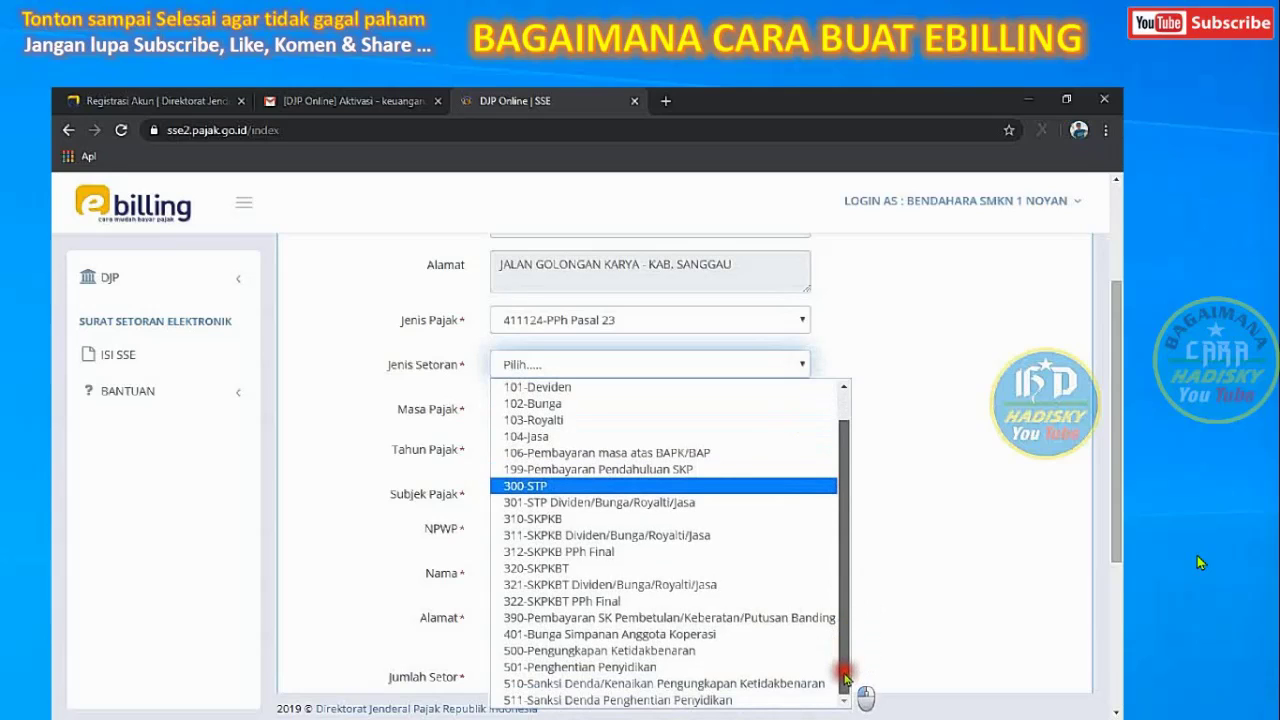
left_click_drag(845, 678, 849, 580)
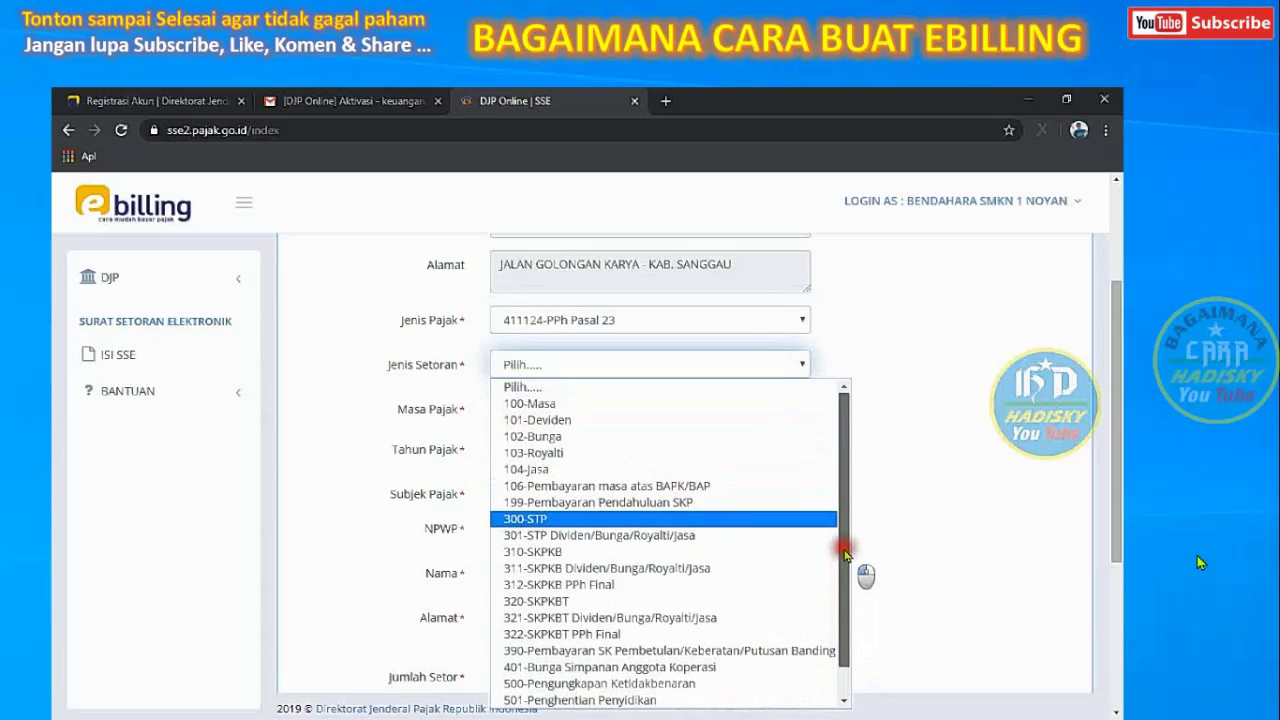
left_click(727, 404)
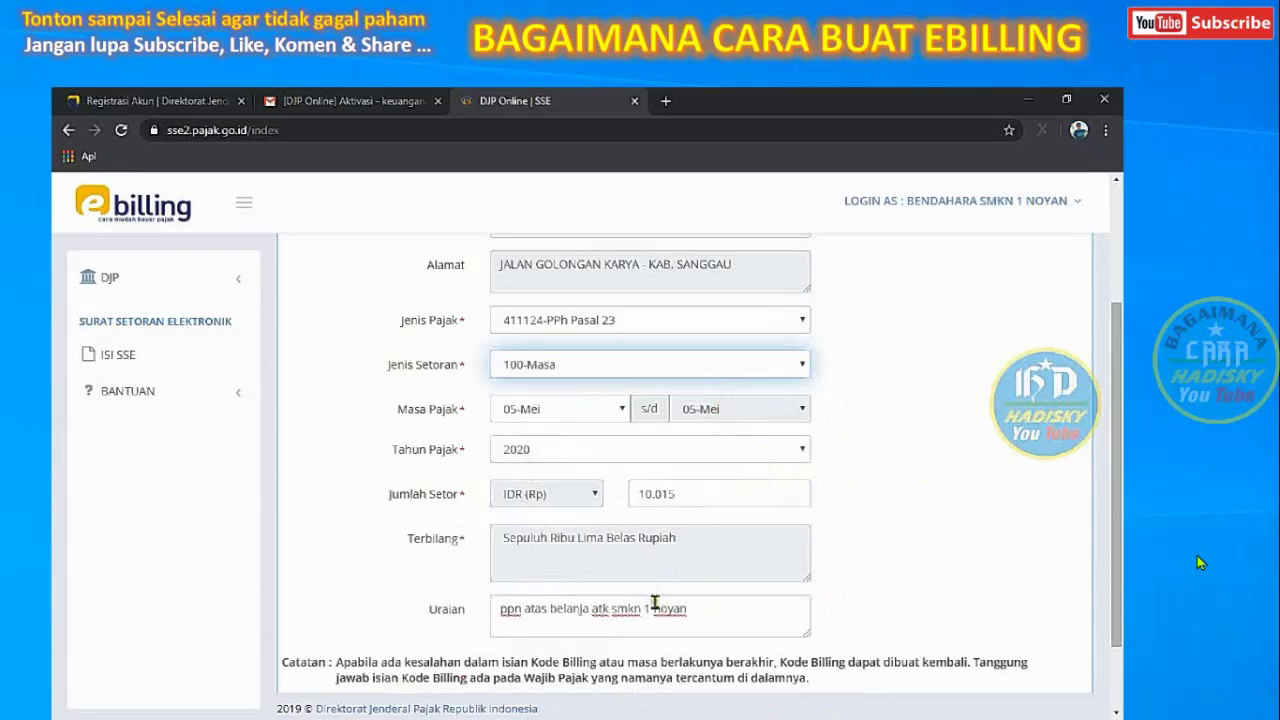
Keep Masa 05-Mei and rewrite Uraian as 'pajak atas honor kegiatan ....'
left_click(618, 406)
left_click(618, 406)
left_click(700, 614)
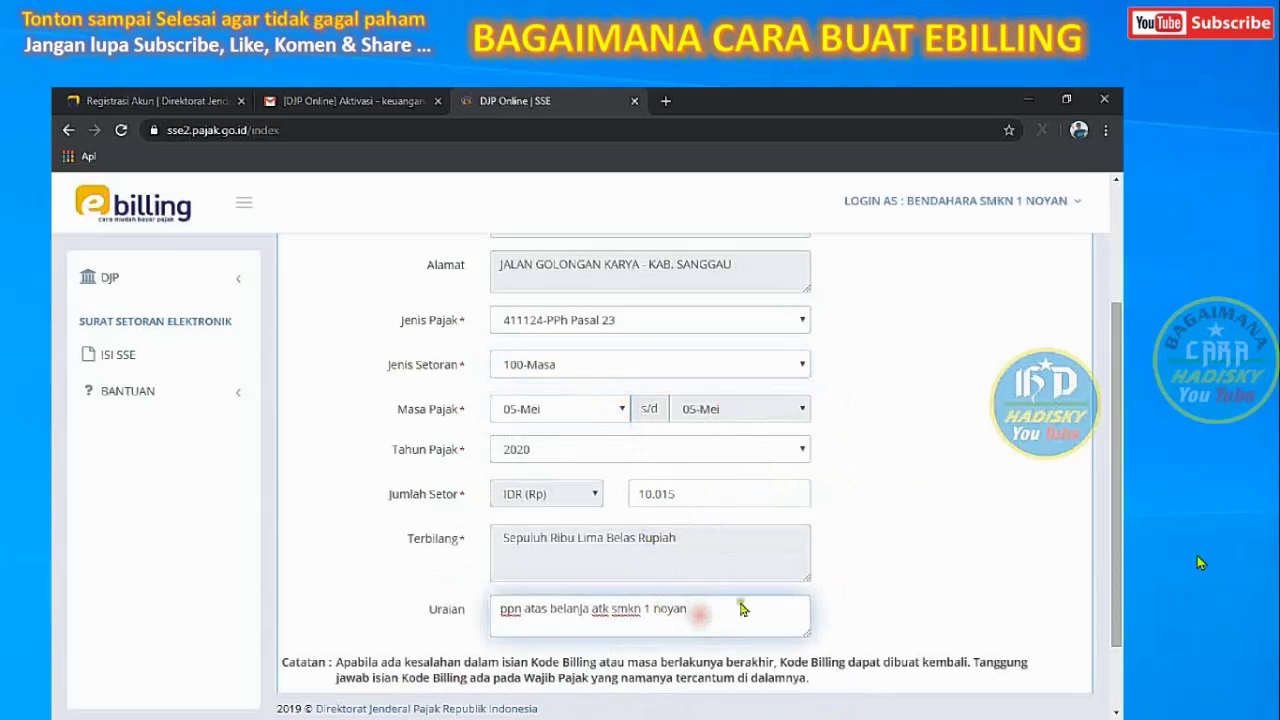
double_click(670, 608)
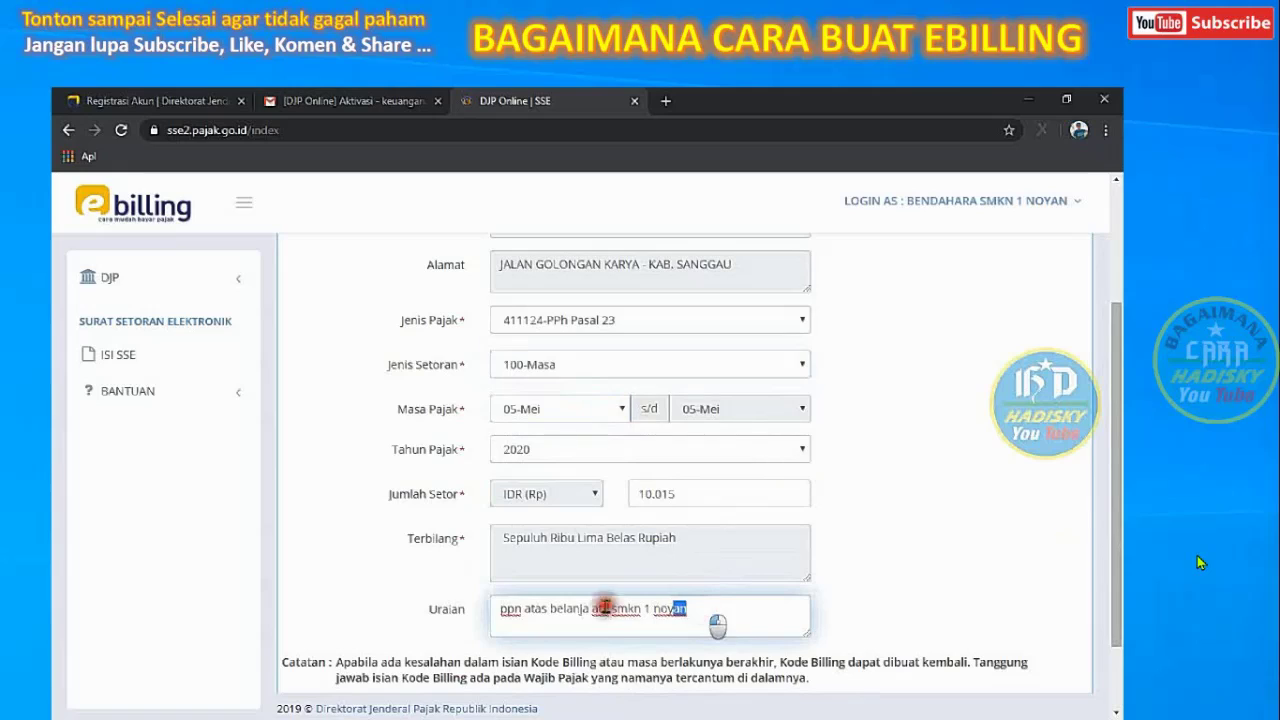
key("ctrl+a")
key("BackSpace")
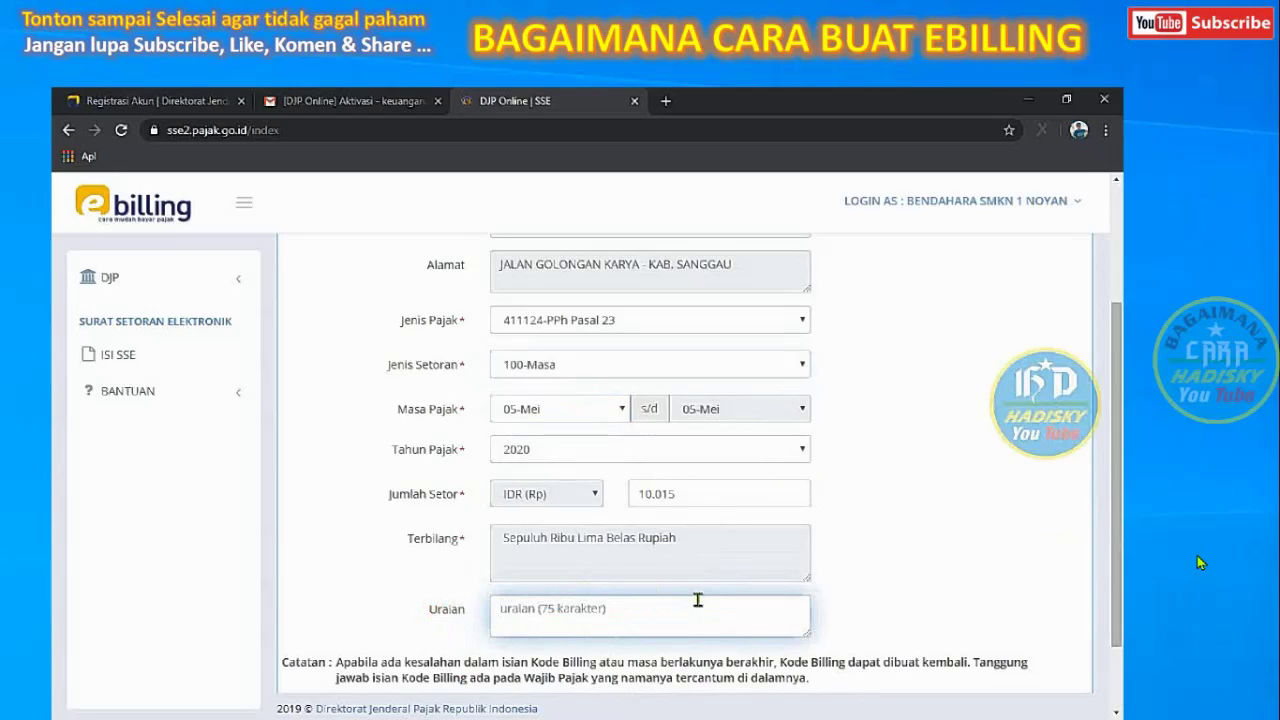
type("p")
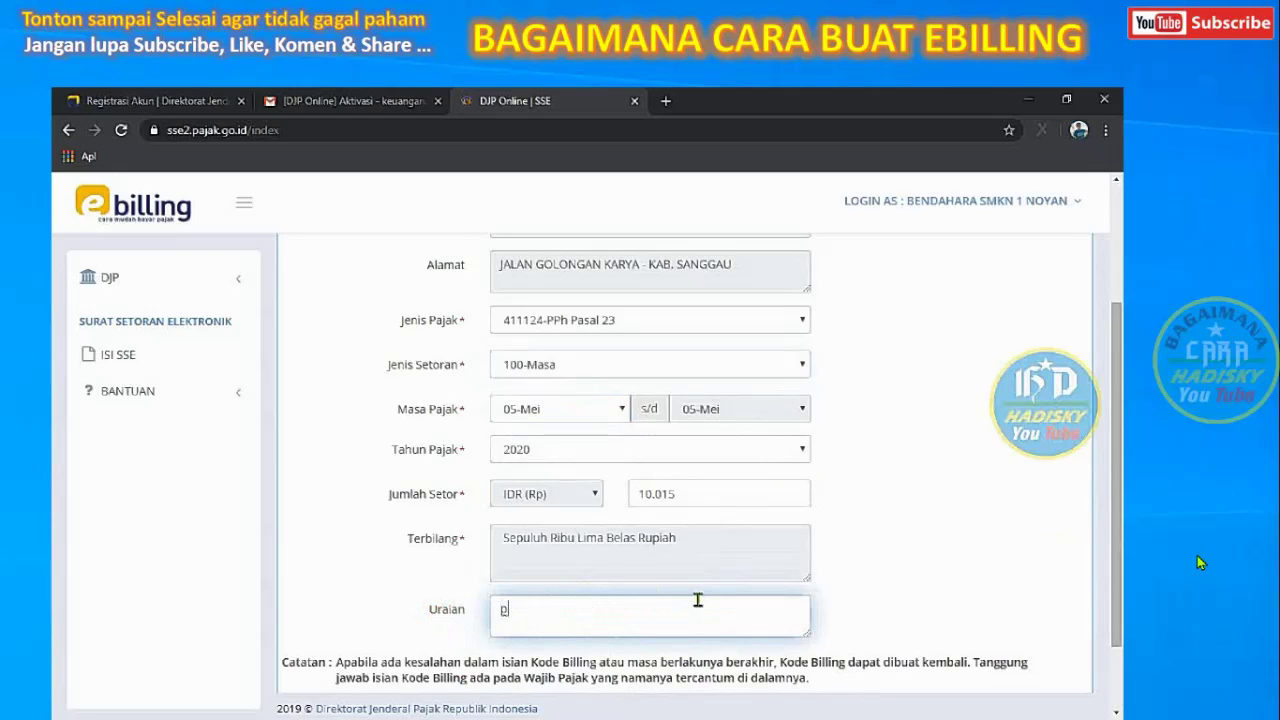
type("ajak atas honor kegiatan")
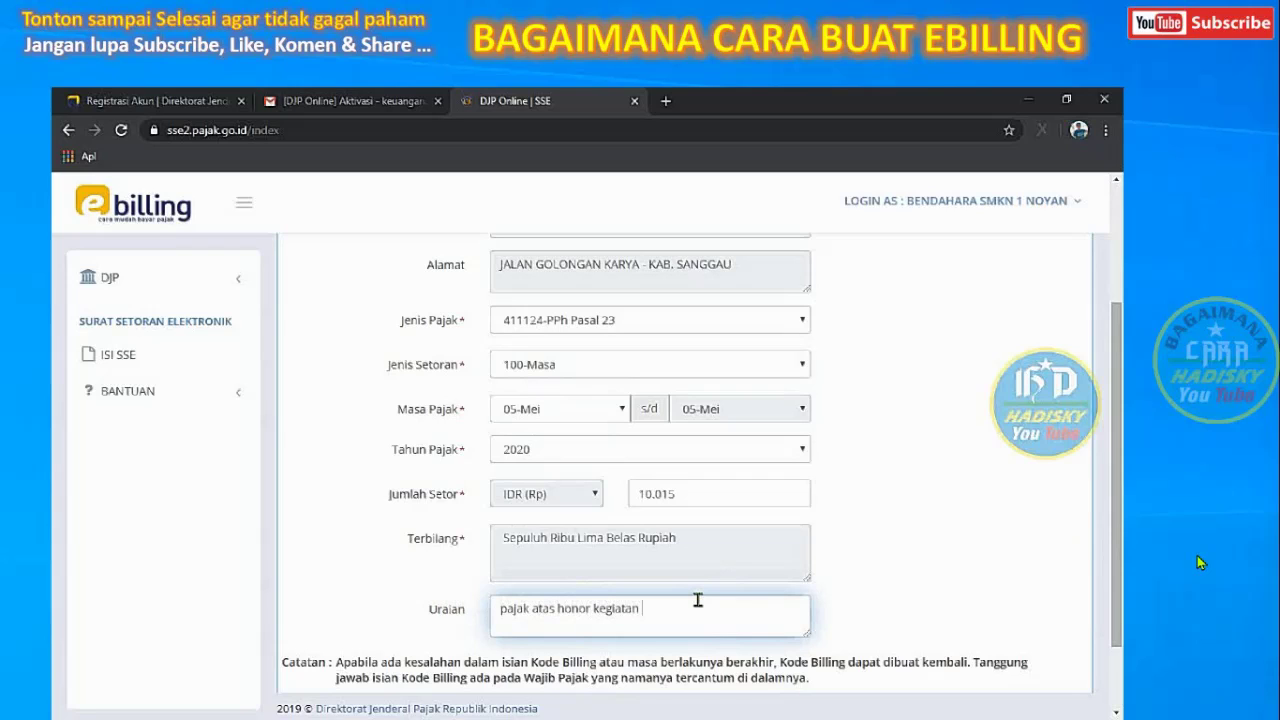
type(" .....")
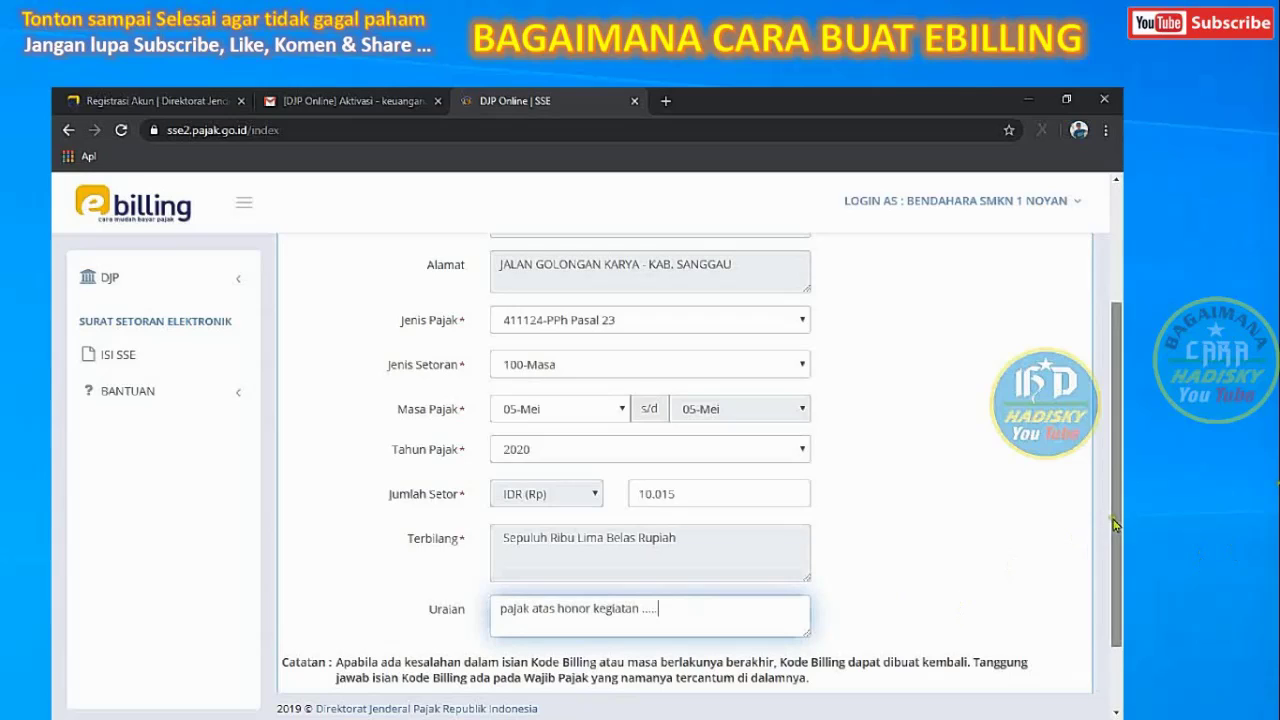
left_click_drag(1120, 525, 1118, 588)
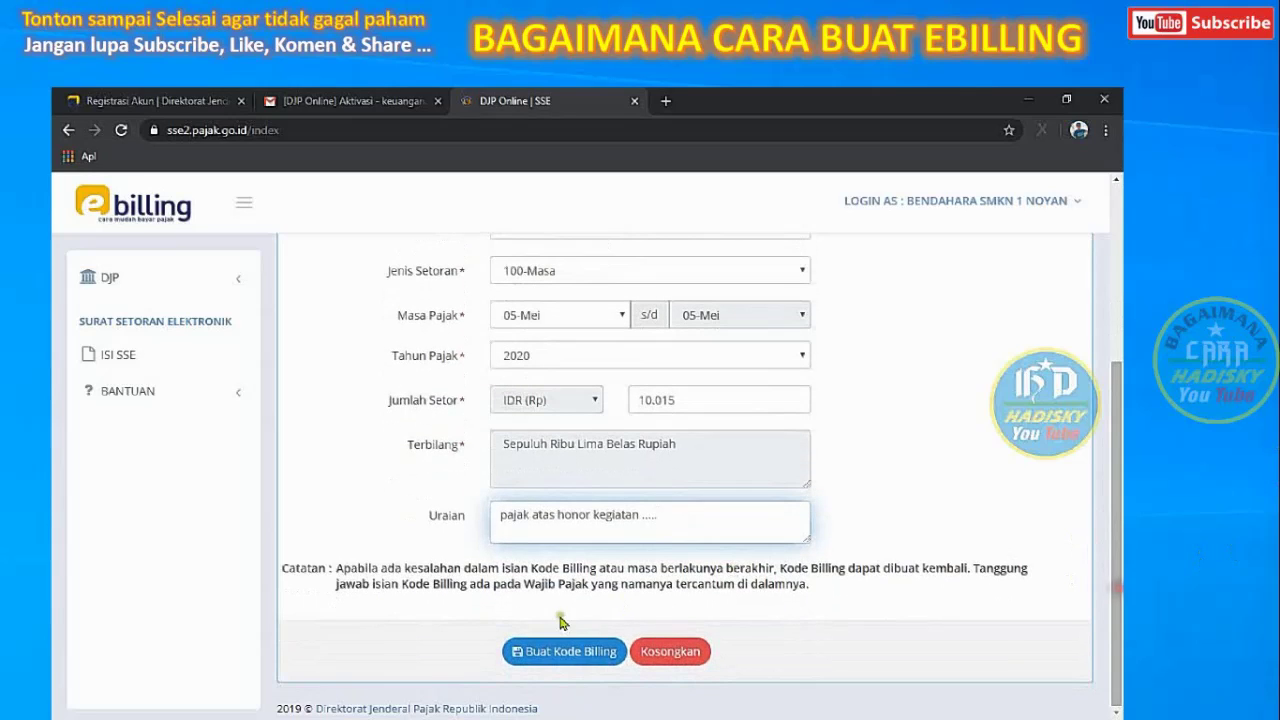